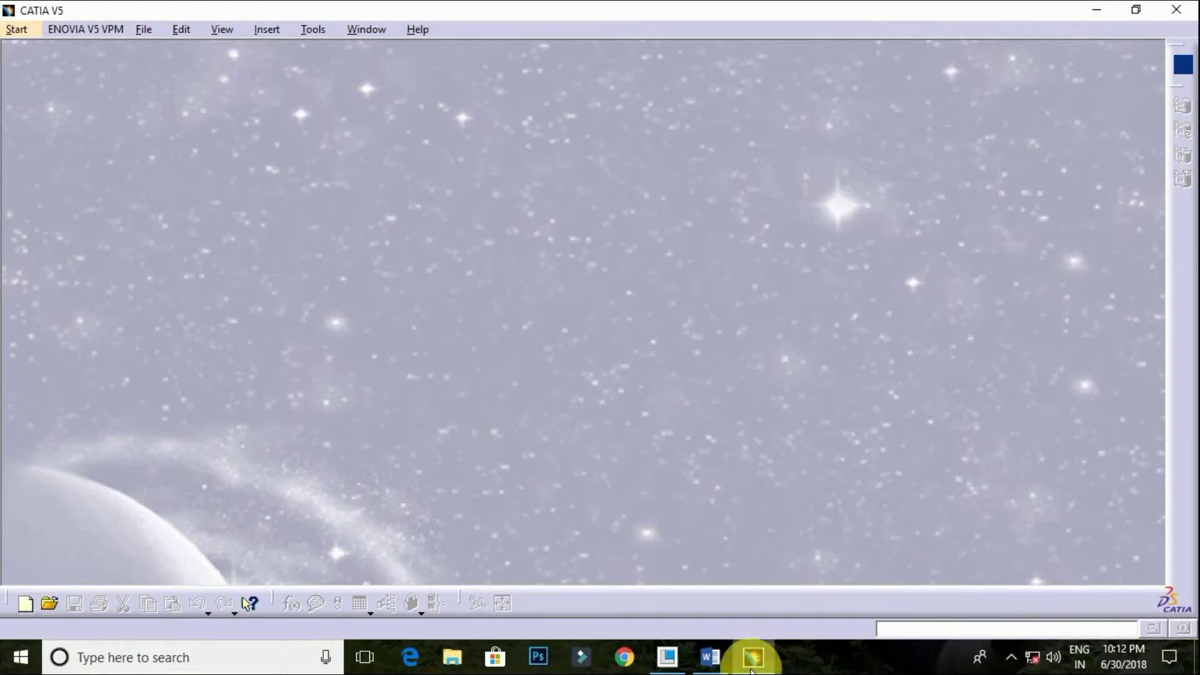
Step: Review the reference drawings in the Word document, then return to CATIA
left_click(710, 654)
scroll(517, 448, "up", 1)
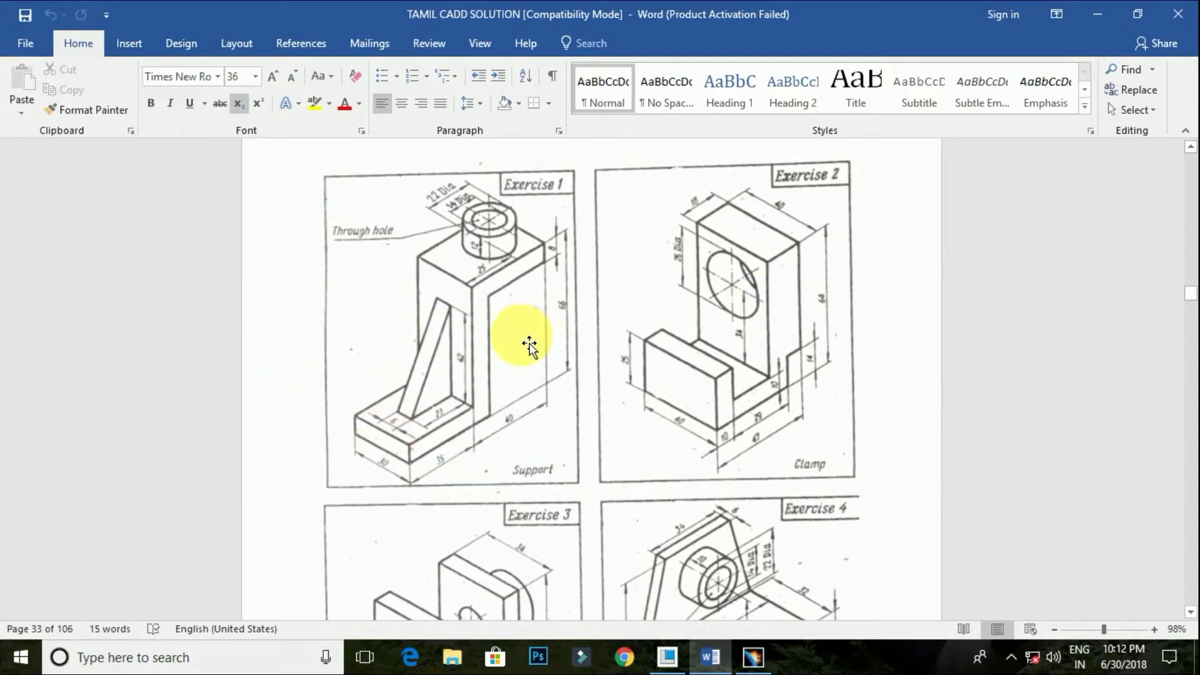
left_click(1104, 16)
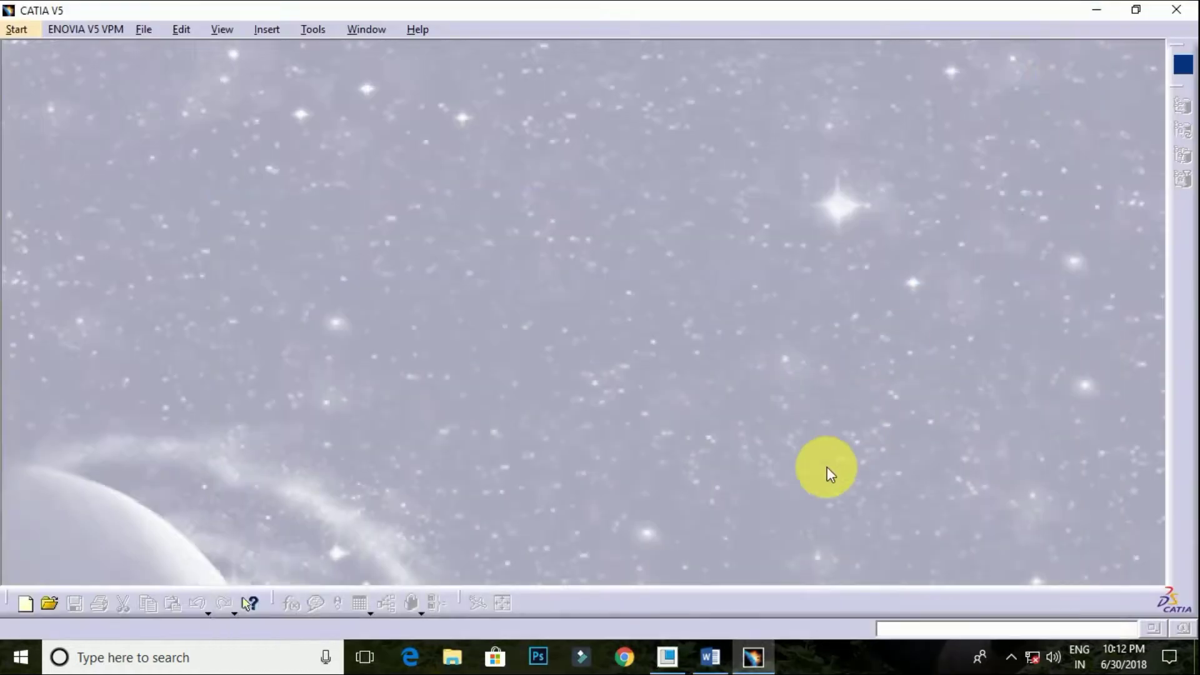
Step: Create a new Part Design part named ex
left_click(17, 29)
mouse_move(67, 71)
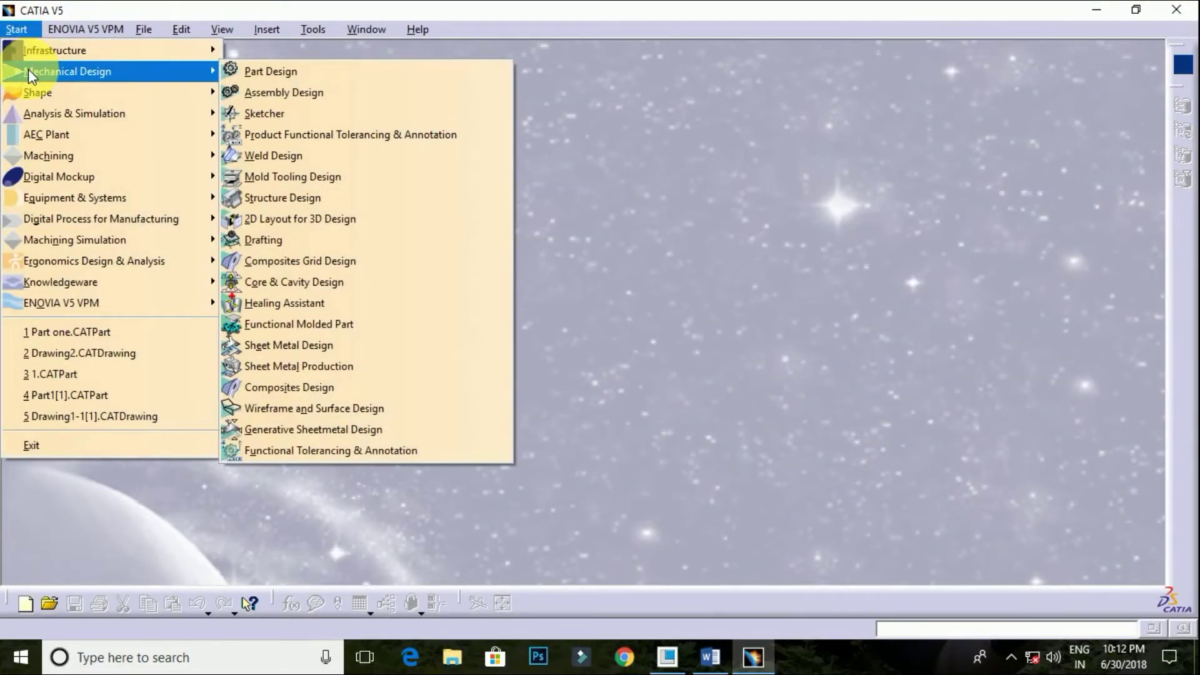
left_click(269, 73)
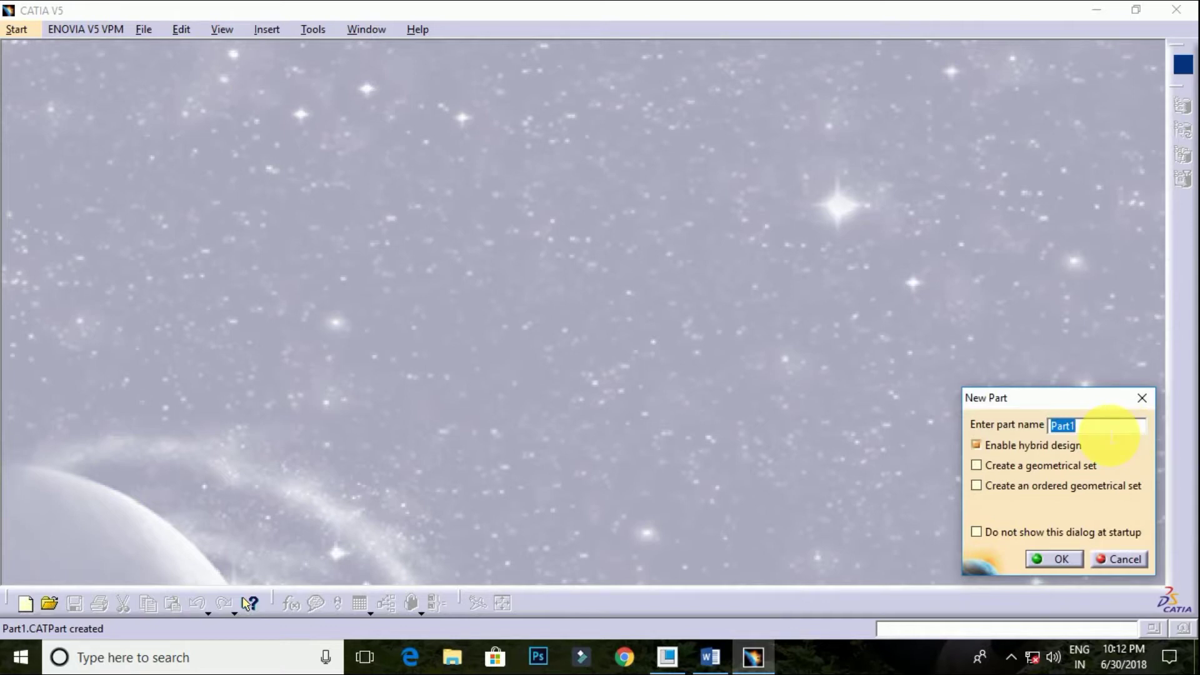
type("ex")
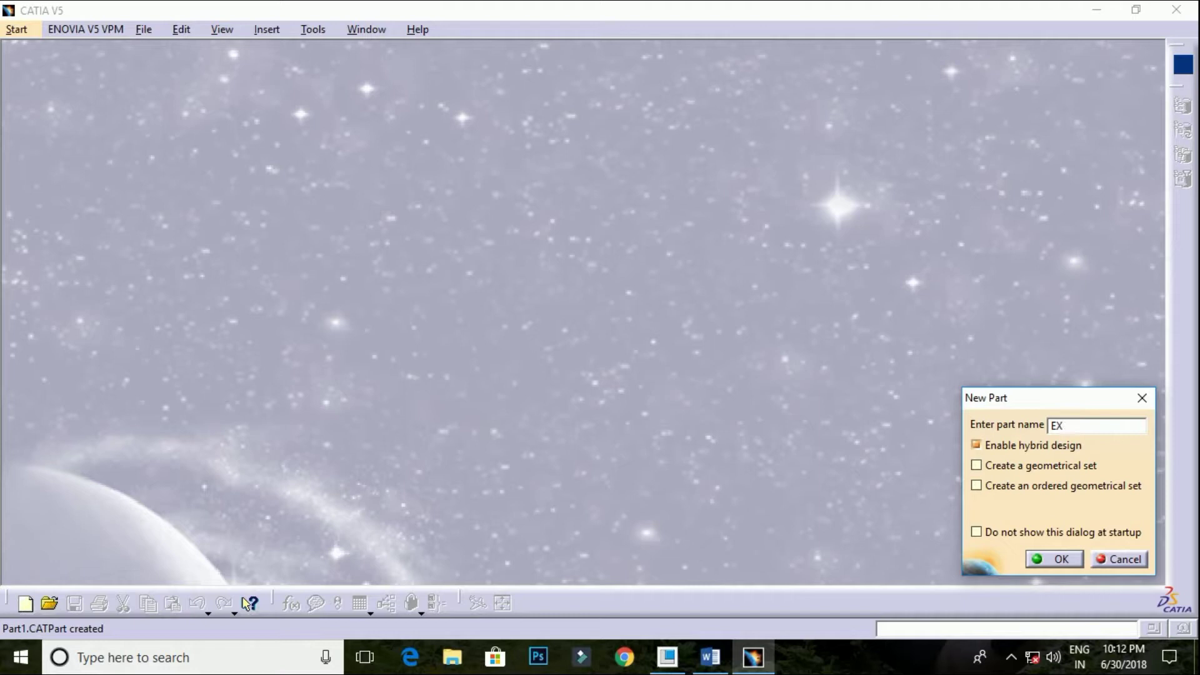
left_click(1061, 560)
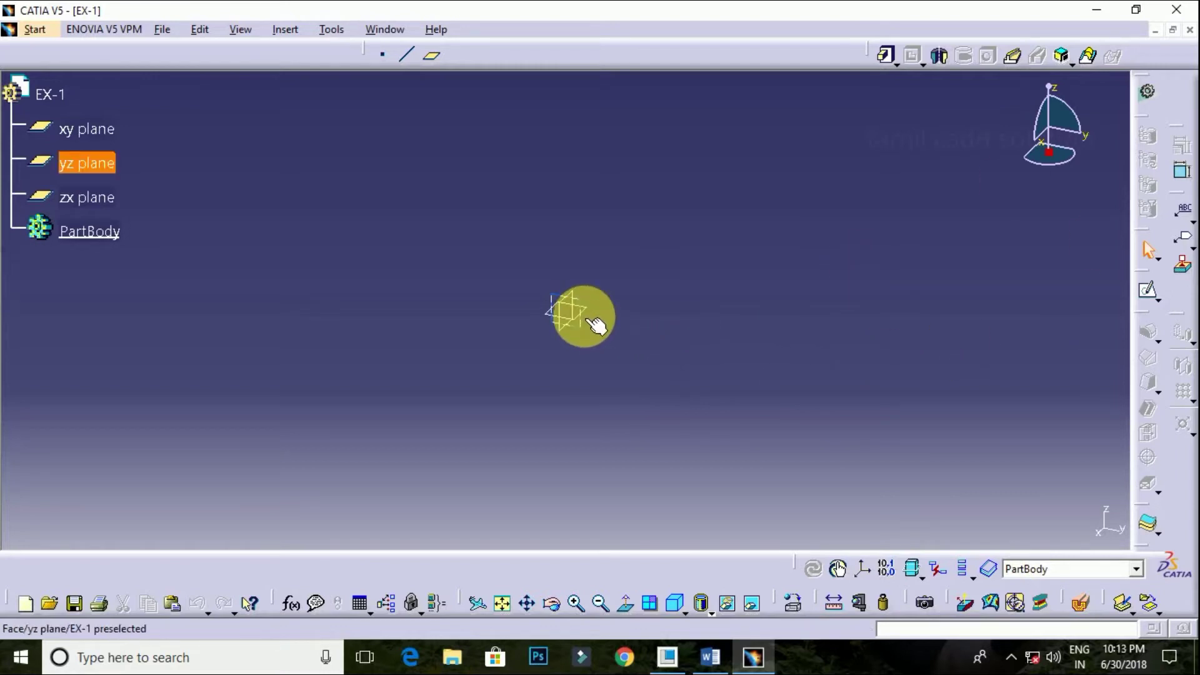
Step: Open a sketch on the yz plane, re-centre the view and check the Word reference drawing
left_click(594, 322)
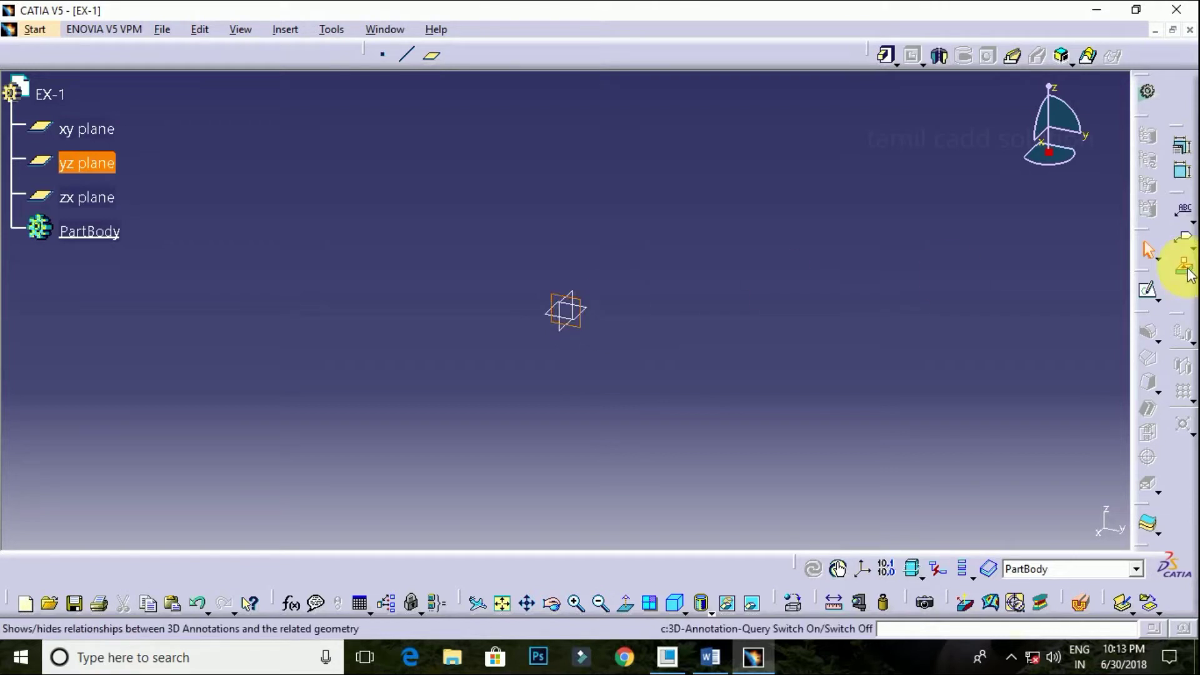
left_click(1149, 291)
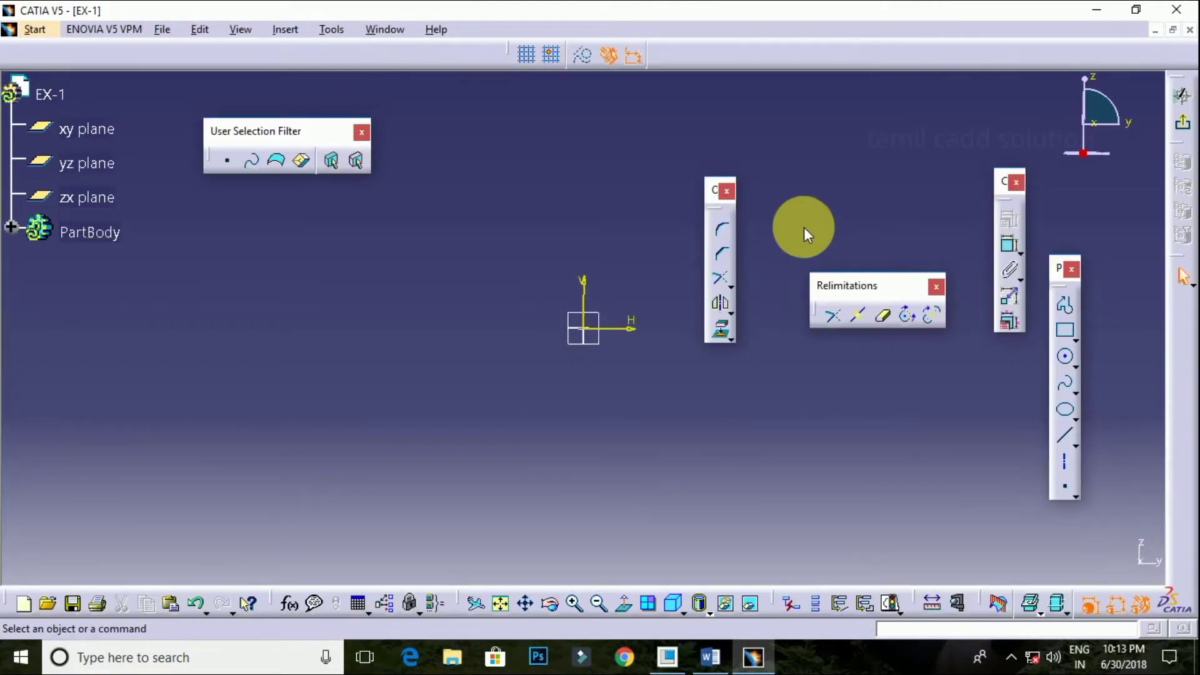
mouse_move(498, 302)
middle_mouse_down()
mouse_move(464, 318)
mouse_move(515, 341)
middle_mouse_up()
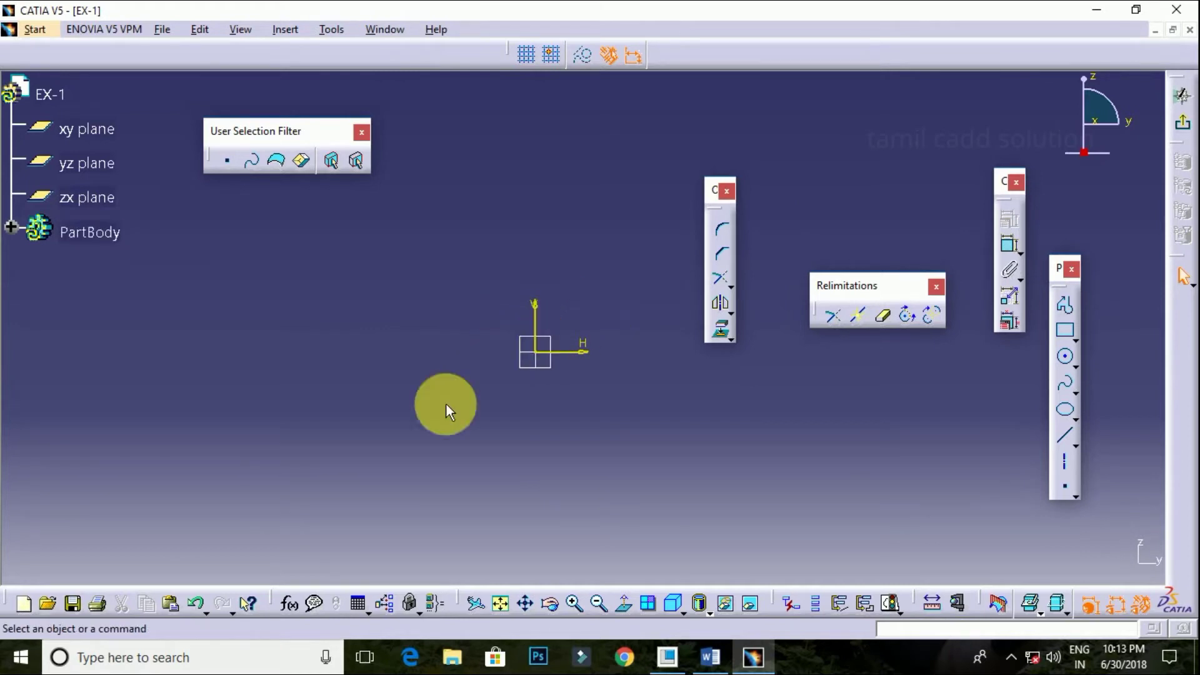
left_click(712, 658)
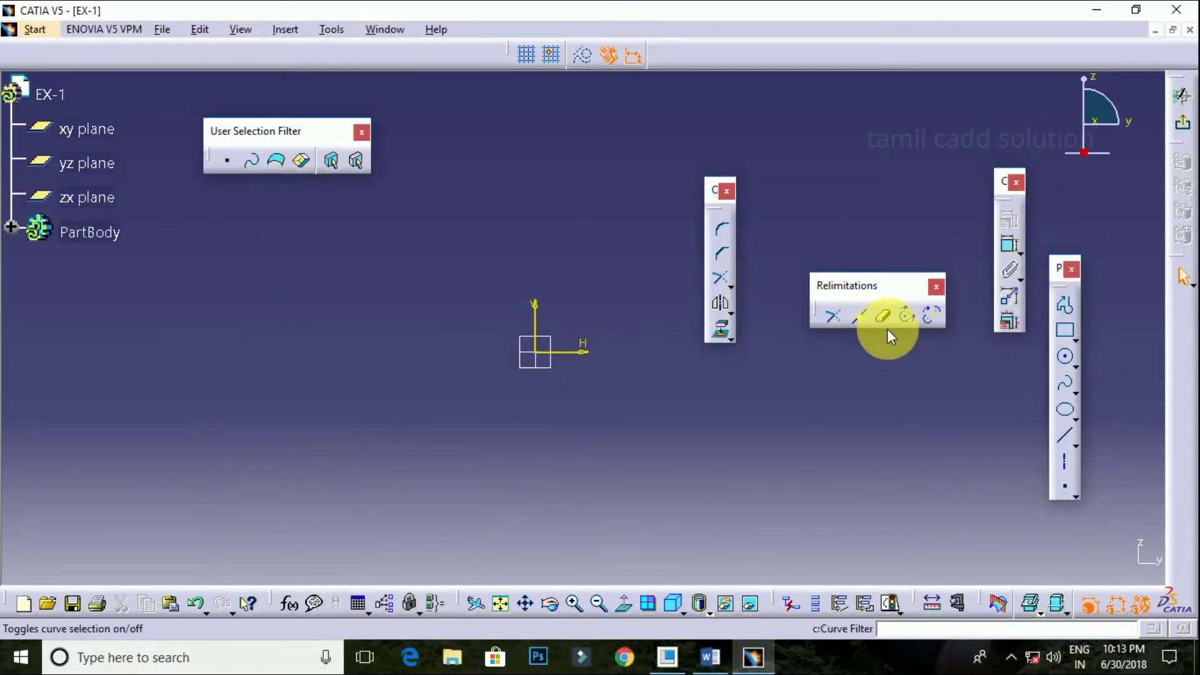
left_click(1075, 341)
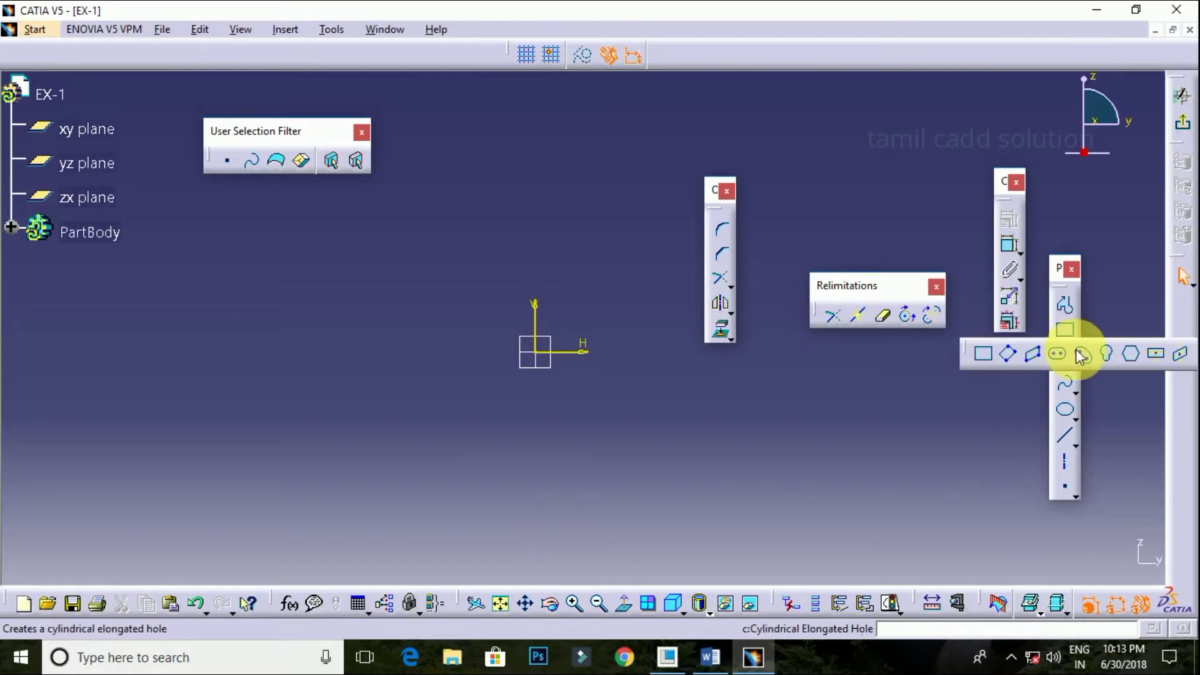
Step: Draw a rectangle centred on the origin and constrain its width to 35
left_click(1155, 362)
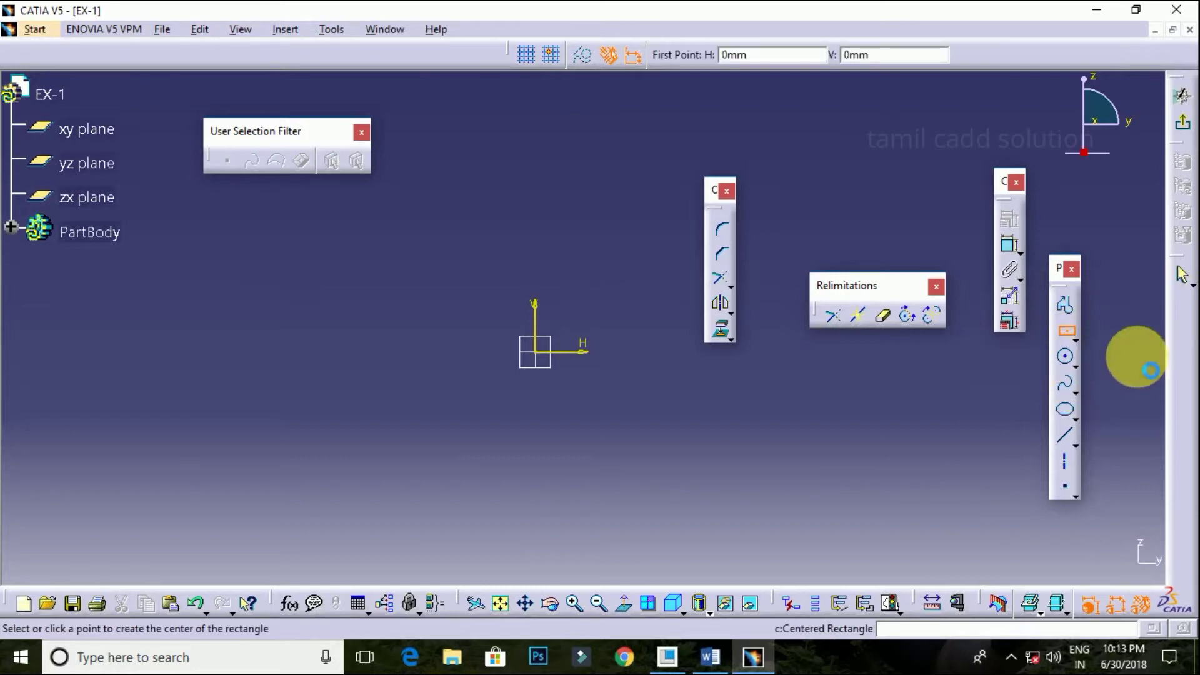
left_click(539, 353)
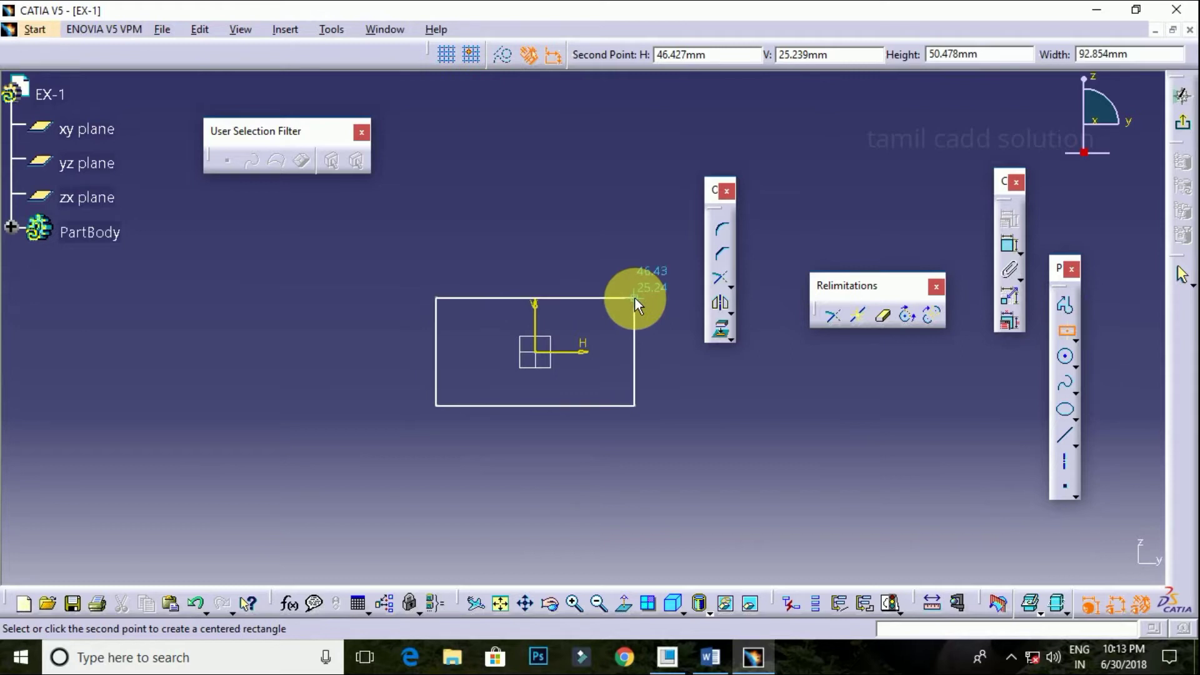
left_click(635, 297)
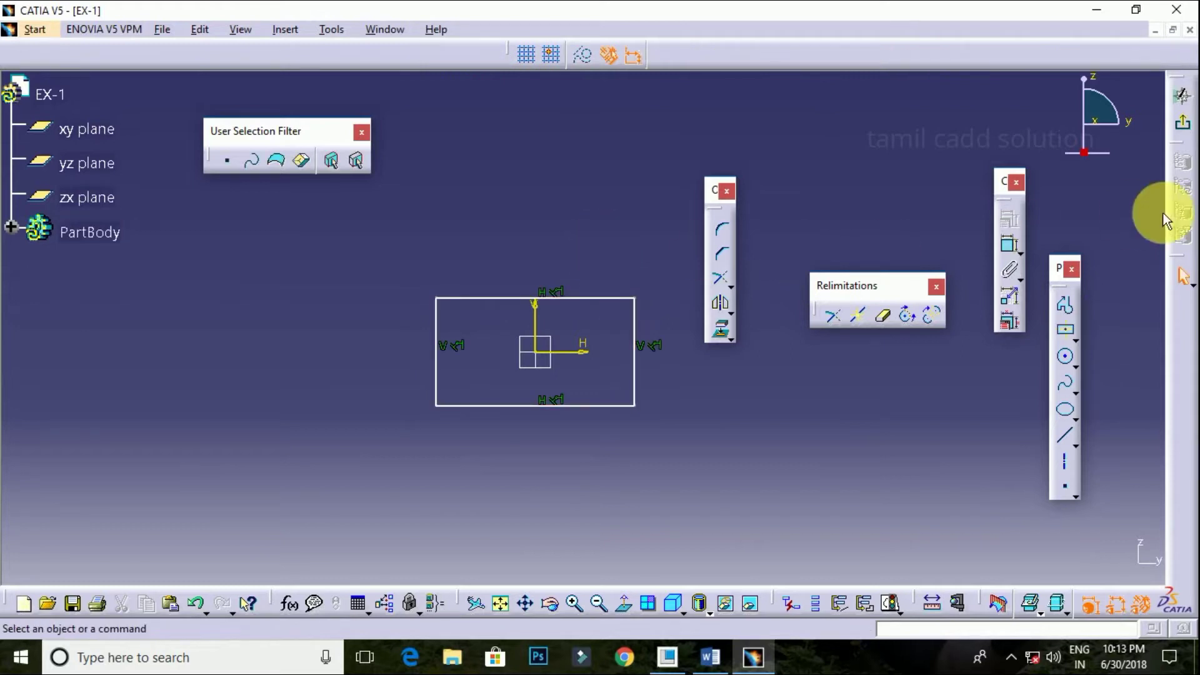
left_click(1010, 244)
left_click(562, 299)
left_click(558, 270)
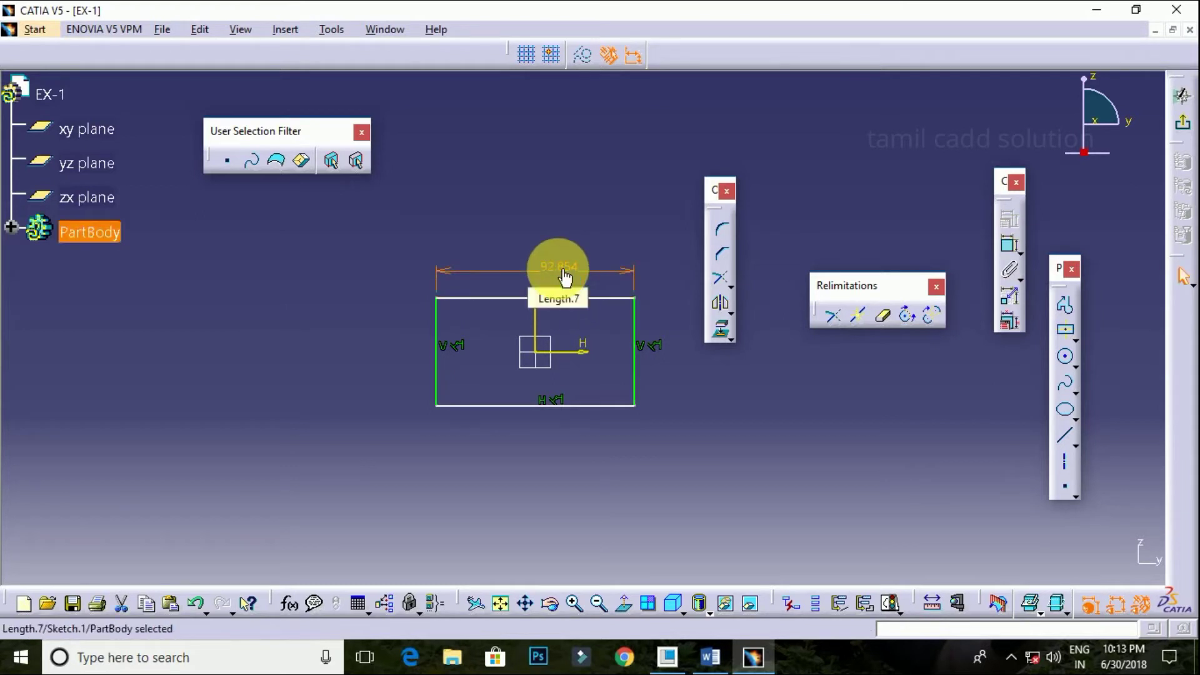
double_click(558, 270)
type("35")
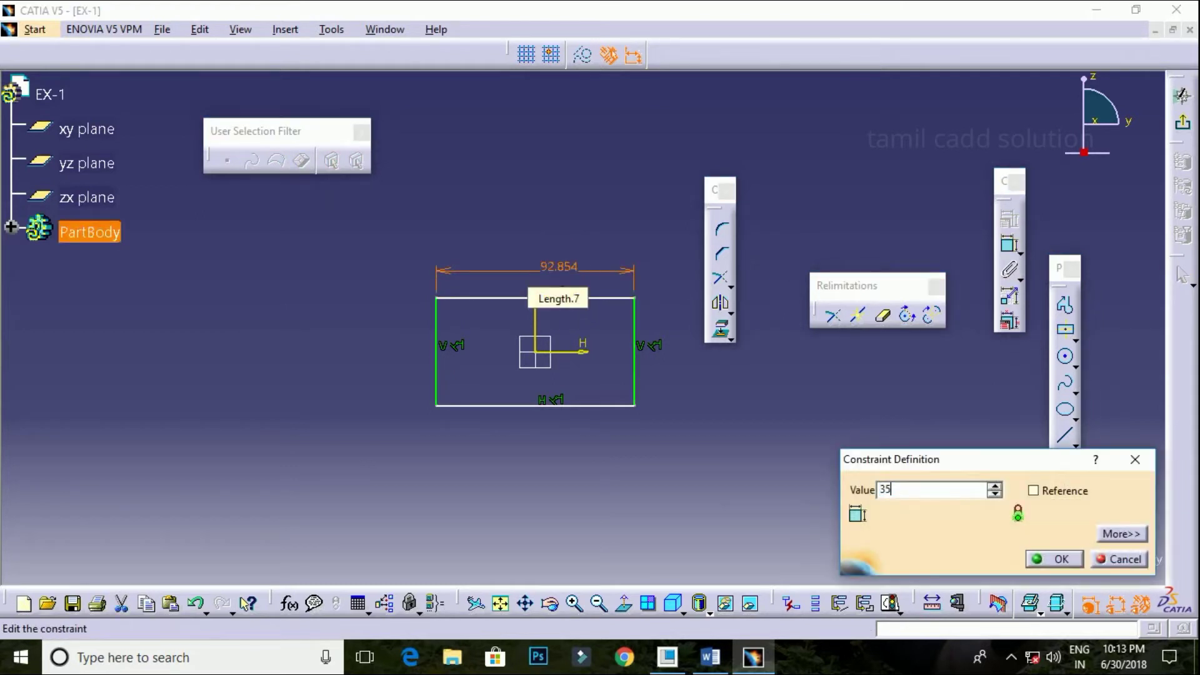
key("Return")
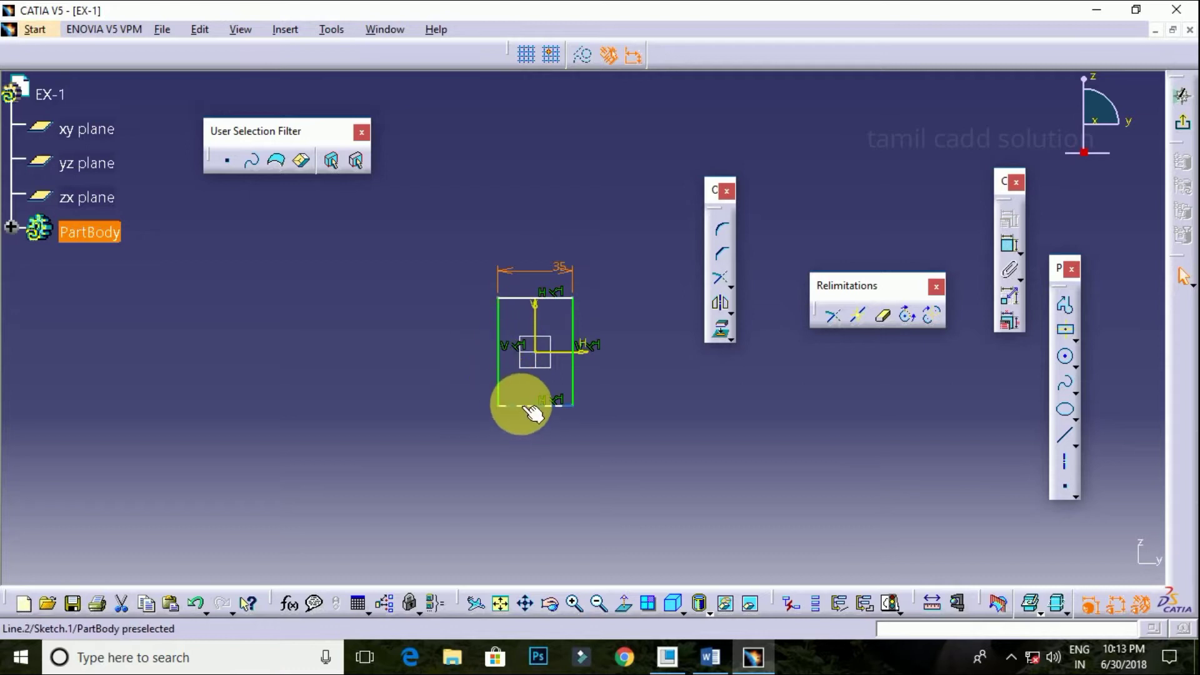
Step: Constrain the rectangle's height to 30 and exit the sketch
left_click(481, 378)
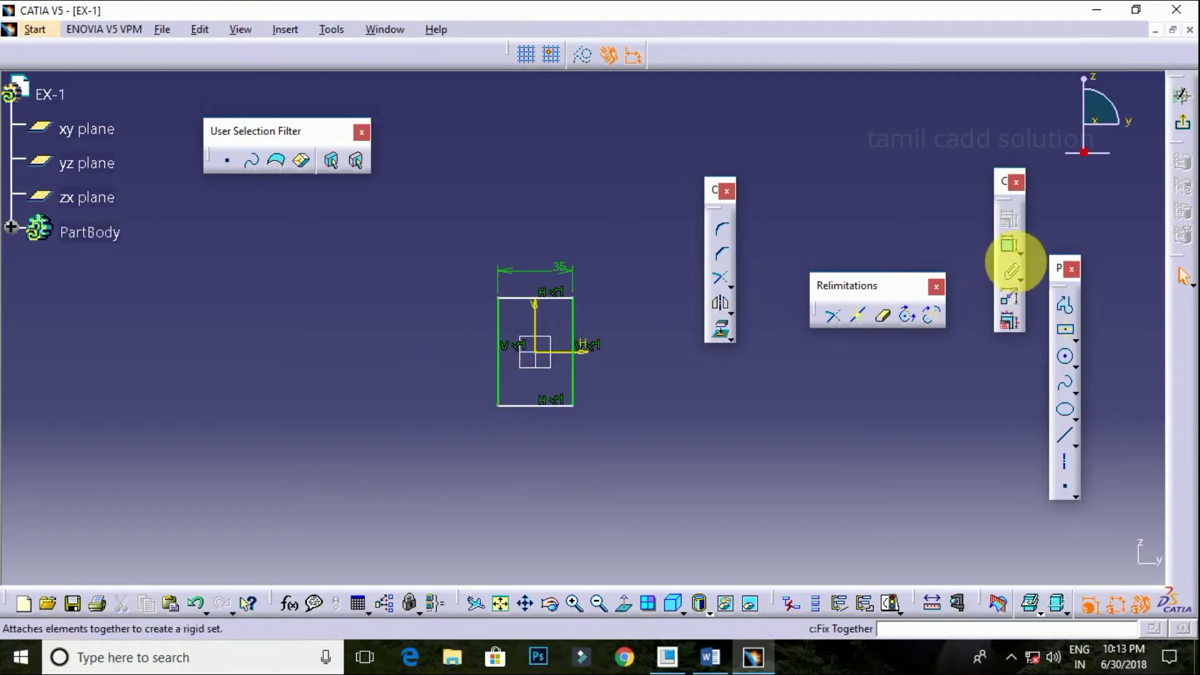
left_click(1010, 244)
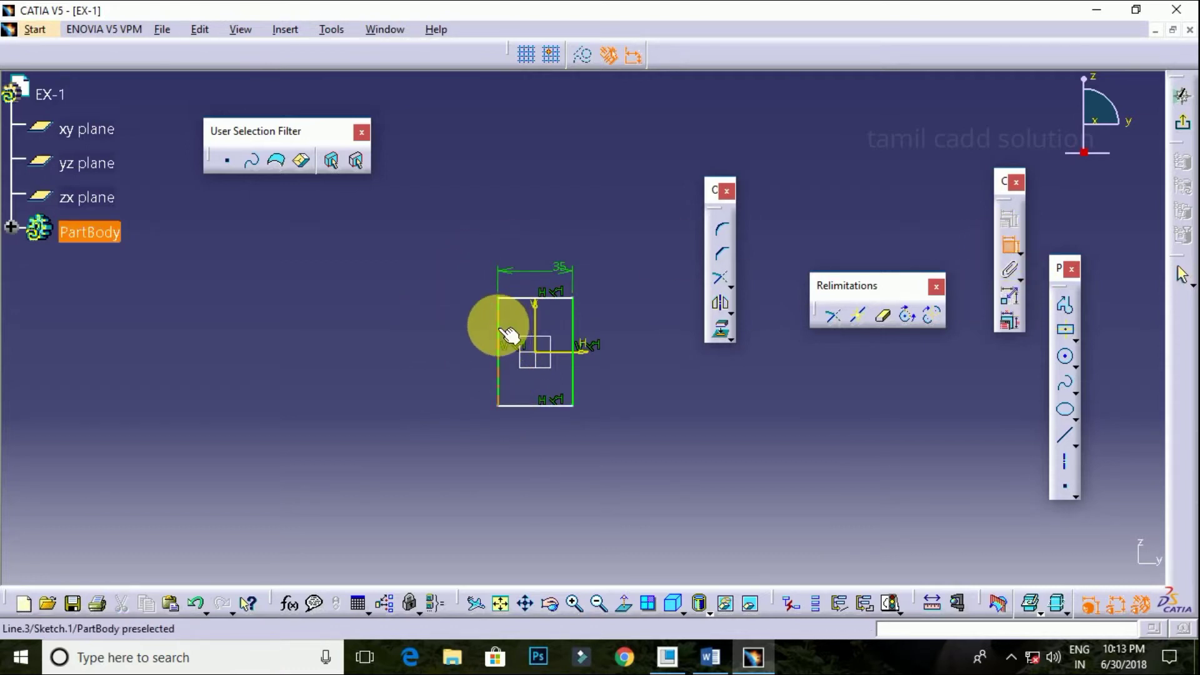
left_click(505, 335)
double_click(444, 322)
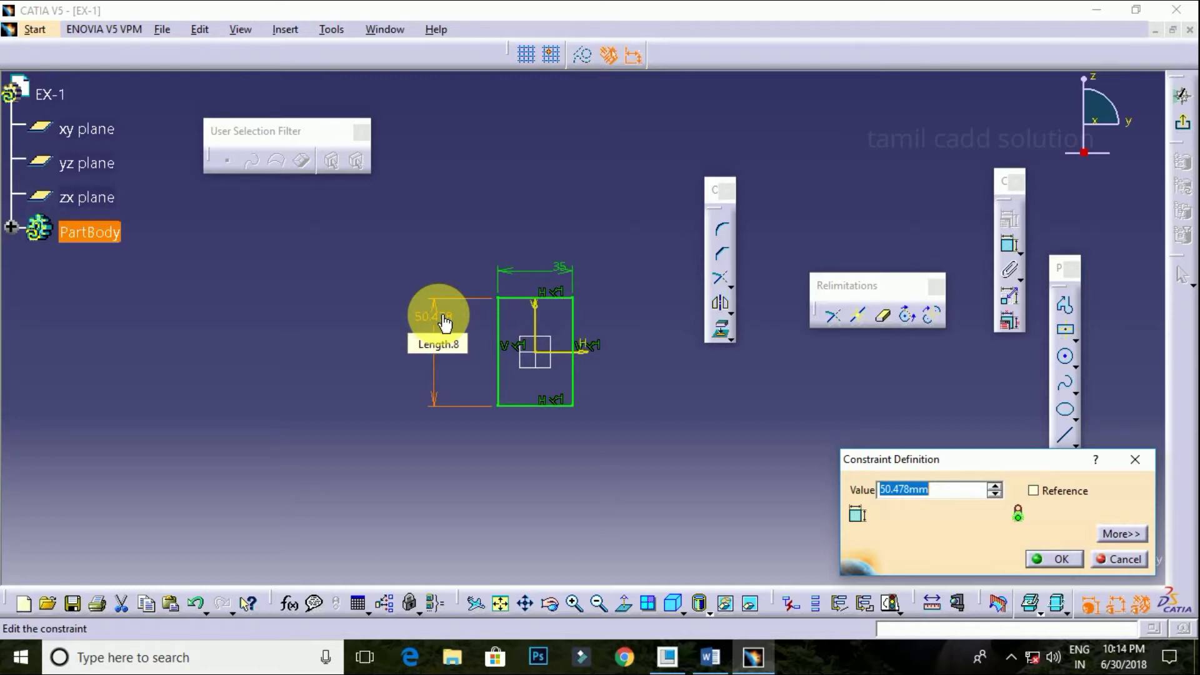
type("30")
key("Return")
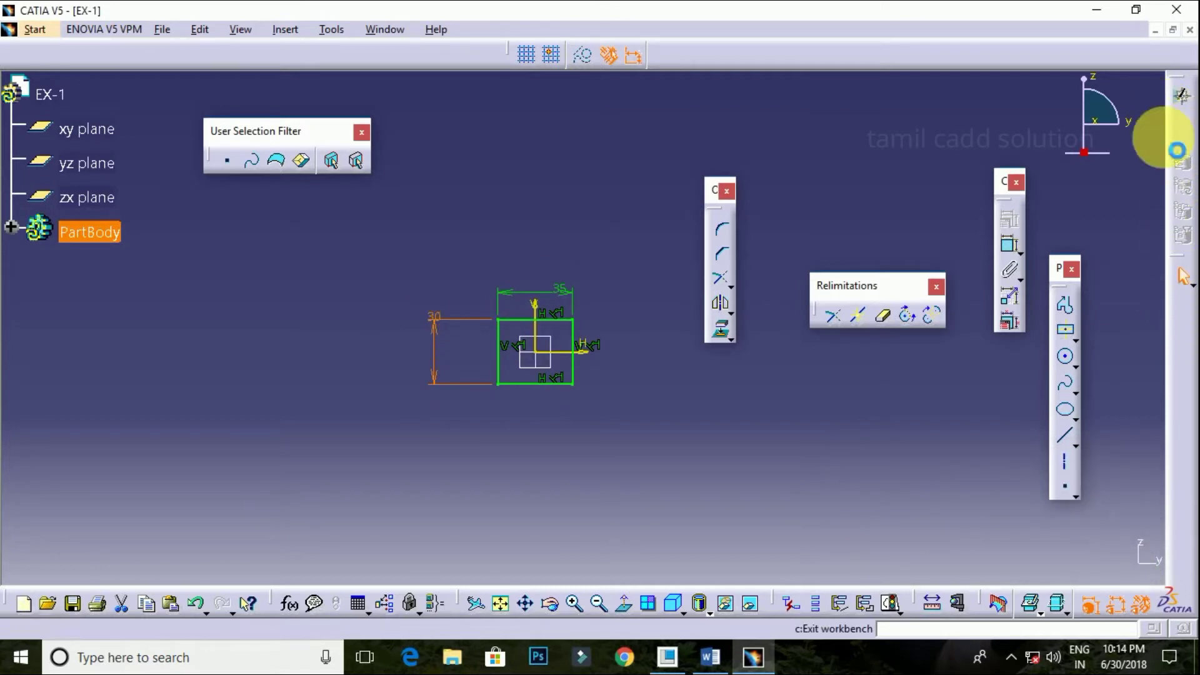
left_click(1182, 97)
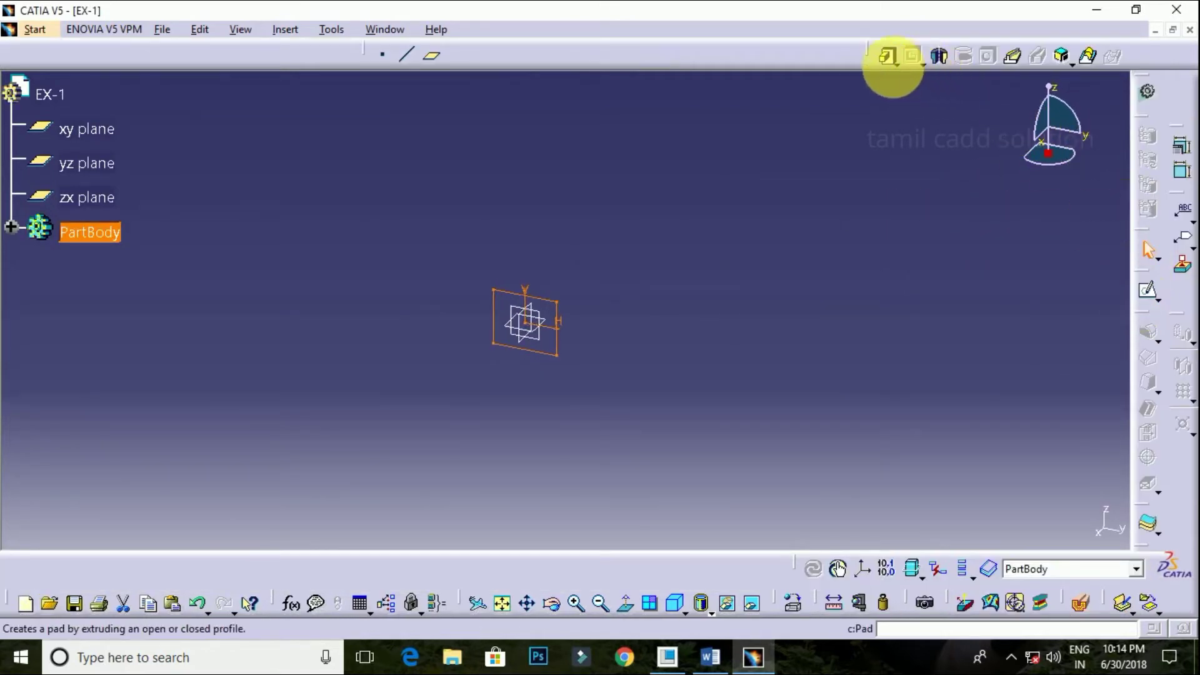
Step: Pad the rectangle sketch into a solid block with length 8
left_click(887, 57)
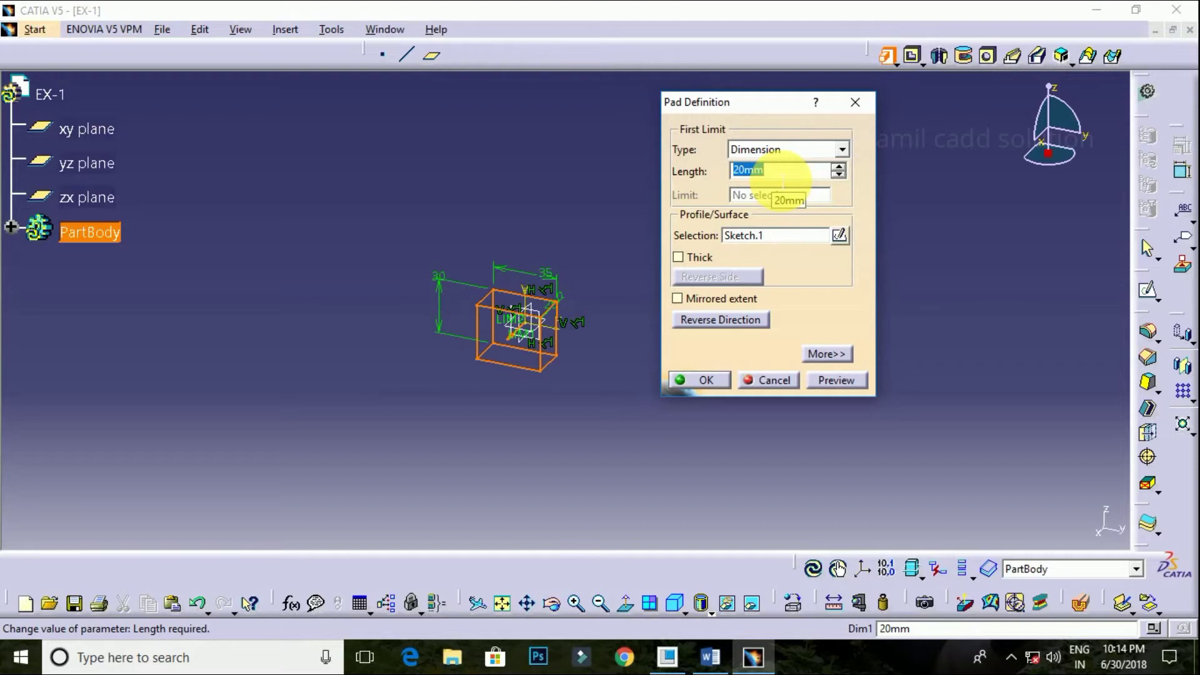
type("8")
key("Return")
key("Return")
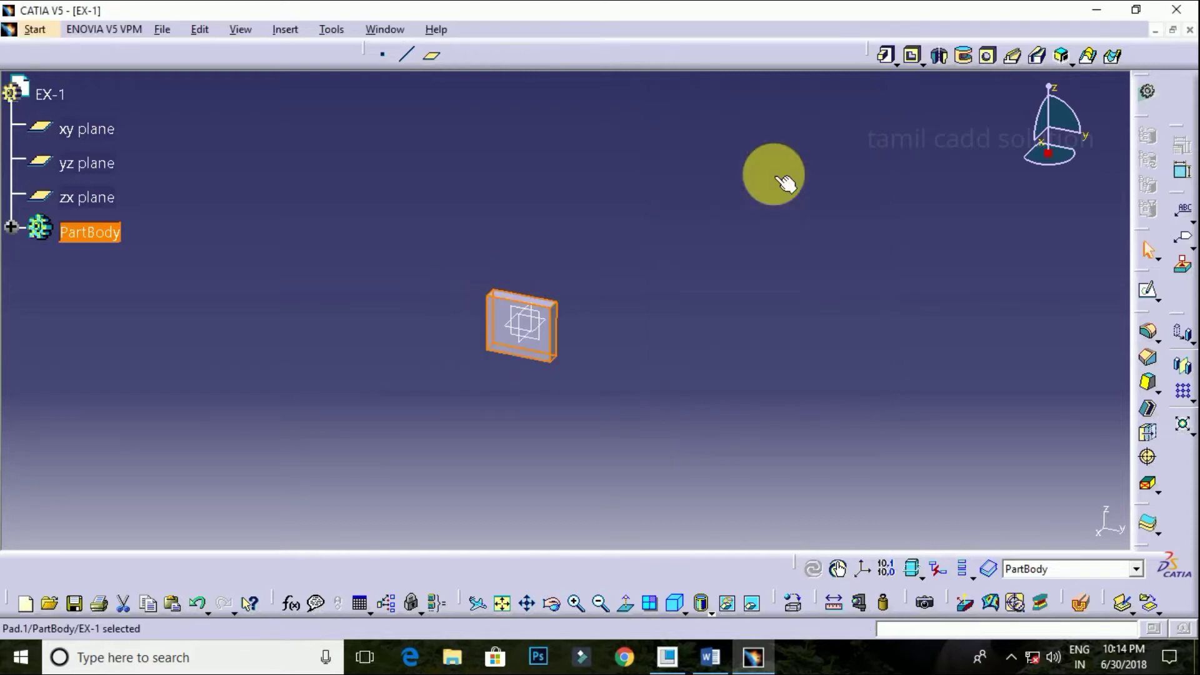
left_click(769, 149)
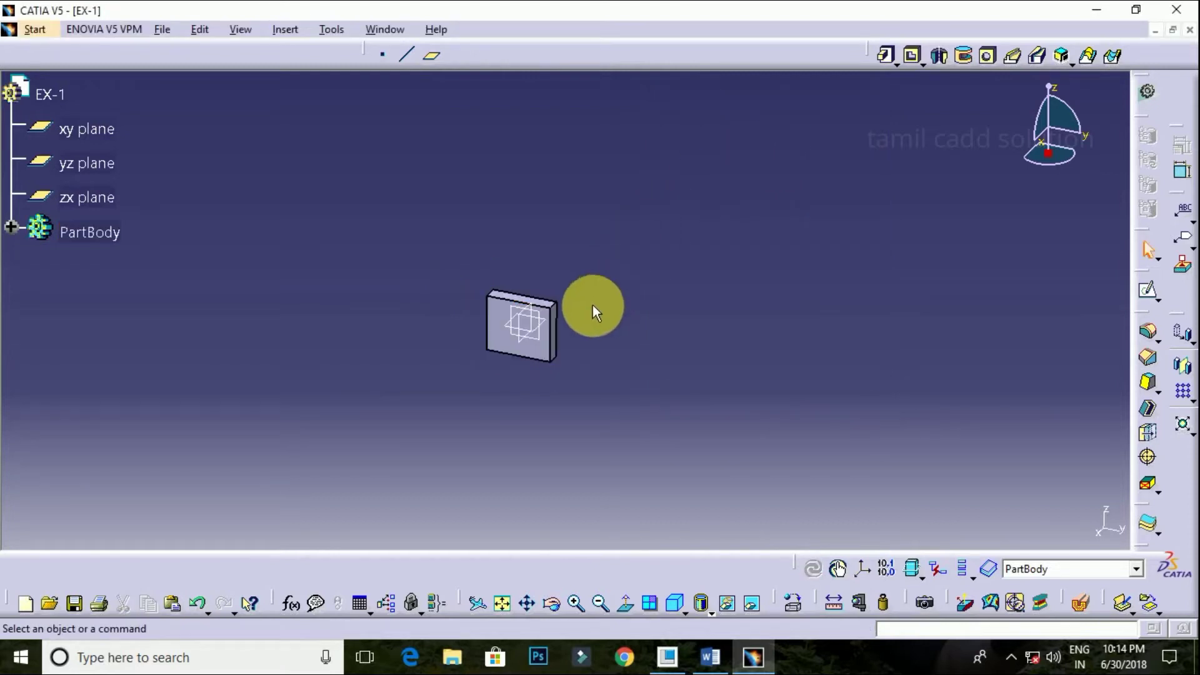
Step: Rotate the view and select a face of the first pad block
middle_click_drag(565, 342, 509, 275)
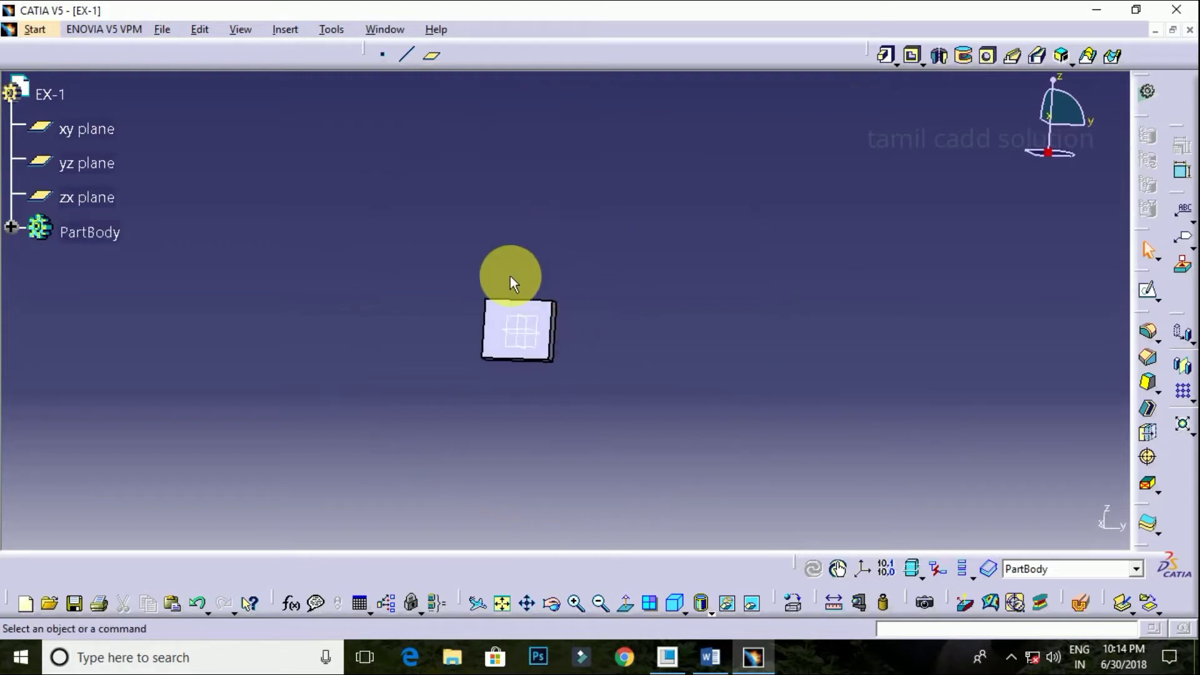
left_click(536, 313)
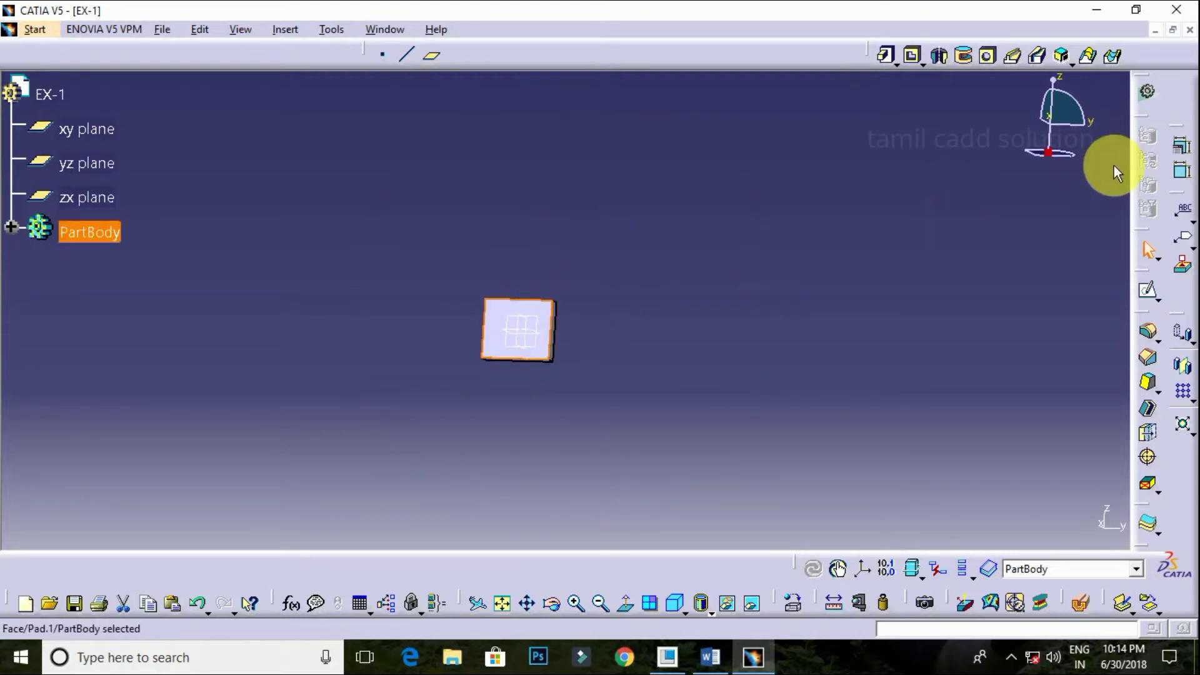
left_click(862, 285)
mouse_move(571, 335)
middle_mouse_down()
mouse_move(580, 253)
mouse_move(528, 270)
mouse_move(540, 332)
middle_mouse_up()
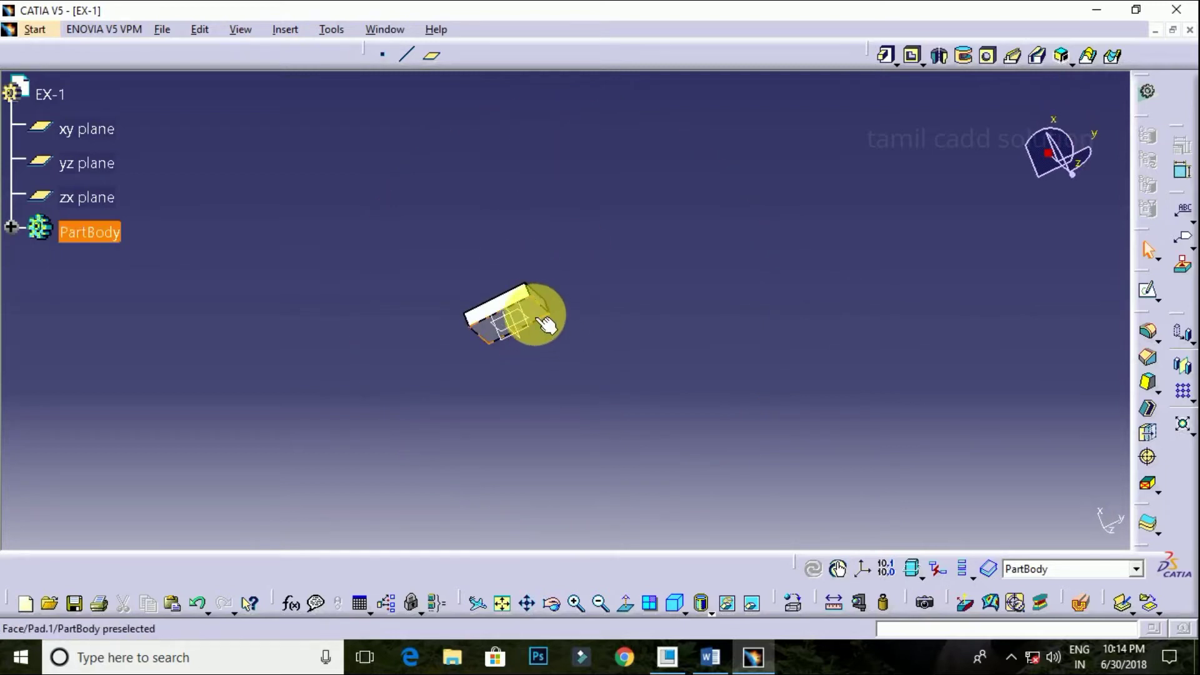
left_click(535, 313)
Step: Open a sketch on the selected face and project its right edge
left_click(1148, 290)
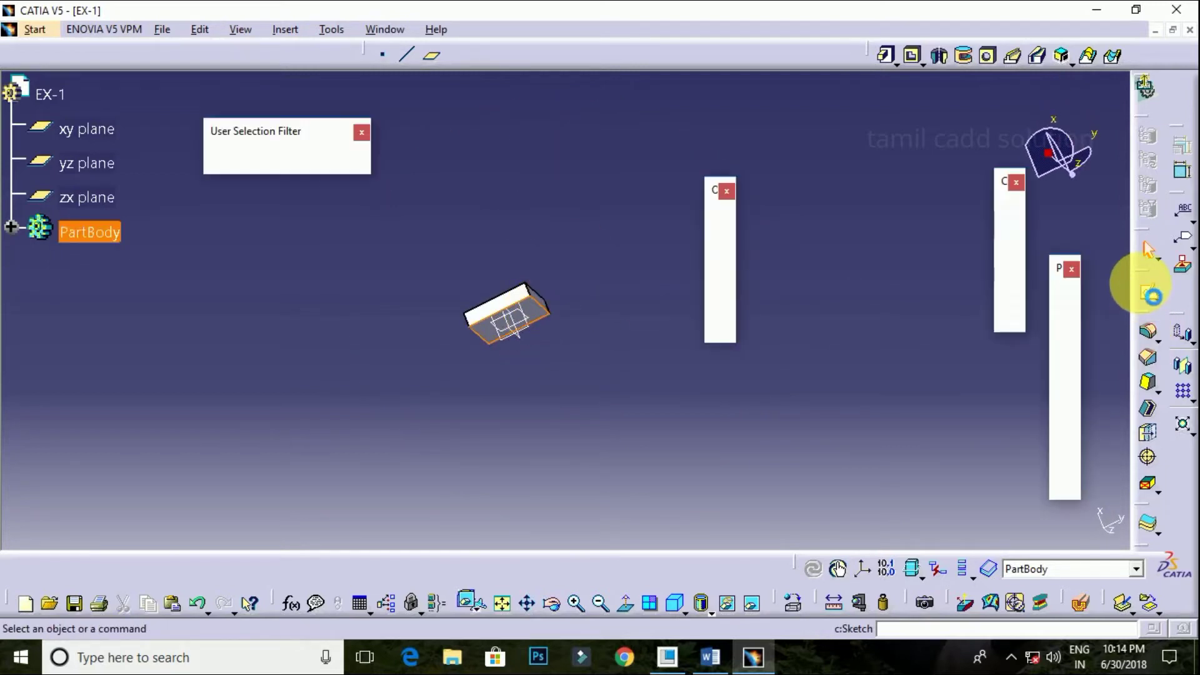
mouse_move(677, 346)
middle_mouse_down()
mouse_move(582, 300)
mouse_move(567, 236)
mouse_move(605, 356)
middle_mouse_up()
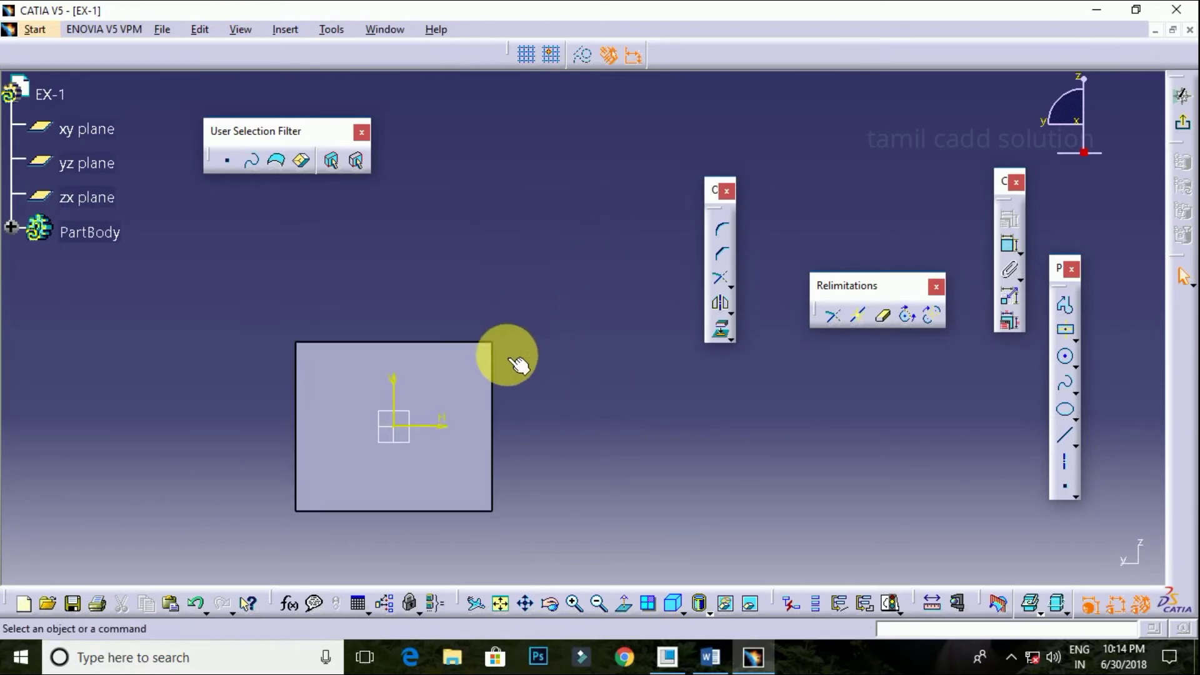
middle_click_drag(509, 356, 550, 308)
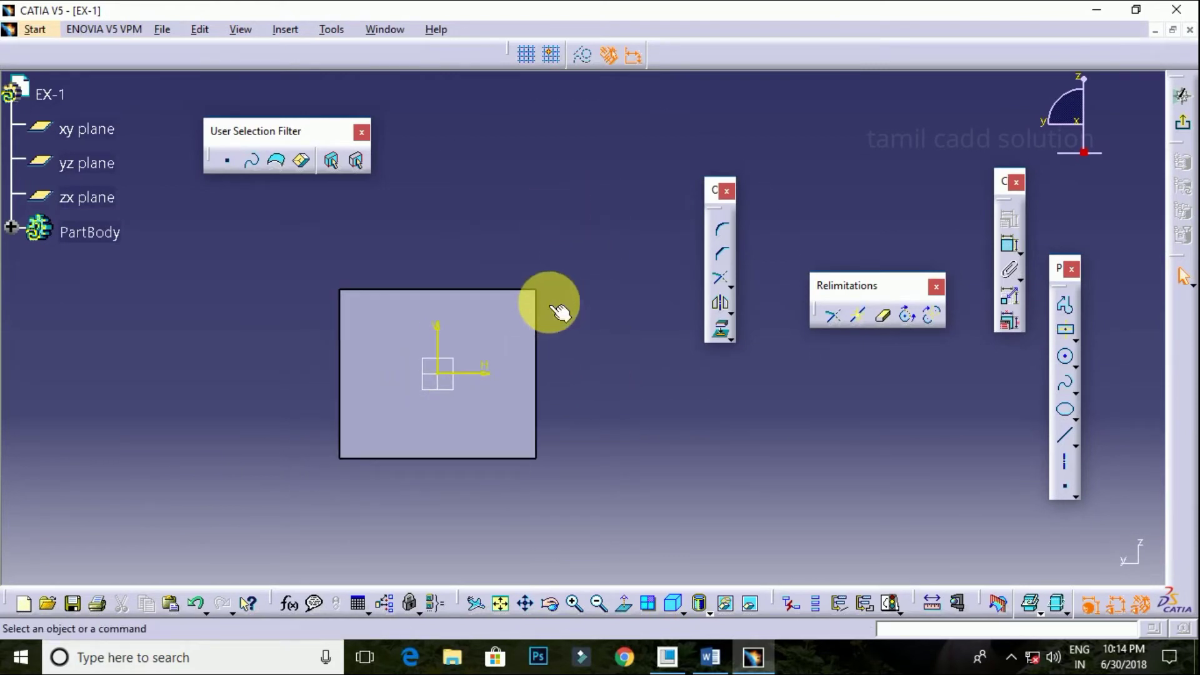
left_click(544, 350)
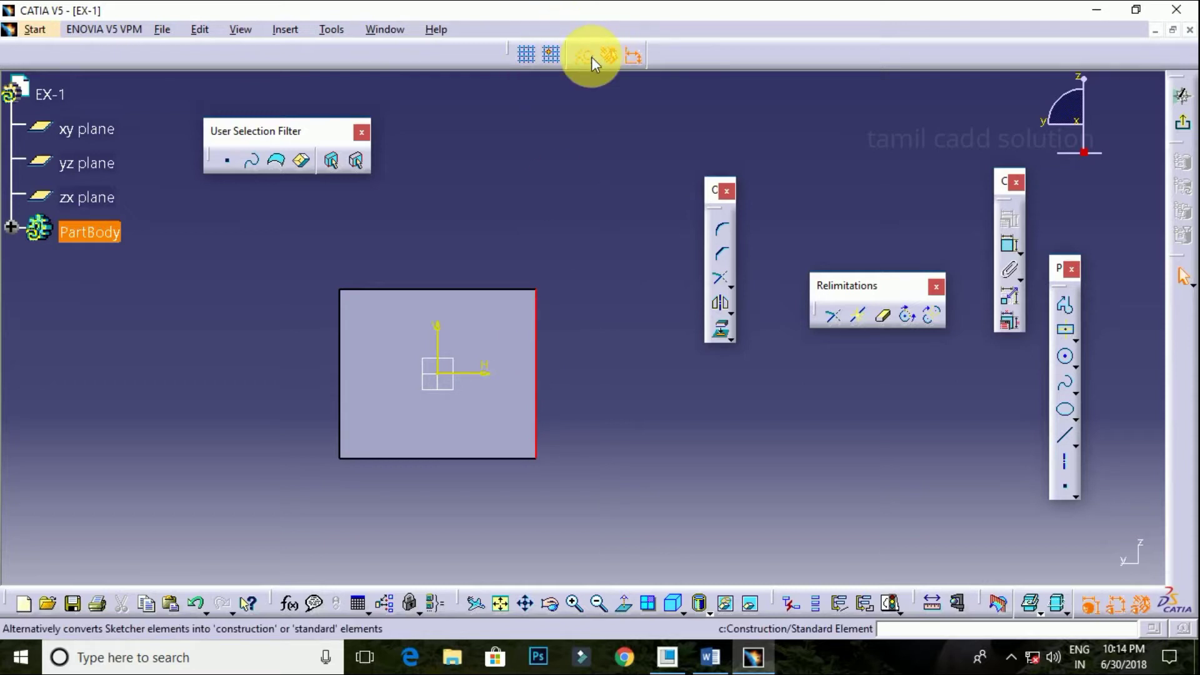
left_click(722, 330)
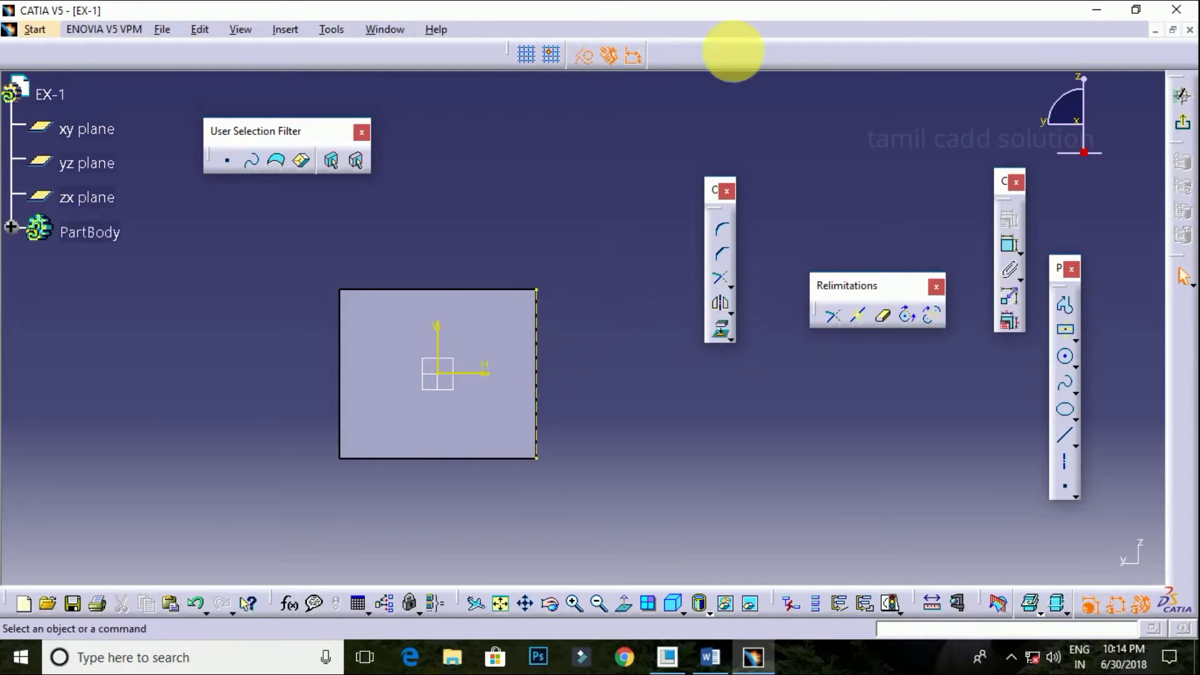
Step: Draw a rectangle from the face's top-right corner down to its bottom edge
left_click(1072, 341)
left_click(983, 359)
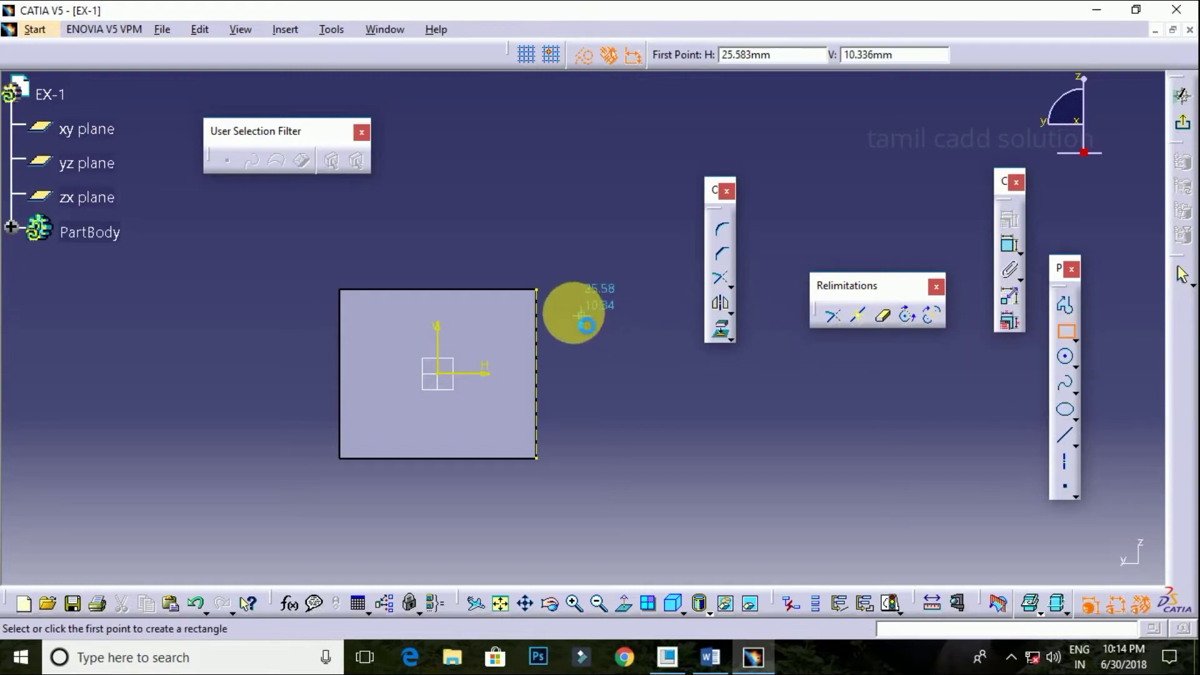
left_click(536, 289)
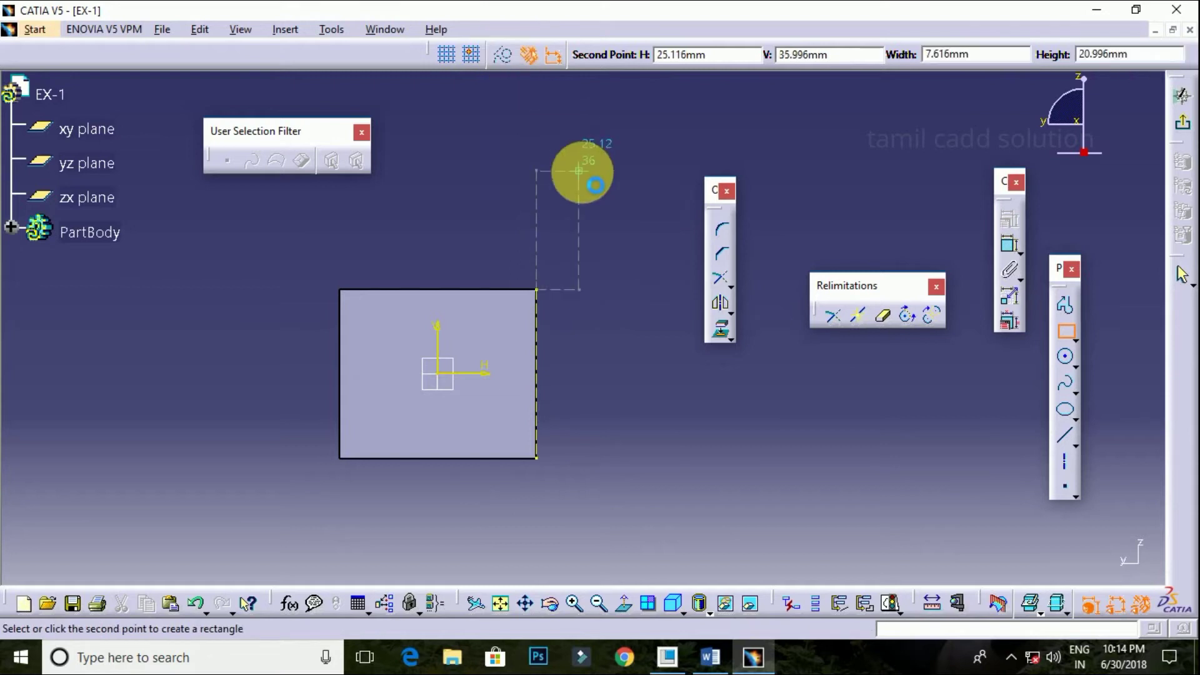
key("Escape")
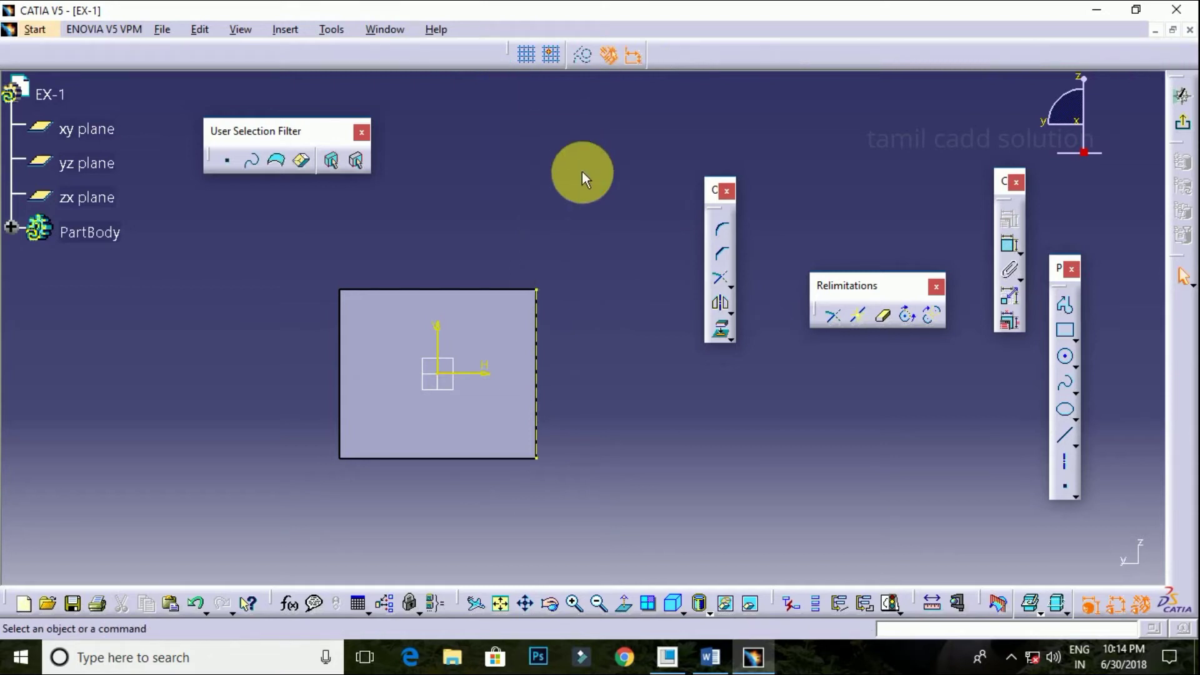
left_click(1066, 330)
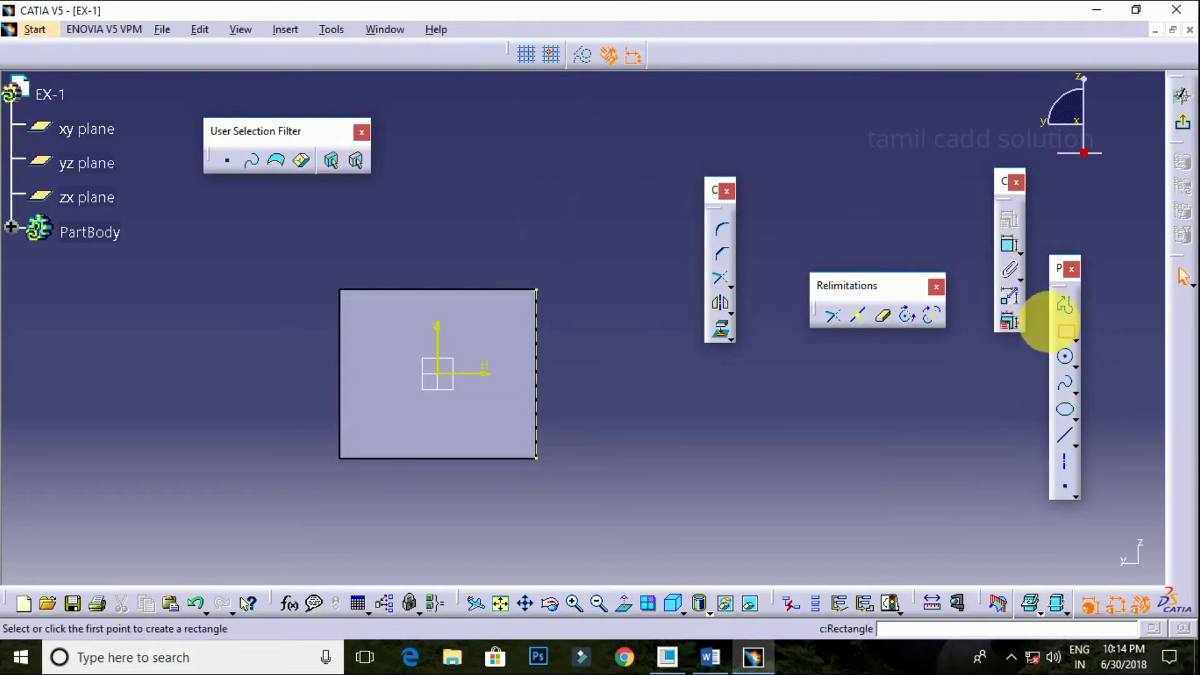
left_click(536, 290)
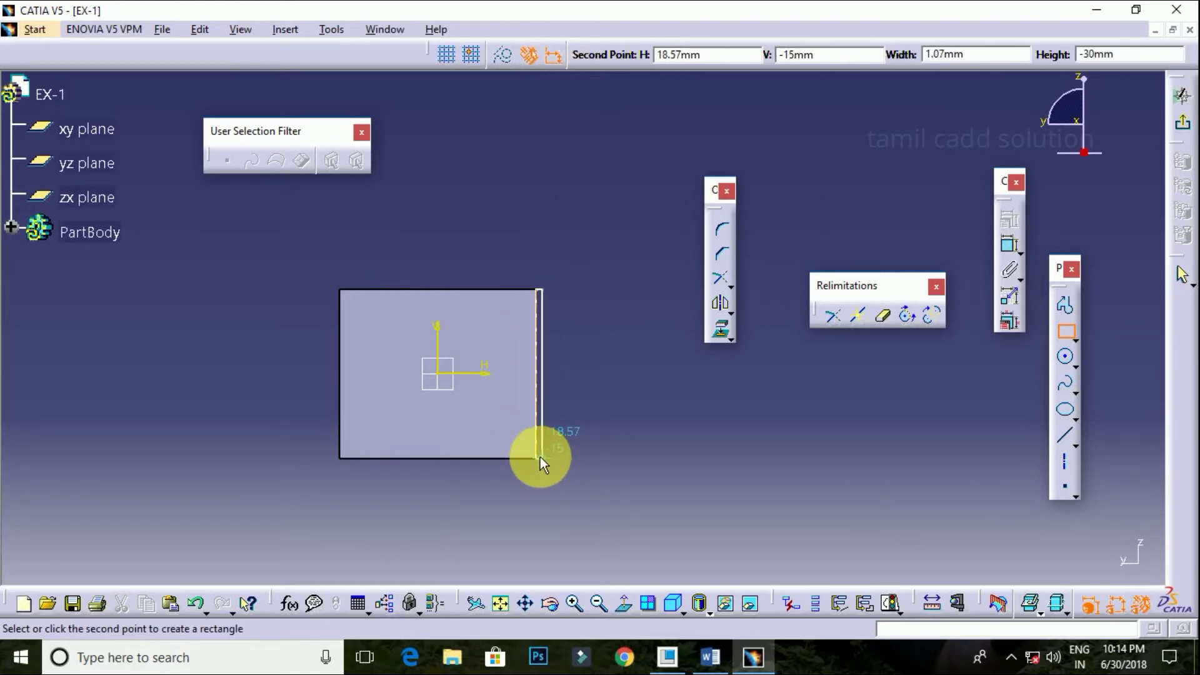
left_click(614, 458)
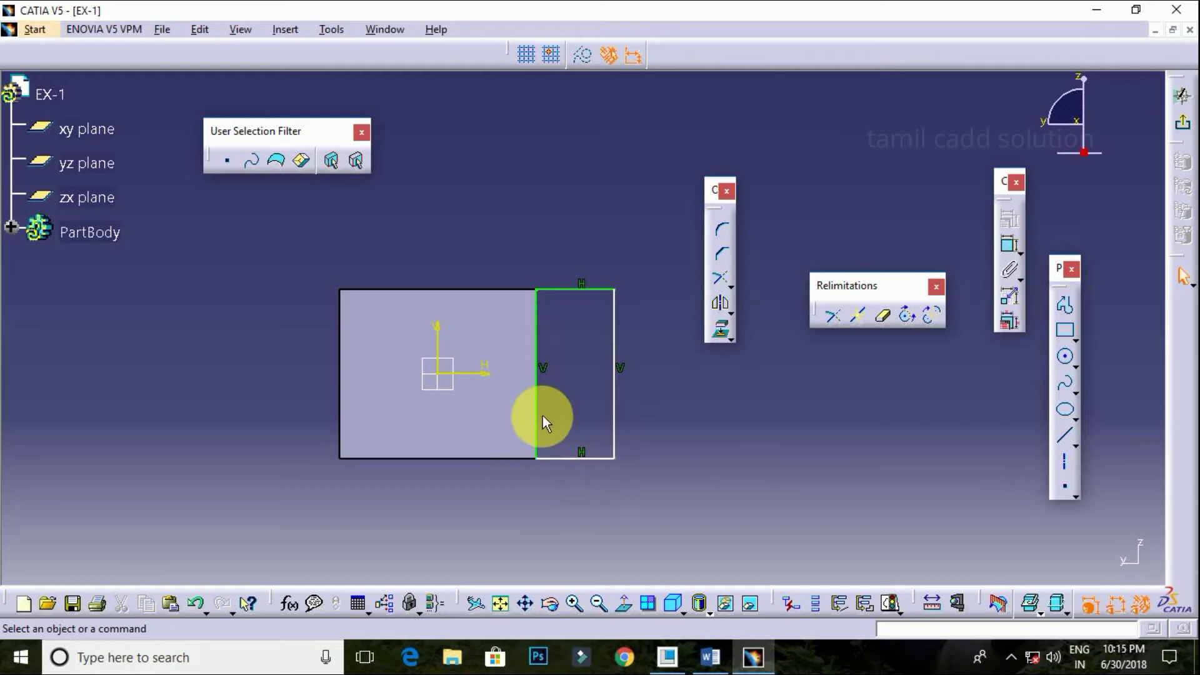
Step: Constrain the rectangle's top edge to 8 mm, checking the Word reference
left_click(608, 290)
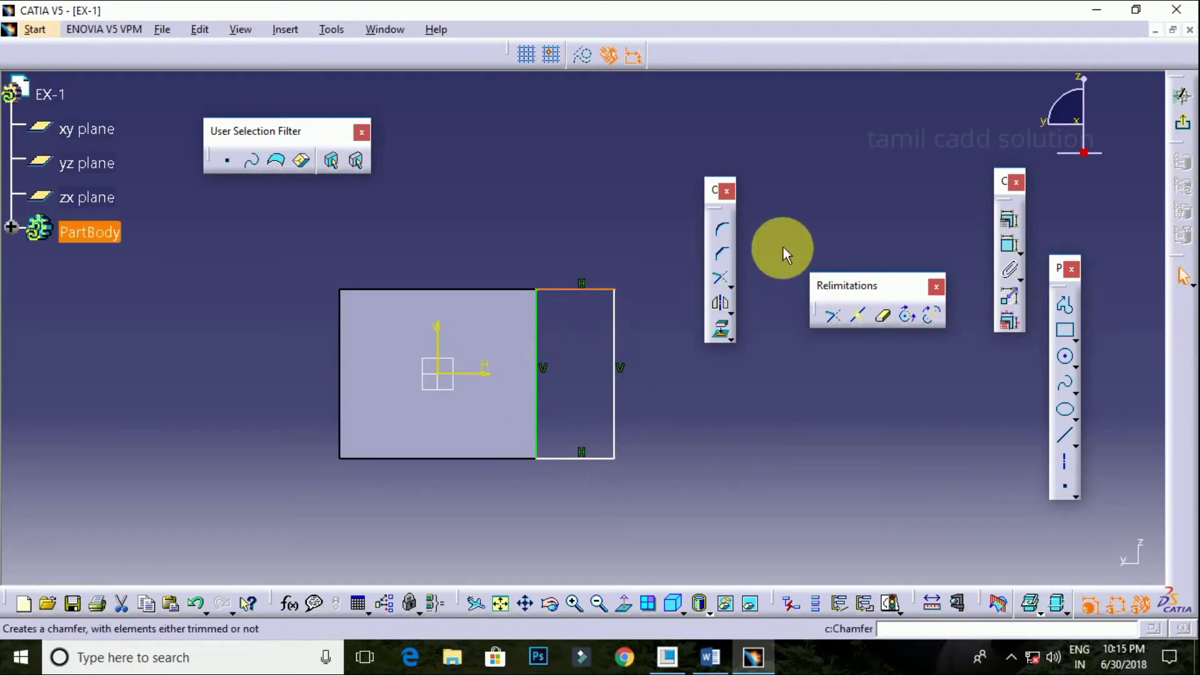
left_click(1008, 244)
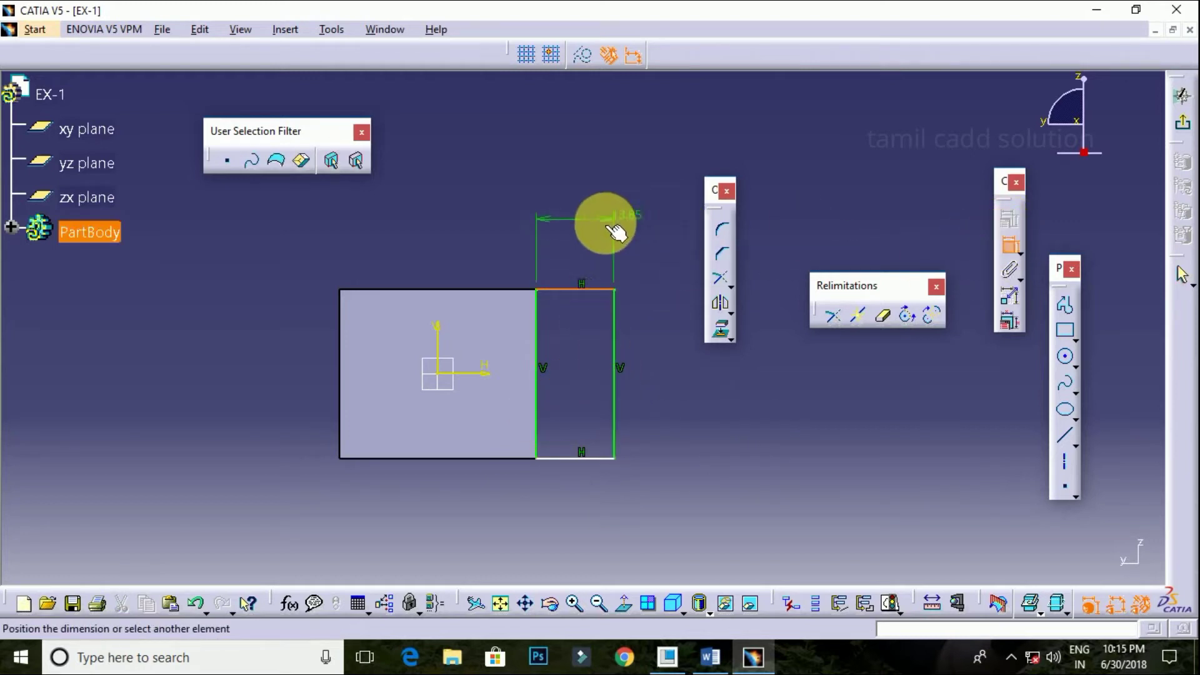
double_click(606, 228)
type("8")
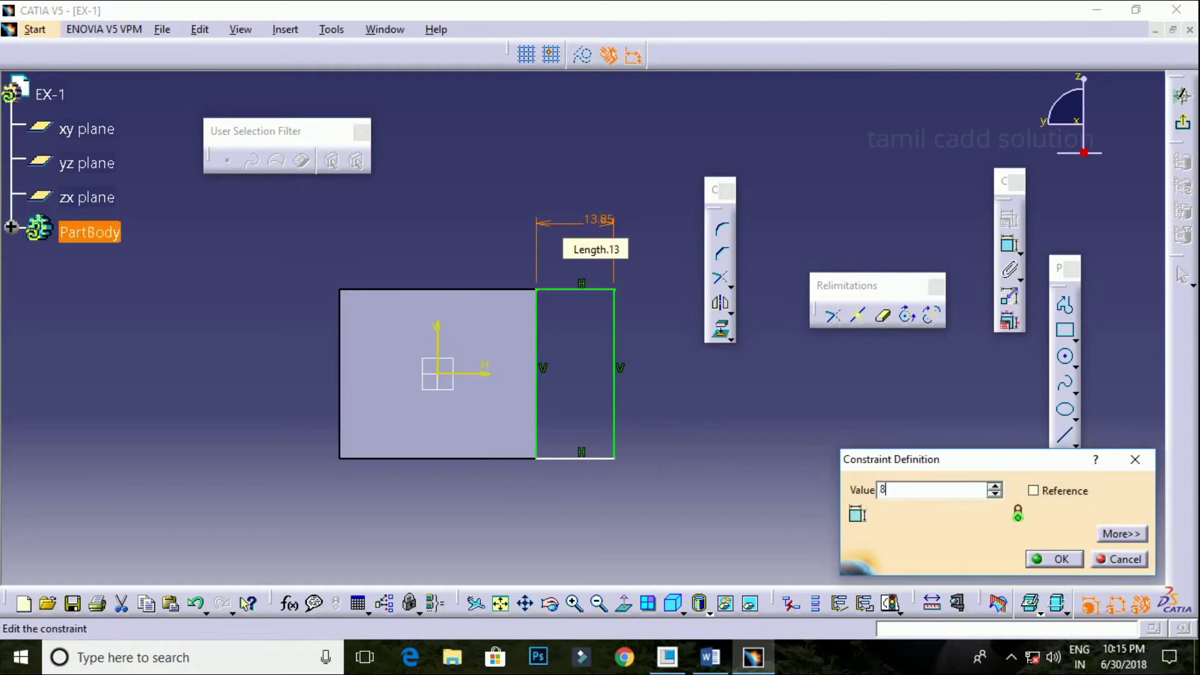
key("Return")
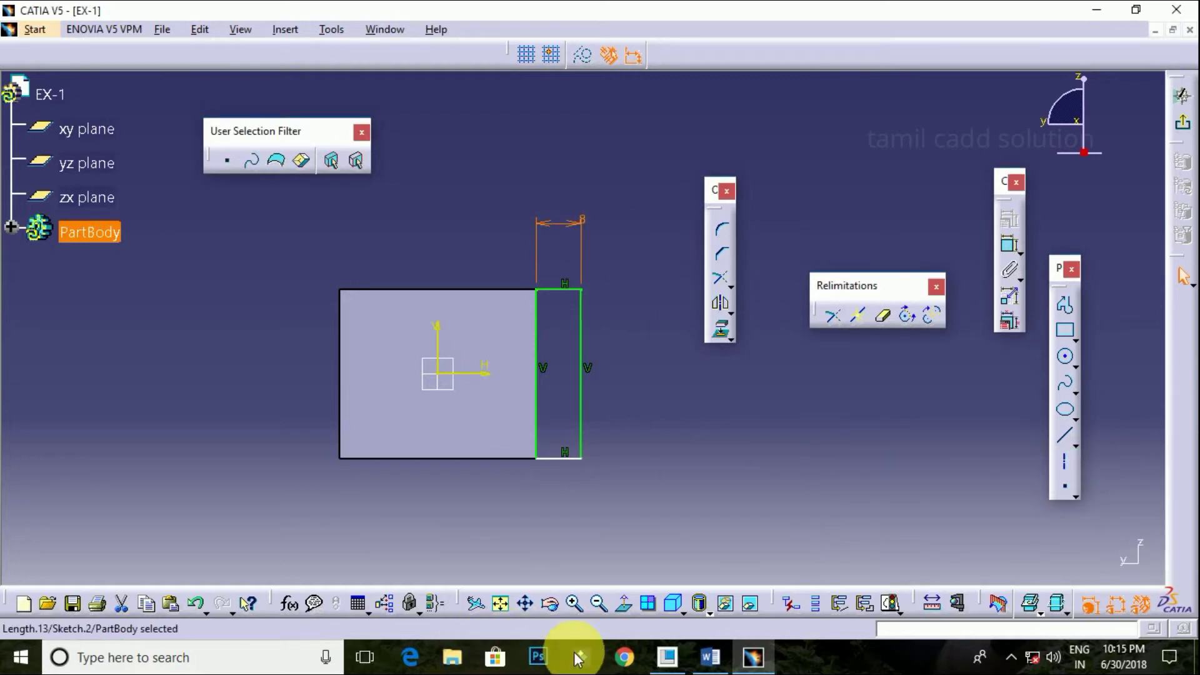
left_click(710, 657)
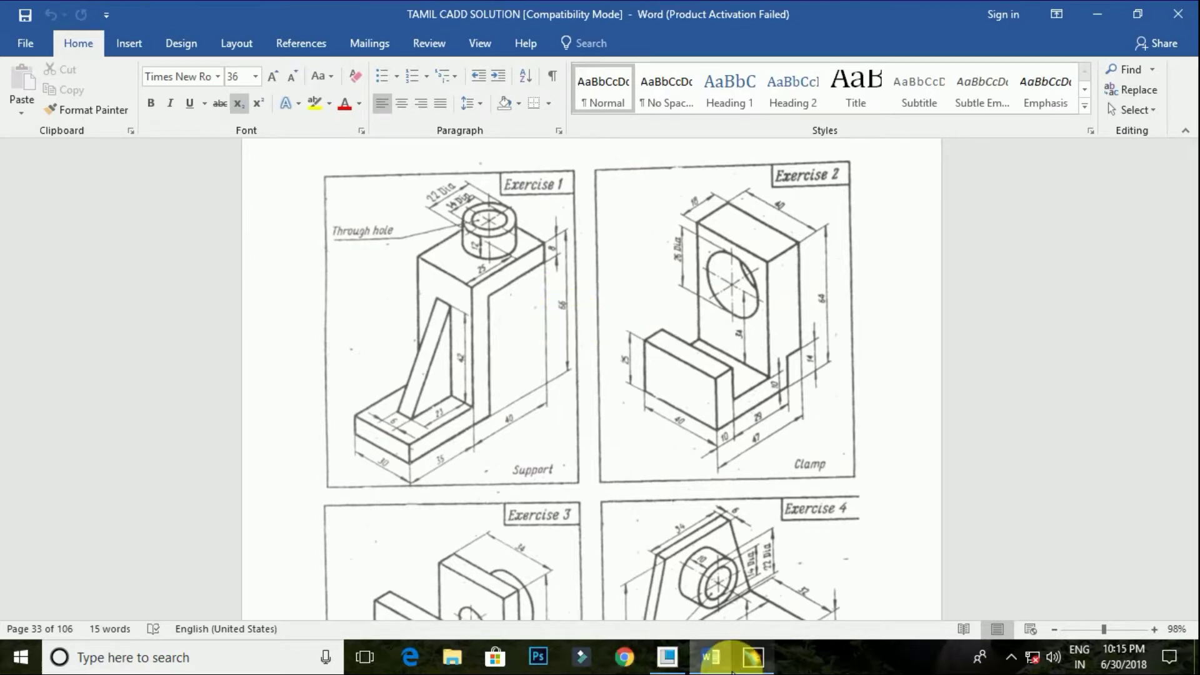
left_click(754, 656)
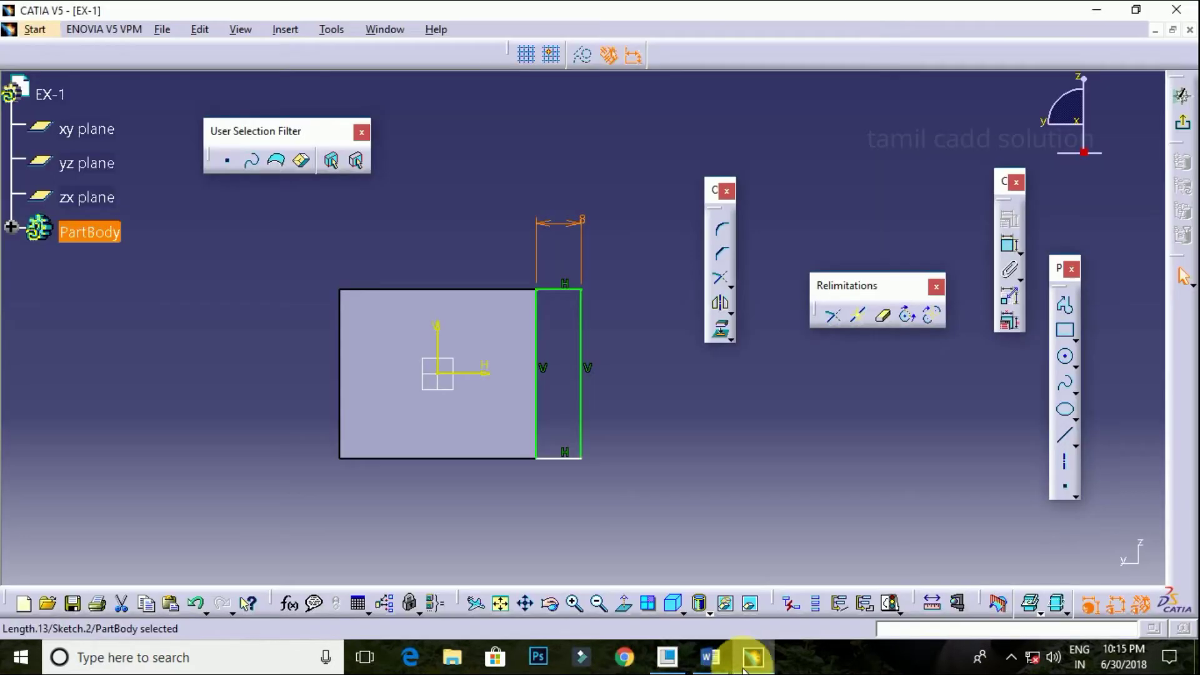
Step: Constrain the rectangle's right edge to 30 mm and exit the sketch
left_click(581, 421)
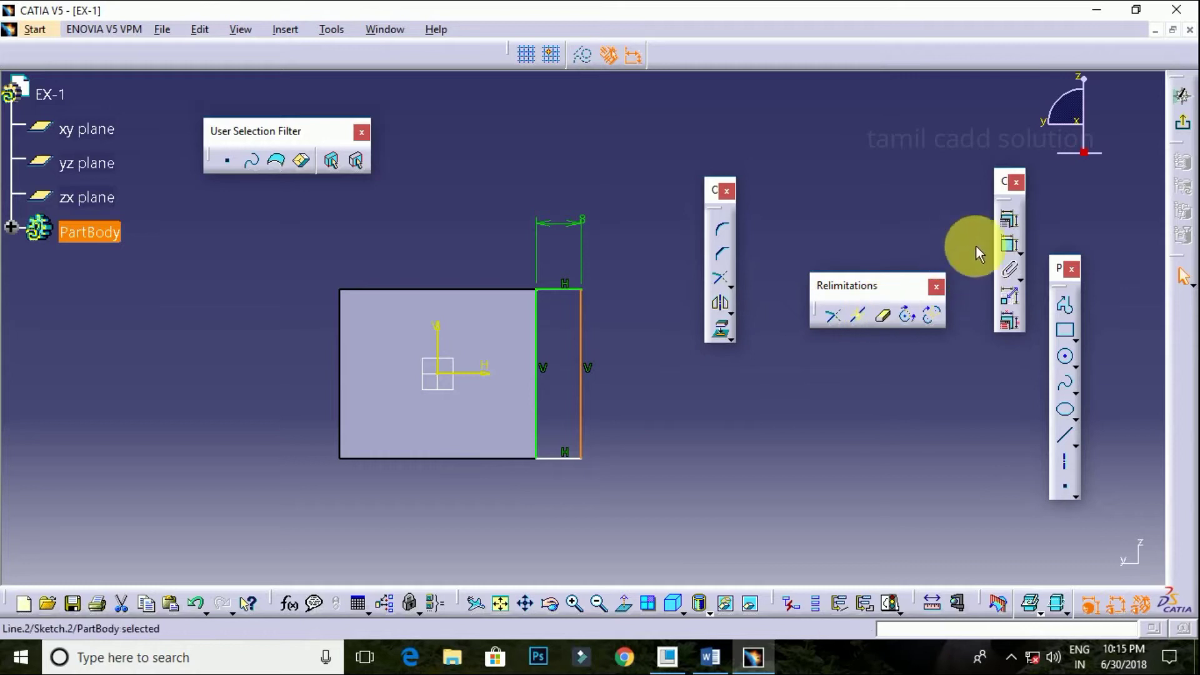
left_click(1011, 245)
double_click(614, 447)
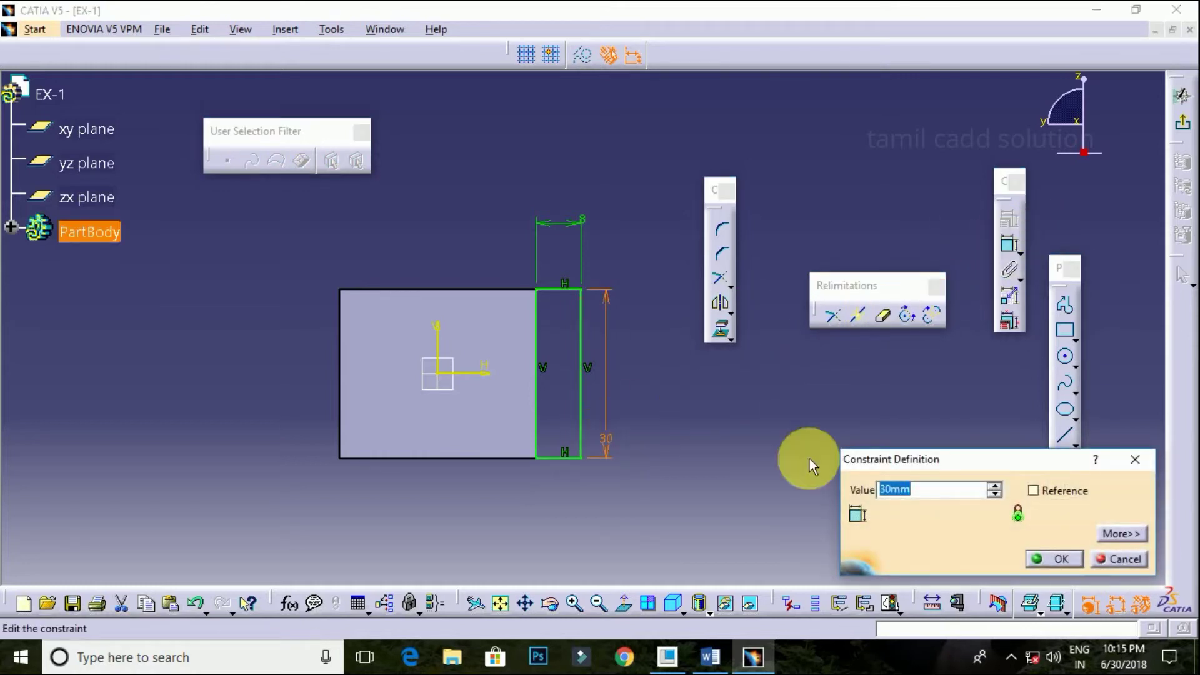
left_click(1061, 558)
mouse_move(558, 494)
middle_mouse_down("ctrl")
mouse_move(594, 407)
mouse_move(536, 490)
middle_mouse_up("ctrl")
left_click(1183, 128)
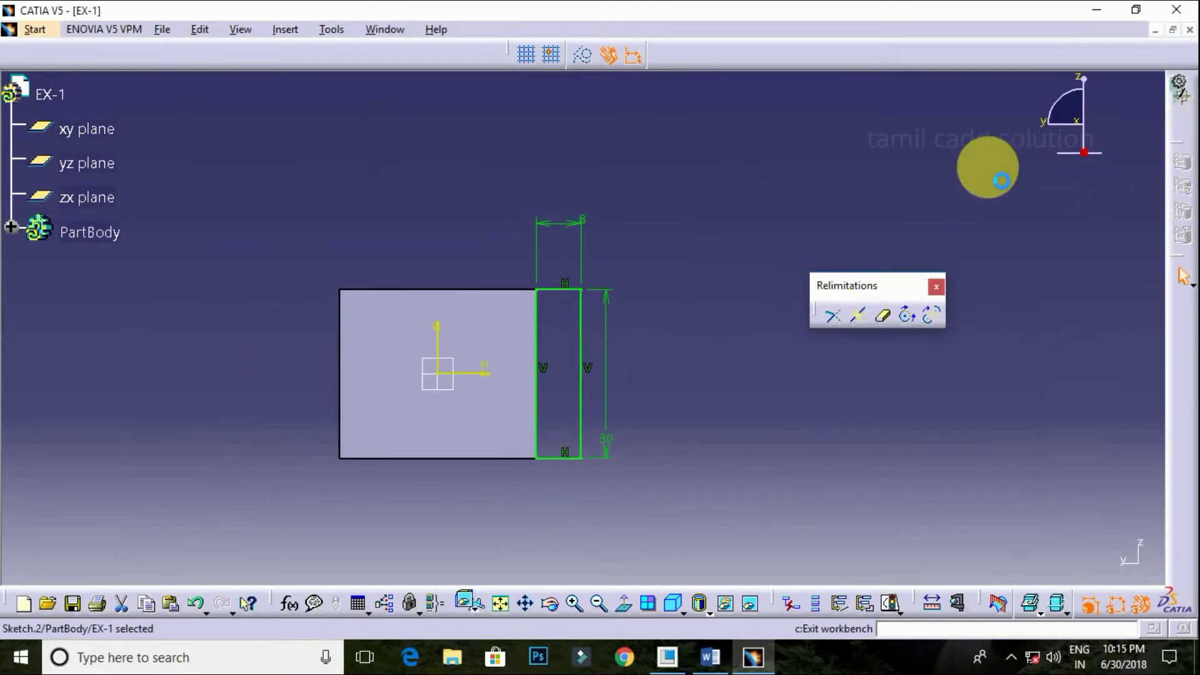
Step: Pad Sketch.2 in the reversed direction to create the bracket's upright leg
left_click(888, 55)
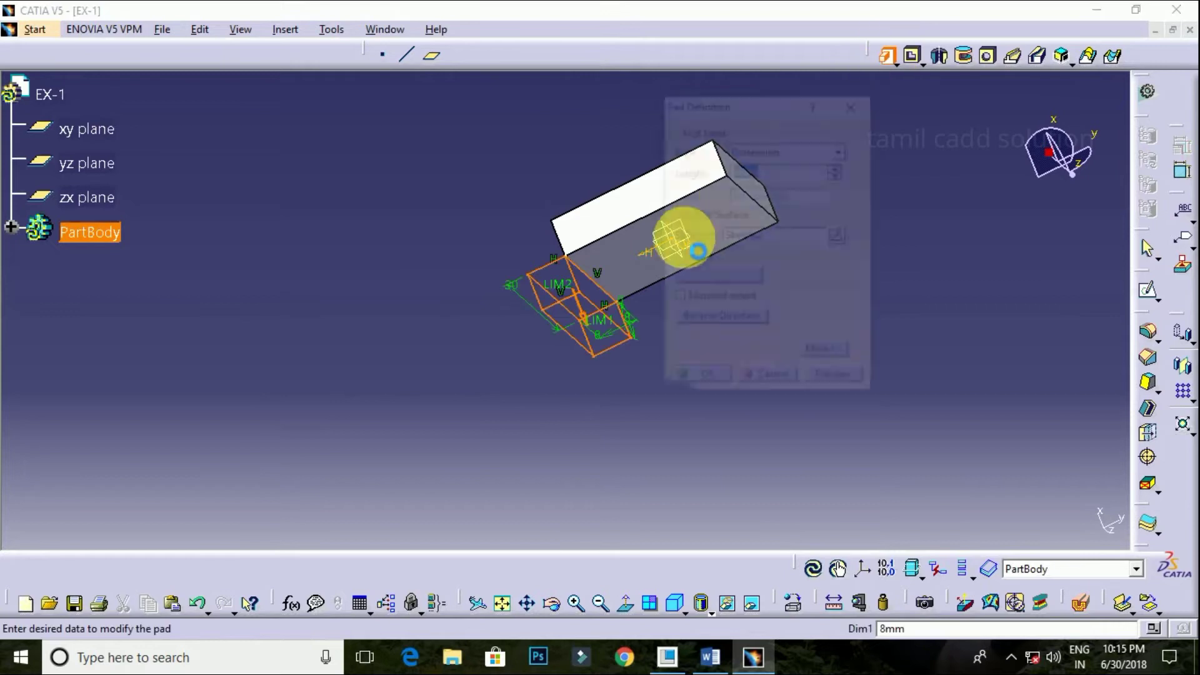
mouse_move(591, 215)
middle_mouse_down()
mouse_move(665, 390)
mouse_move(691, 343)
middle_mouse_up()
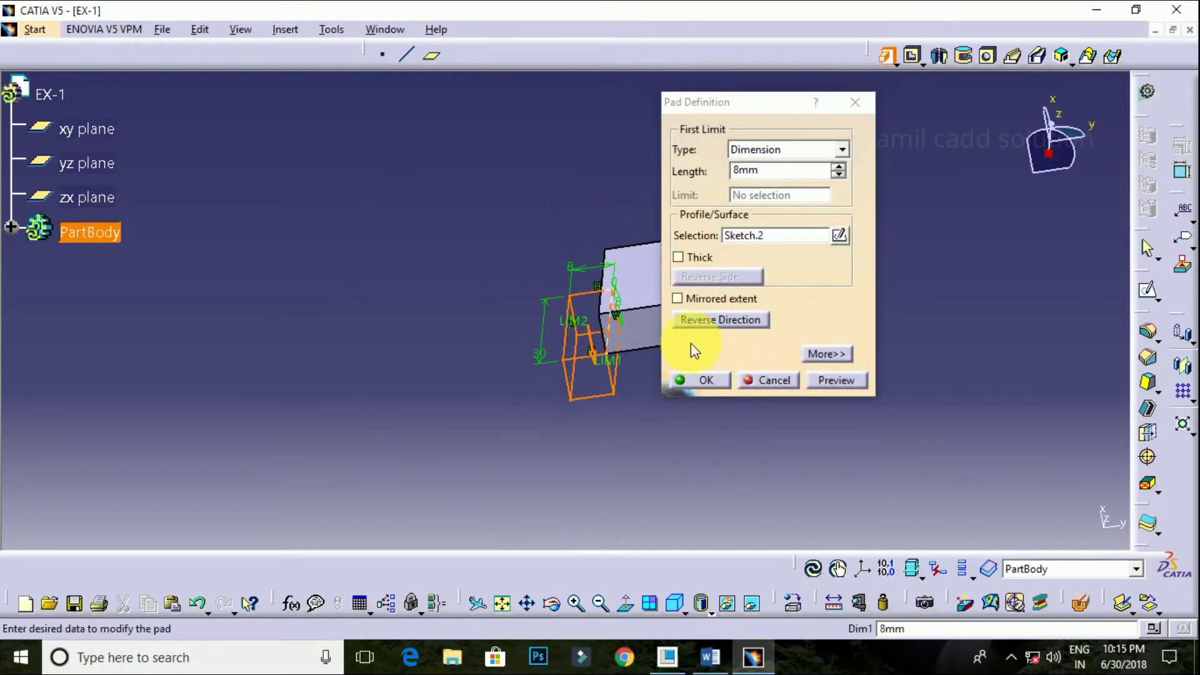
left_click(725, 320)
double_click(813, 171)
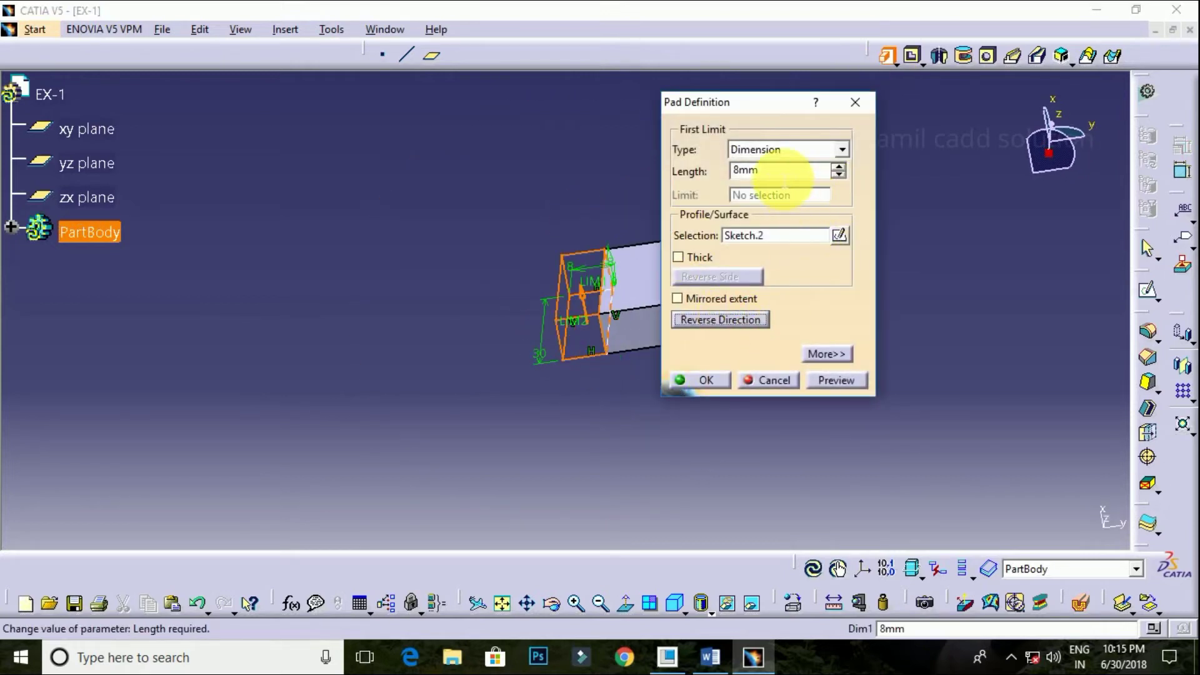
type("1")
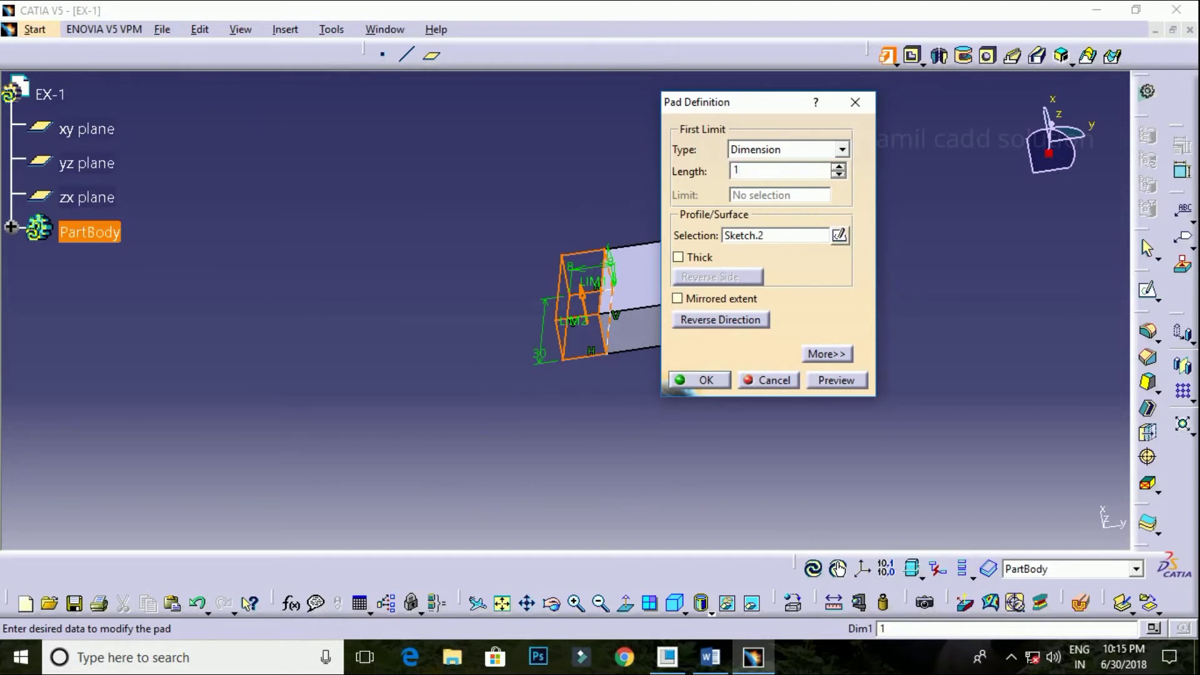
key("Return")
mouse_move(613, 174)
middle_mouse_down()
mouse_move(687, 368)
mouse_move(549, 272)
mouse_move(576, 253)
middle_mouse_up()
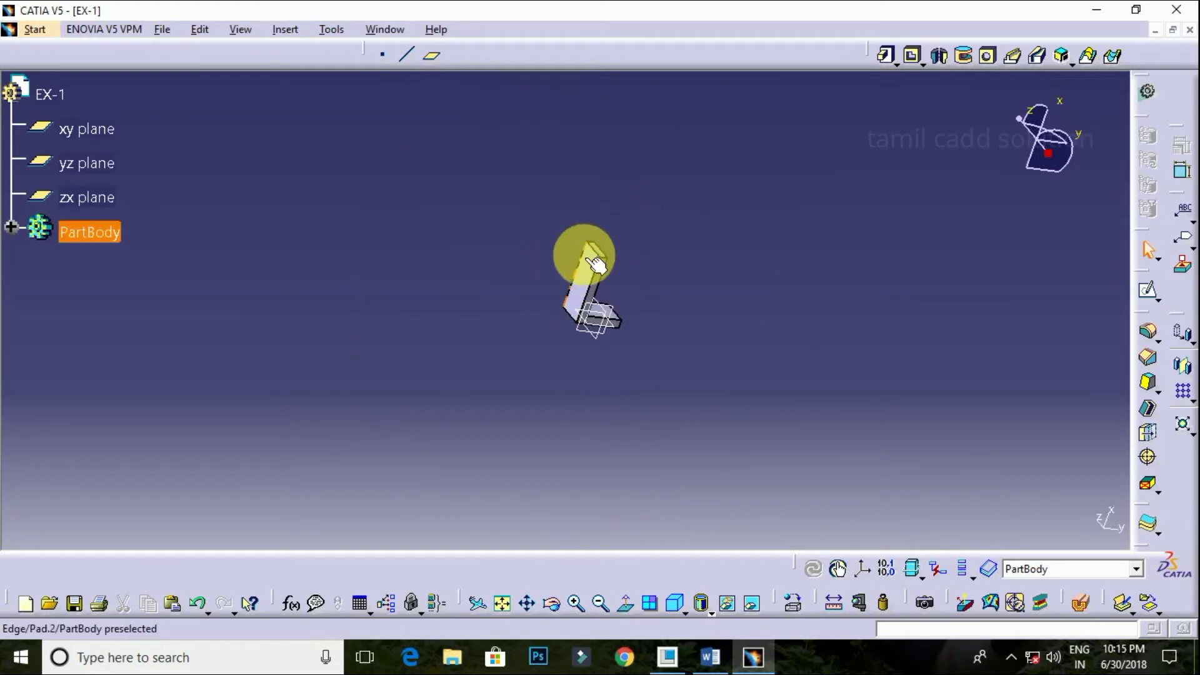
Step: Open a sketch on the upright pad's face and project its right edge
left_click(598, 269)
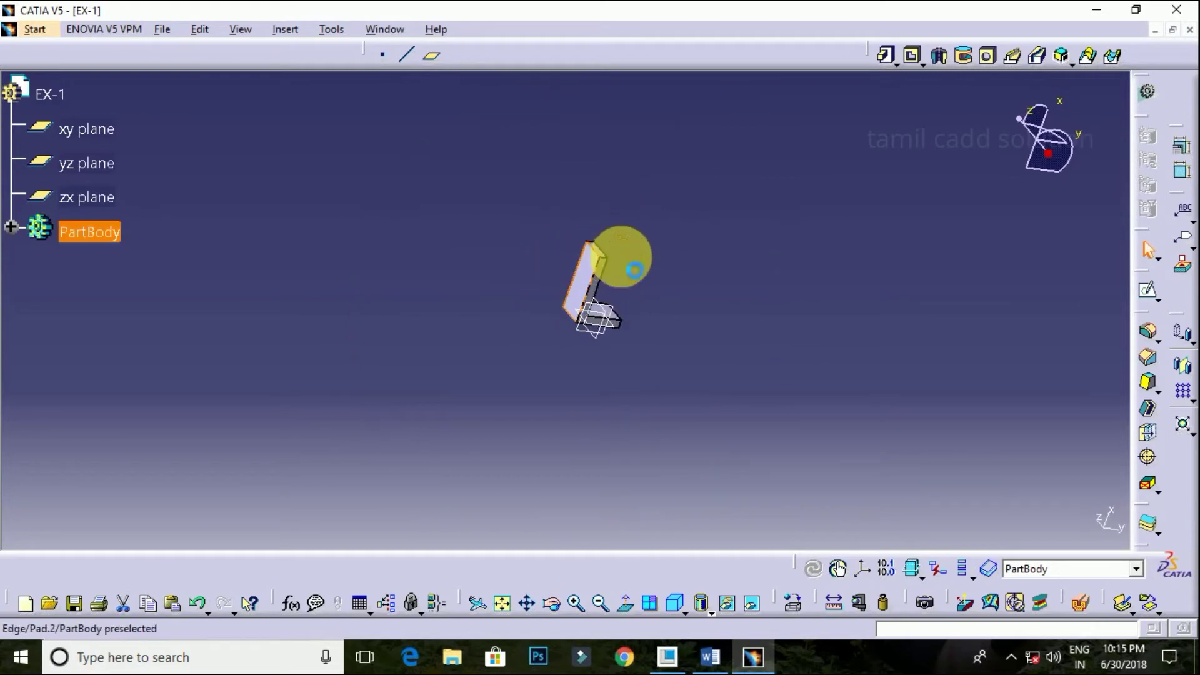
left_click(1151, 293)
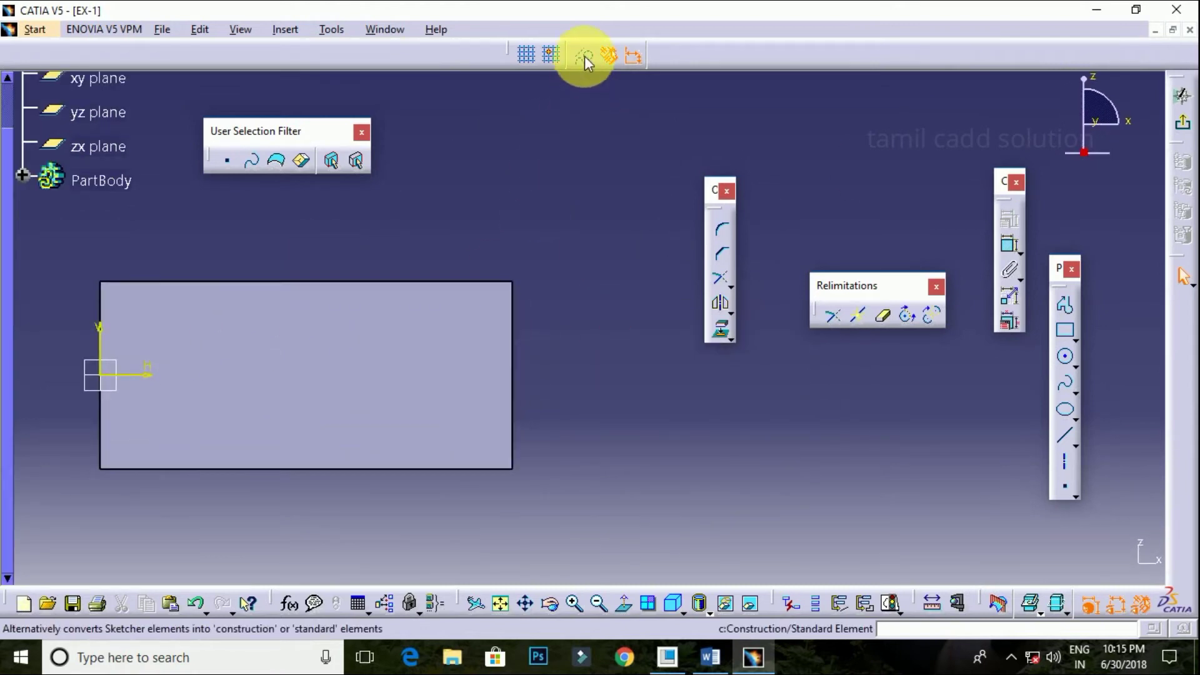
left_click(720, 329)
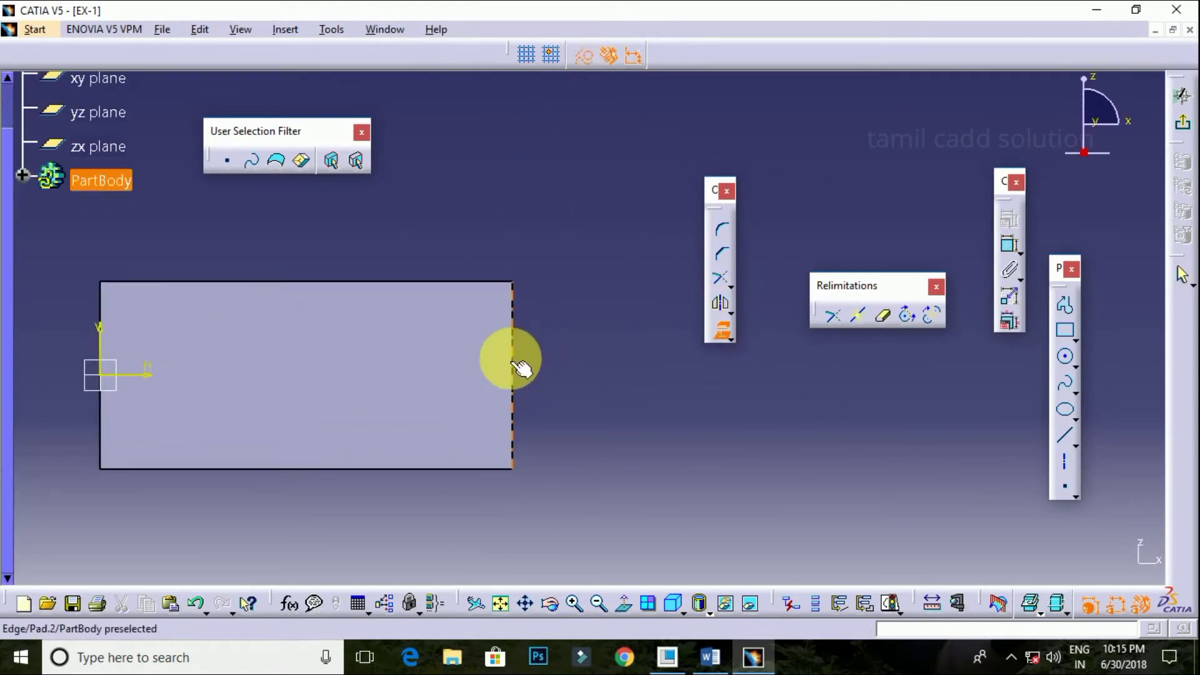
left_click(537, 365)
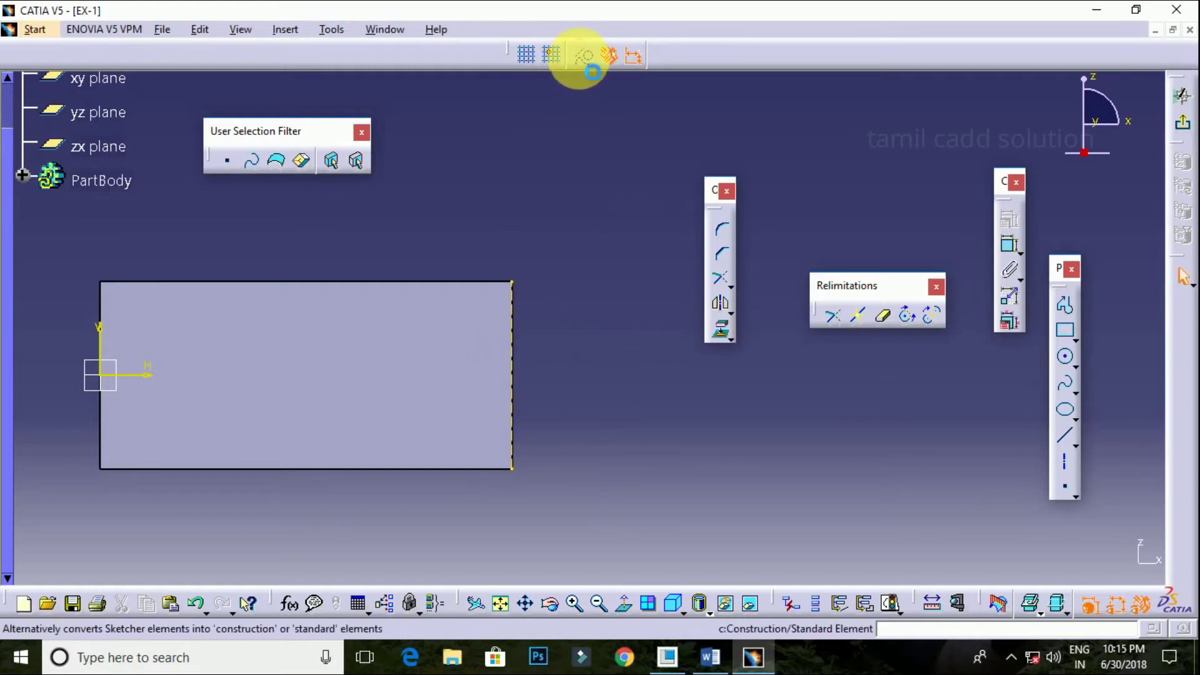
middle_click_drag(539, 306, 555, 279)
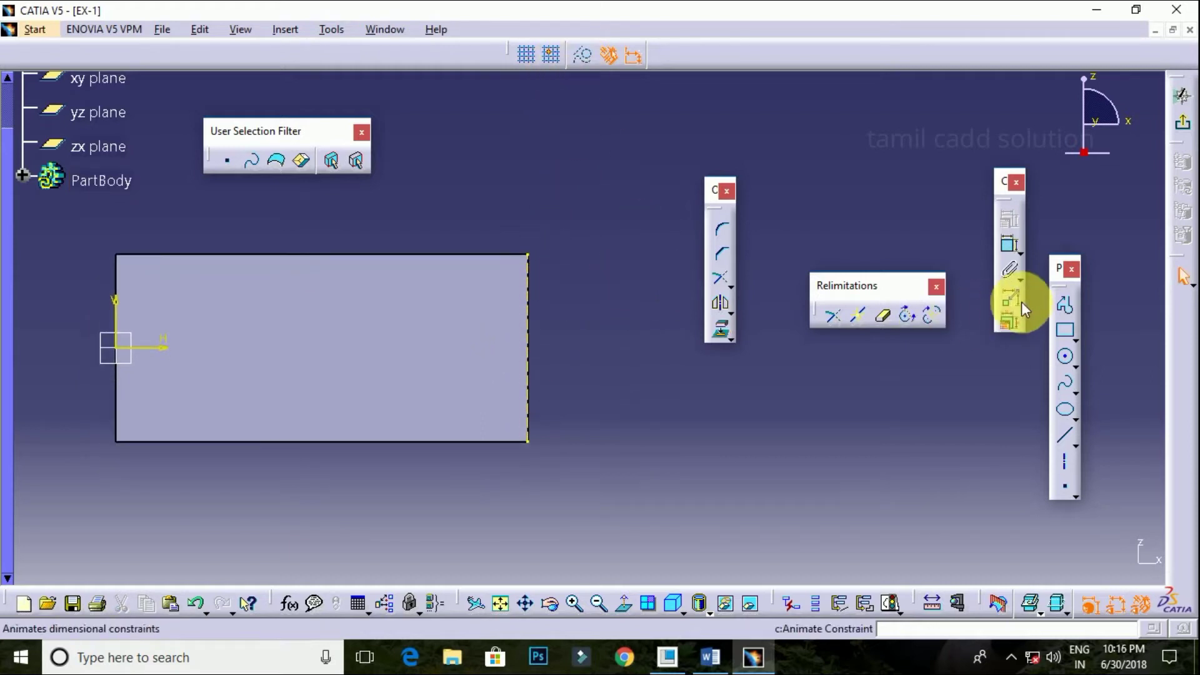
Step: Draw a rectangle from the face's top-right corner and constrain its width to 8
left_click(1066, 335)
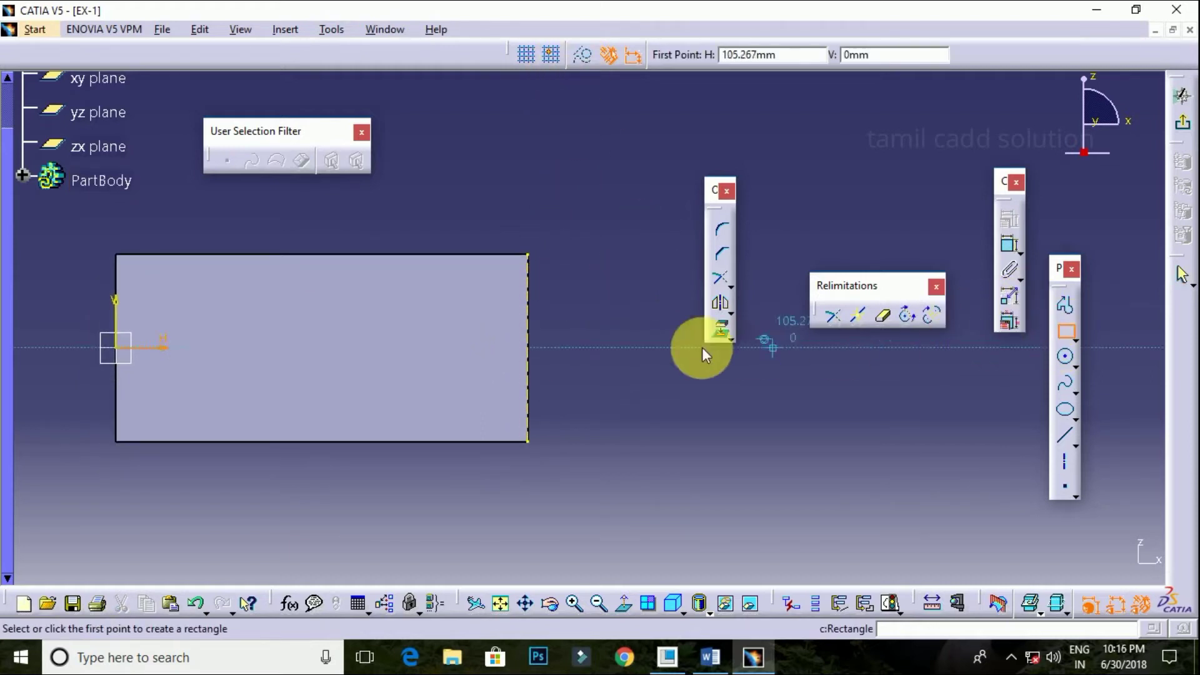
left_click(529, 257)
left_click(481, 442)
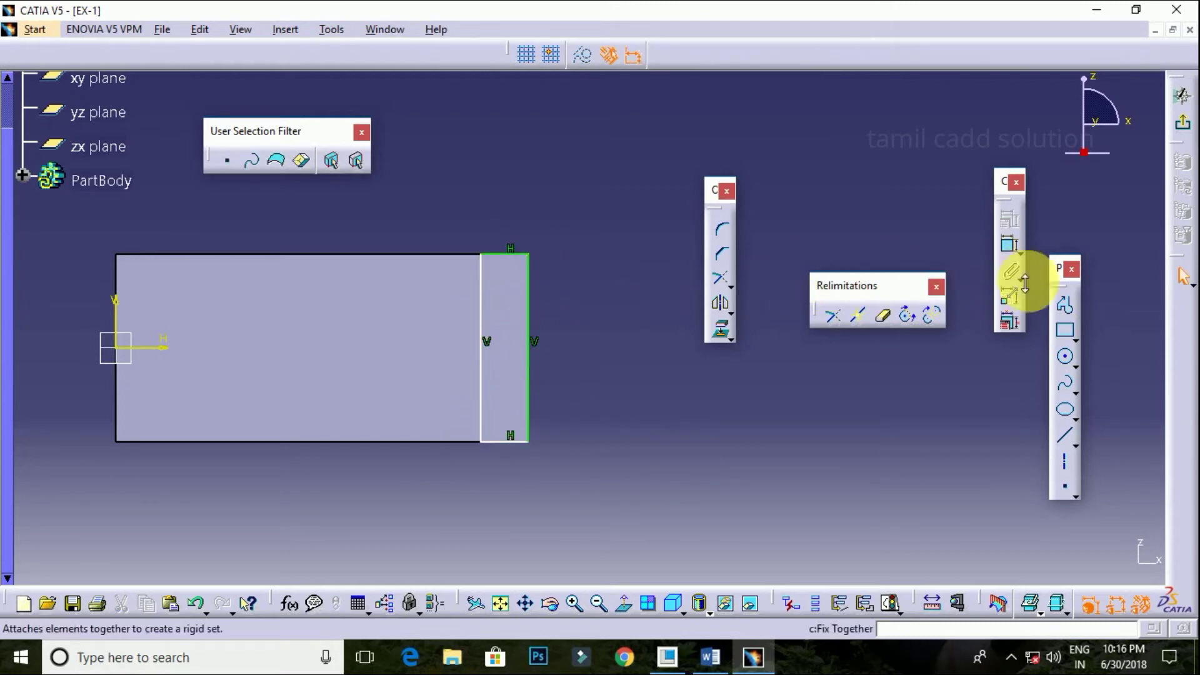
left_click(1009, 256)
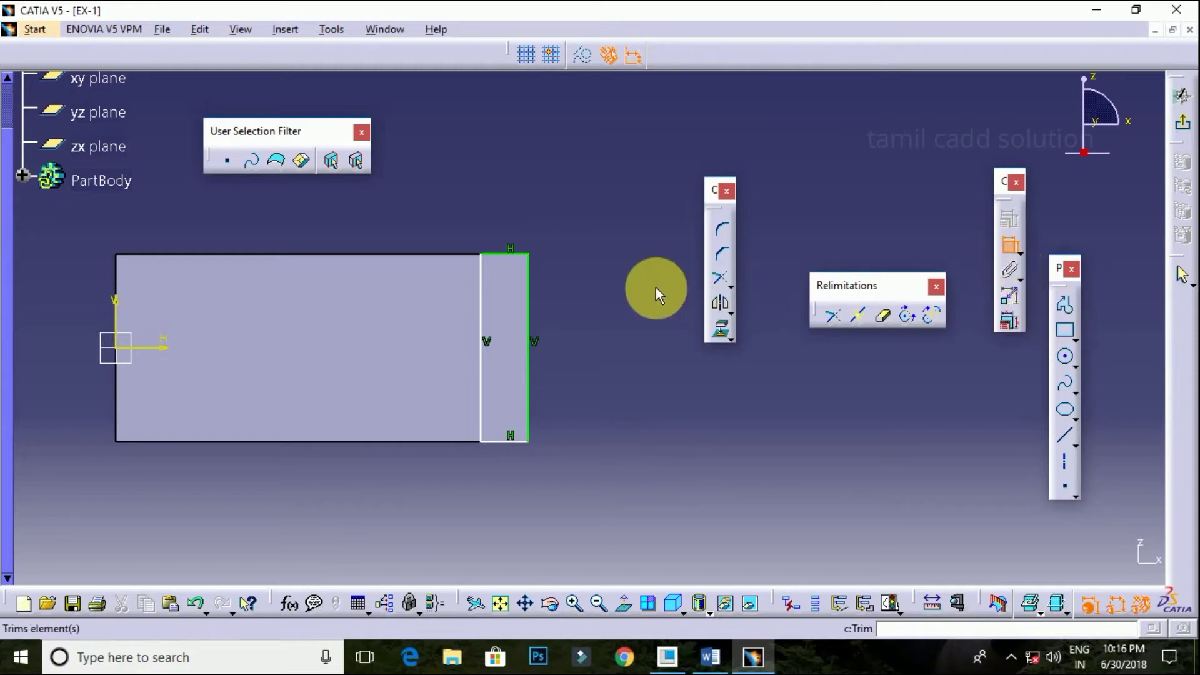
left_click(504, 255)
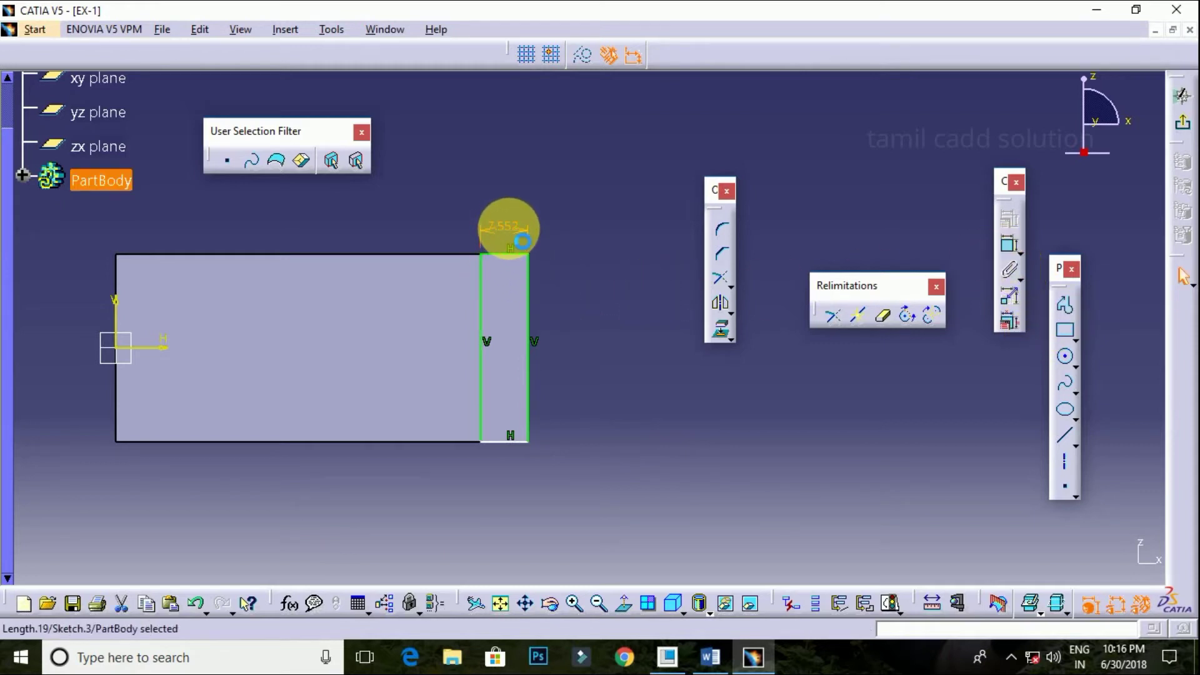
double_click(516, 236)
type("8")
key("Return")
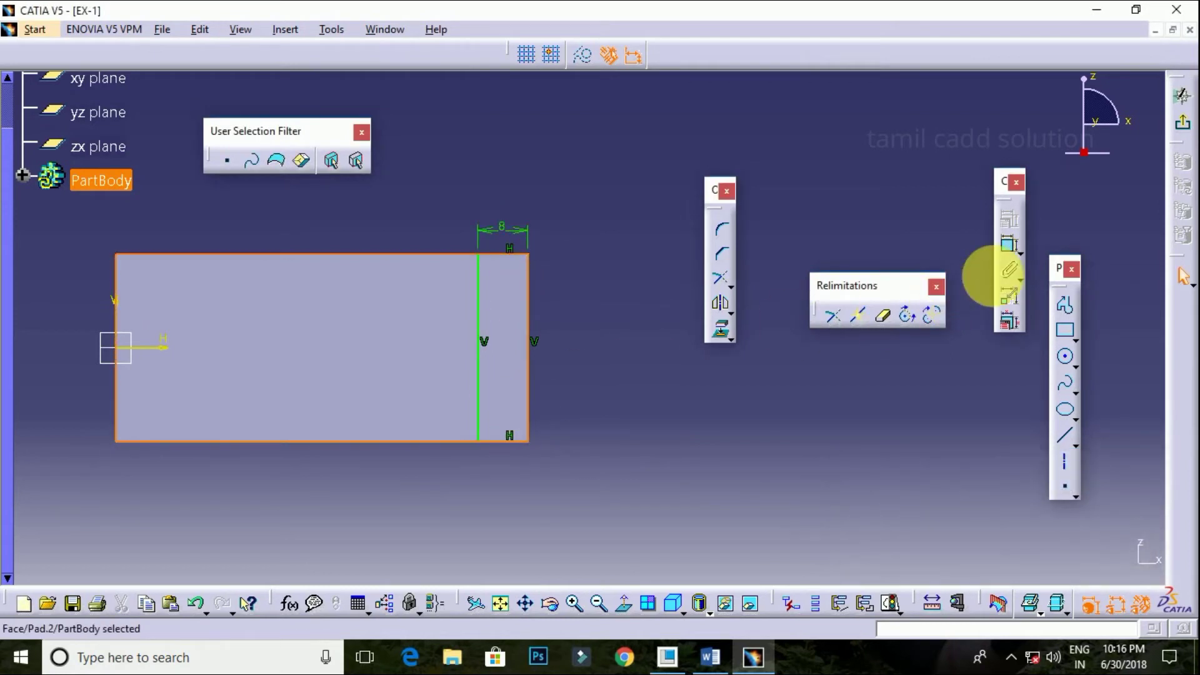
Step: Constrain the rectangle's height to 30 and exit to the 3D part
left_click(1009, 244)
left_click(529, 371)
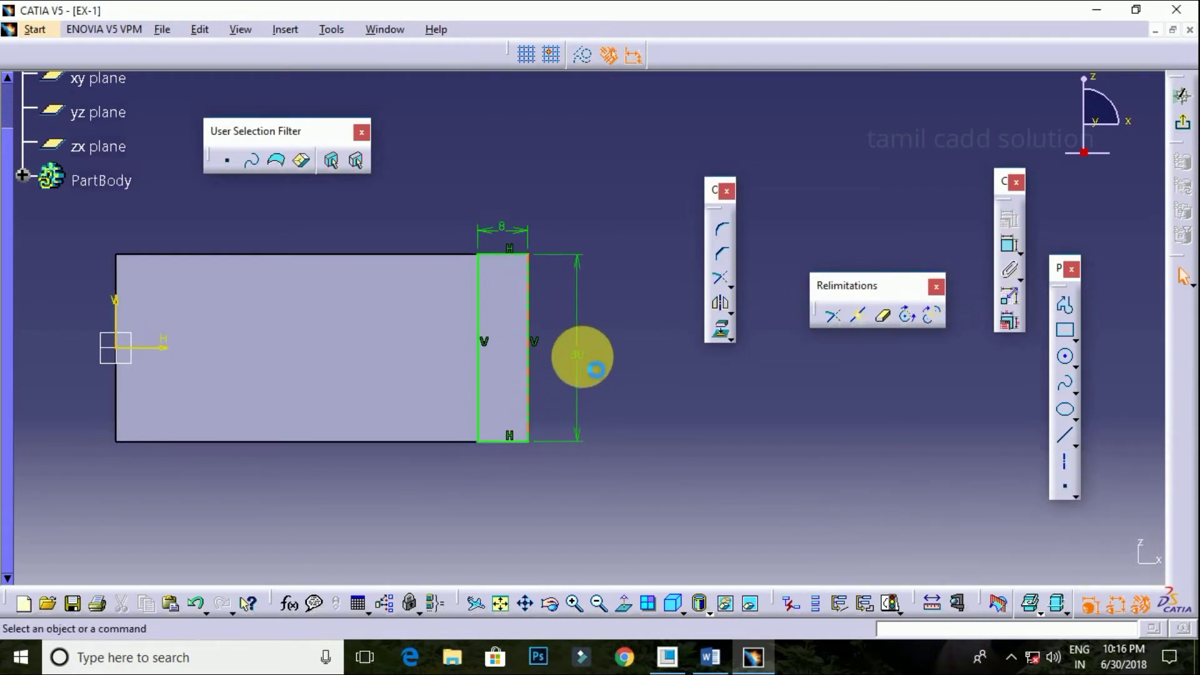
left_click(577, 353)
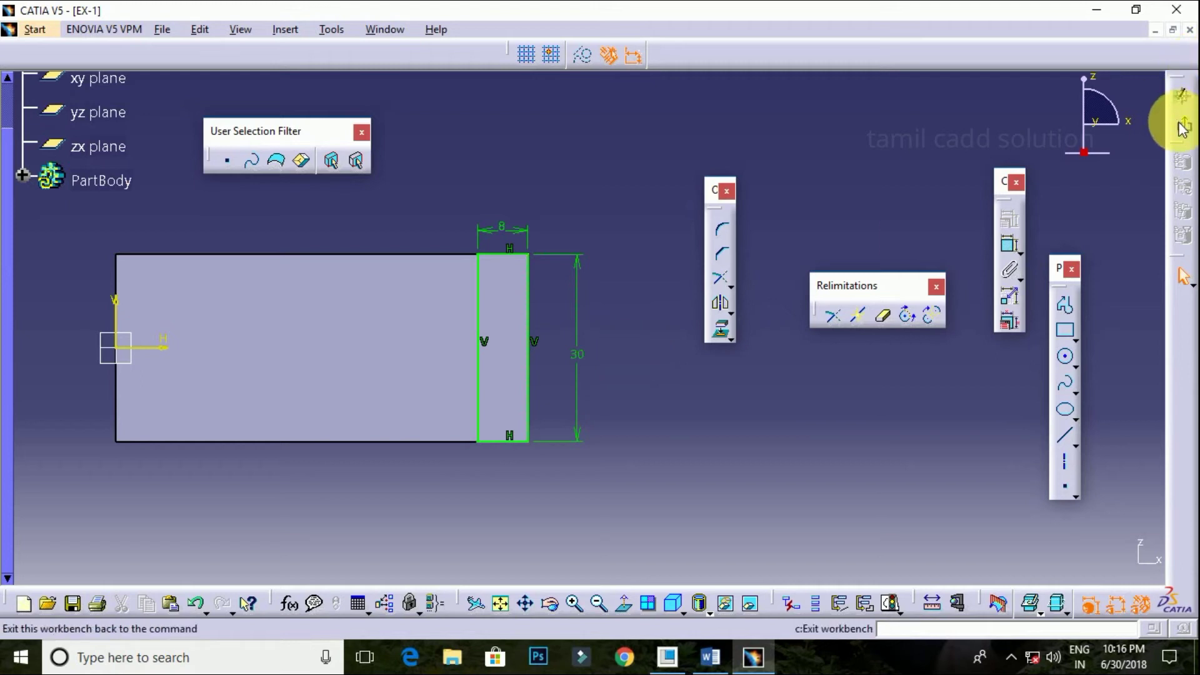
left_click(1183, 122)
middle_click_drag(656, 330, 559, 348)
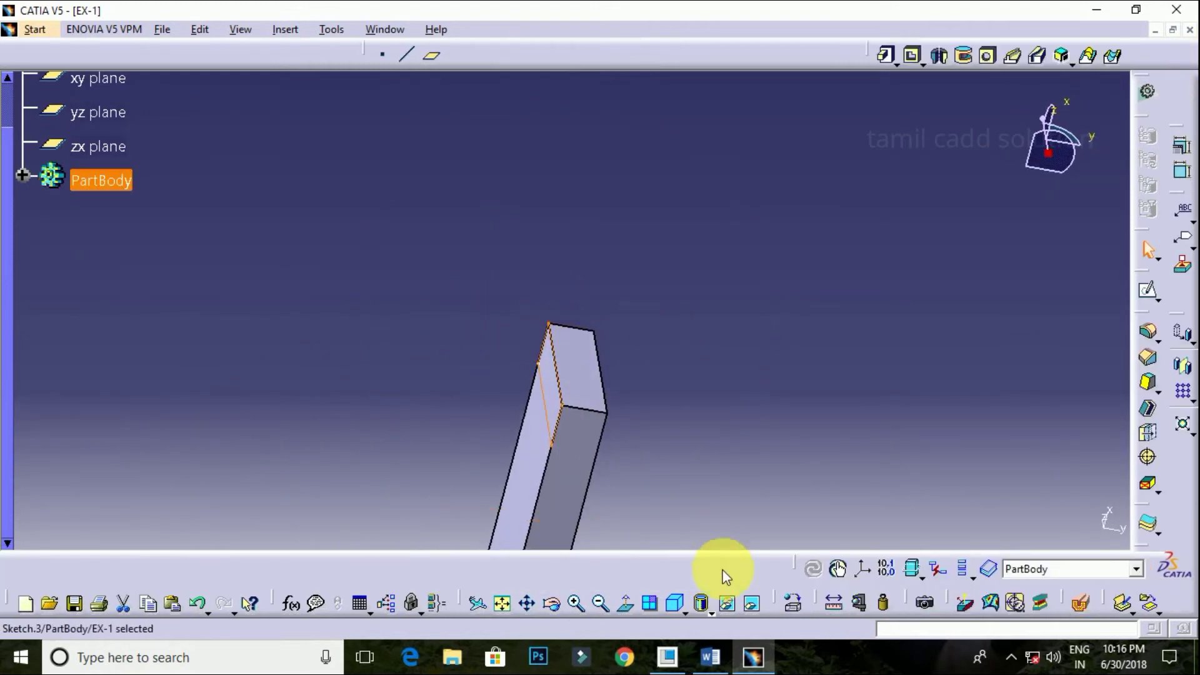
left_click(722, 664)
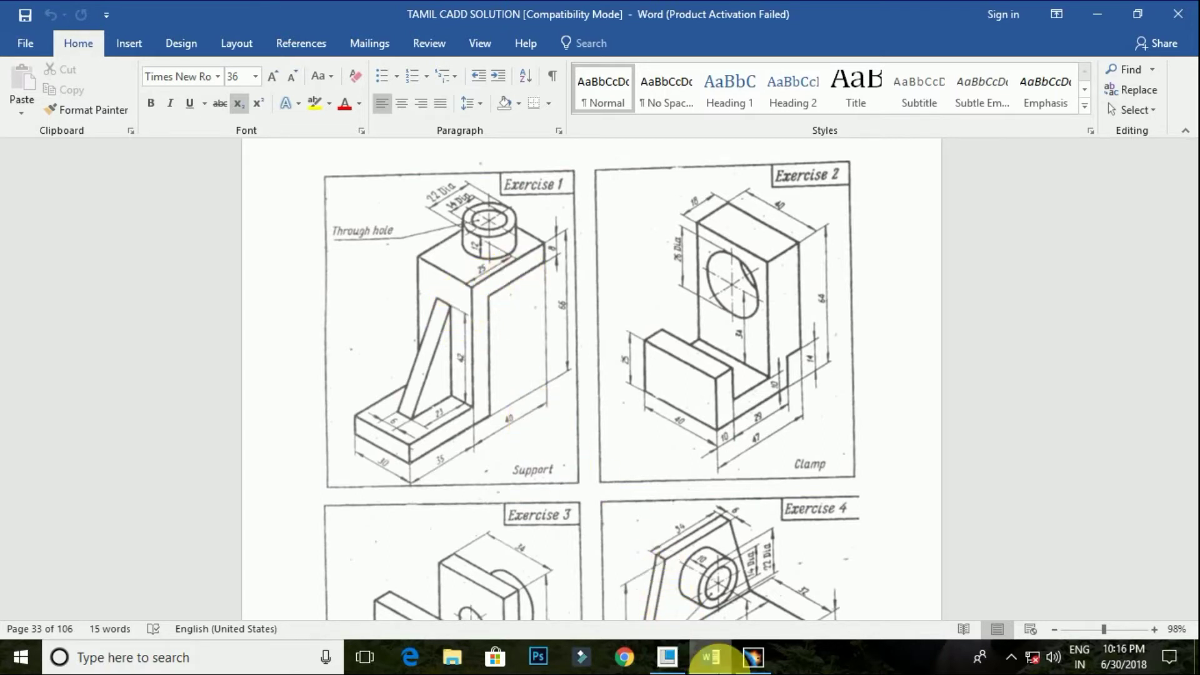
left_click(750, 656)
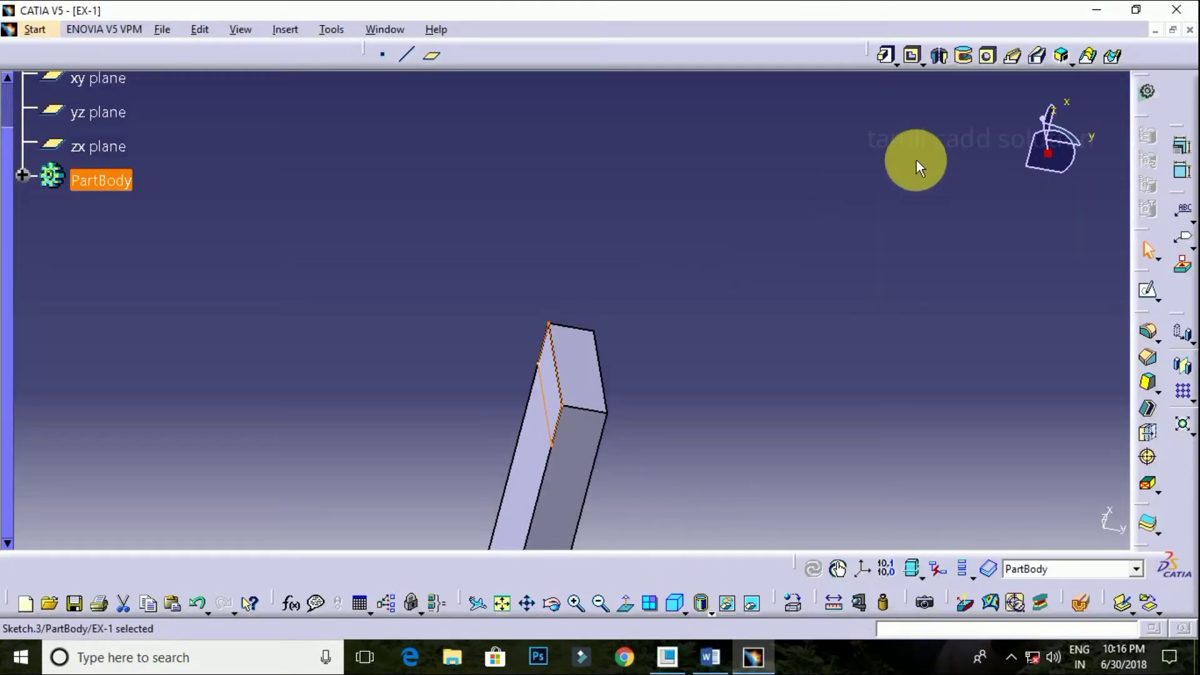
Step: Pad Sketch.3 with length 40-8 to form the top plate, then select its upper face
left_click(889, 65)
left_click(782, 178)
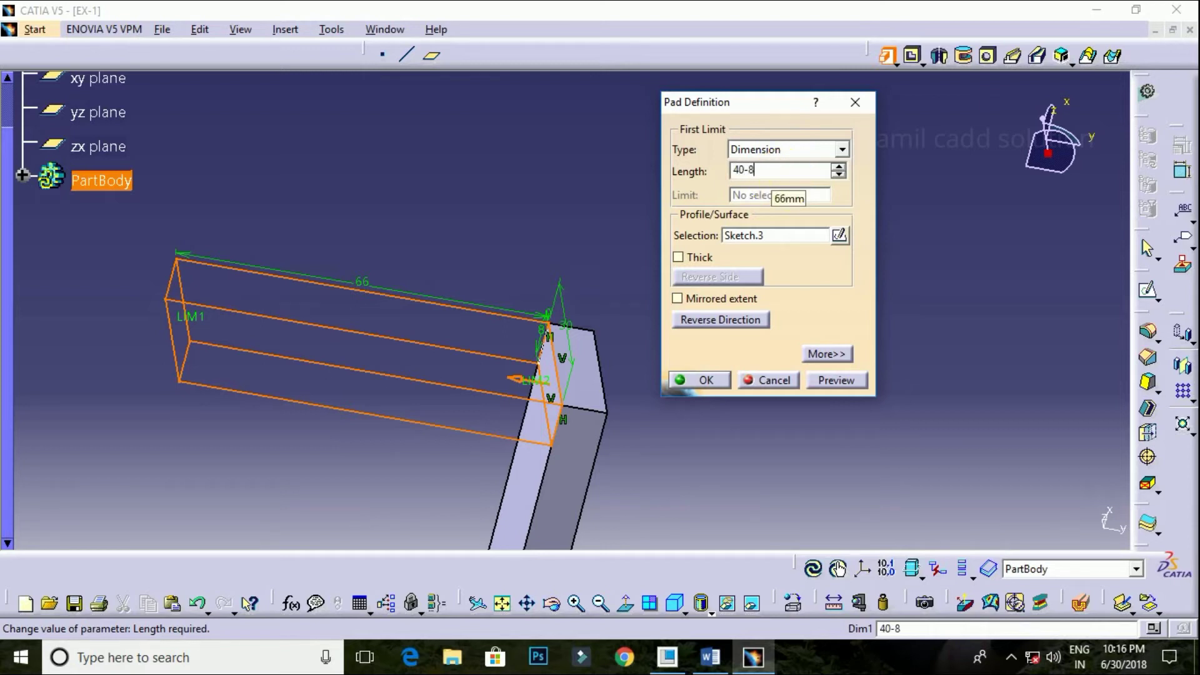
key("Return")
mouse_move(764, 177)
middle_mouse_down()
mouse_move(436, 358)
mouse_move(565, 341)
middle_mouse_up()
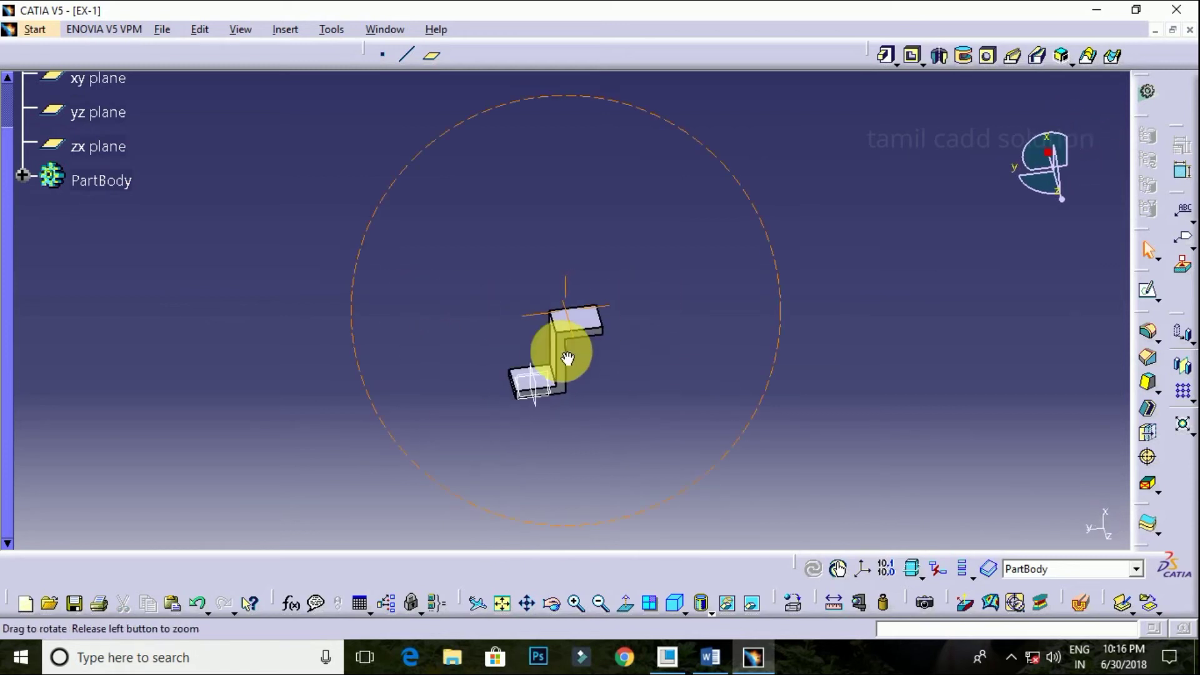
left_click(579, 318)
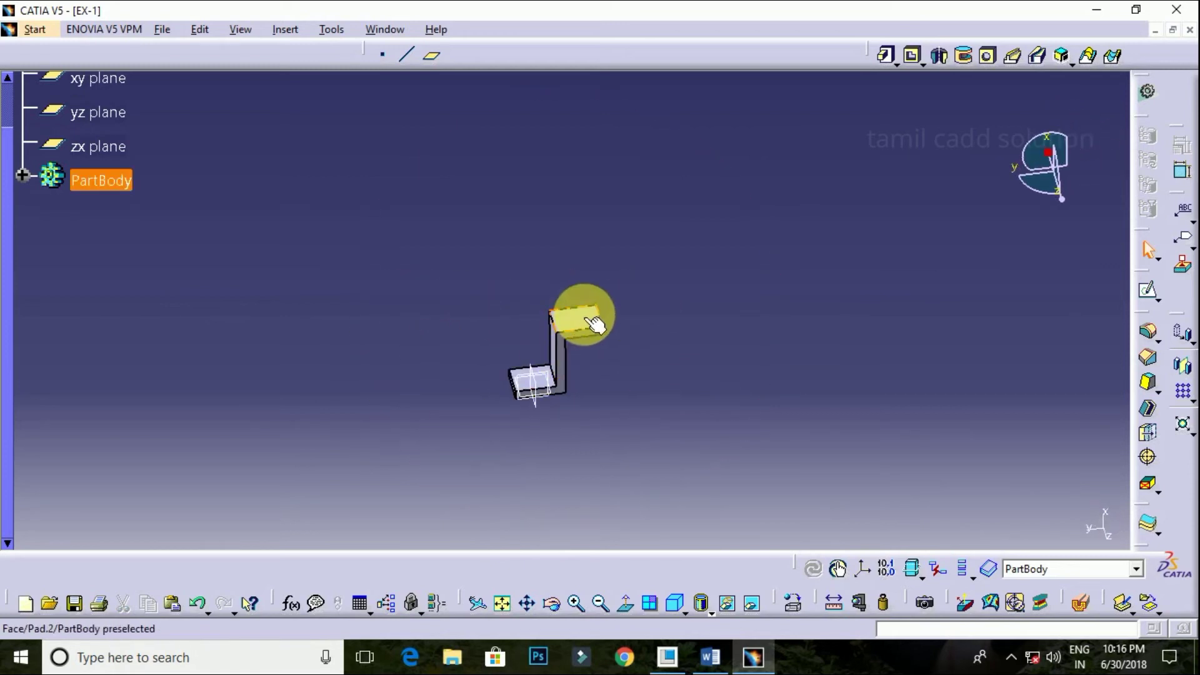
Step: On the top plate's face, draw two concentric circles in the left portion
left_click(1150, 293)
mouse_move(590, 343)
middle_mouse_down()
mouse_move(670, 227)
mouse_move(528, 326)
mouse_move(702, 236)
middle_mouse_up()
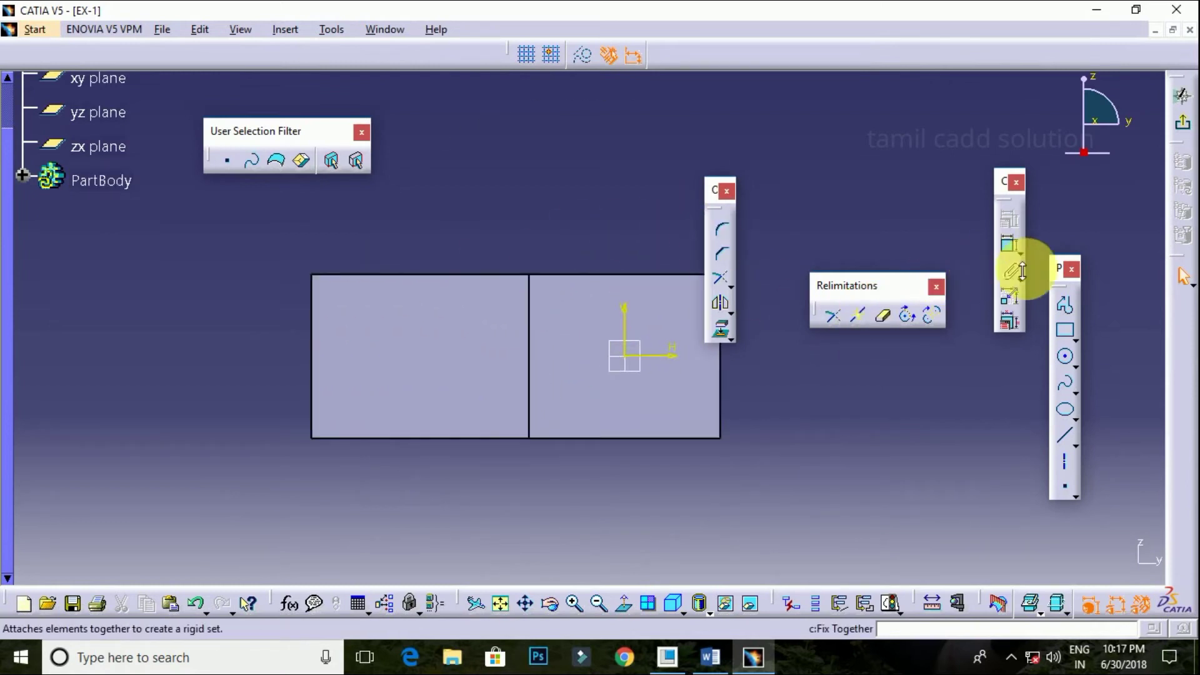
left_click(1074, 362)
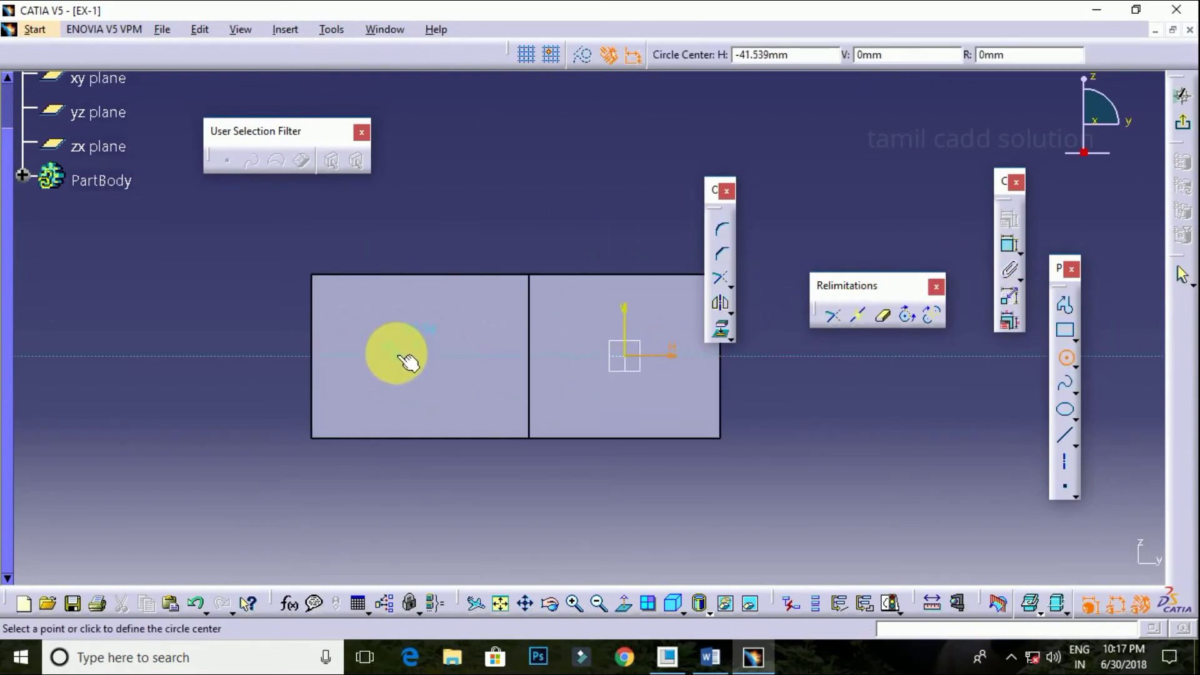
left_click(395, 348)
left_click(427, 372)
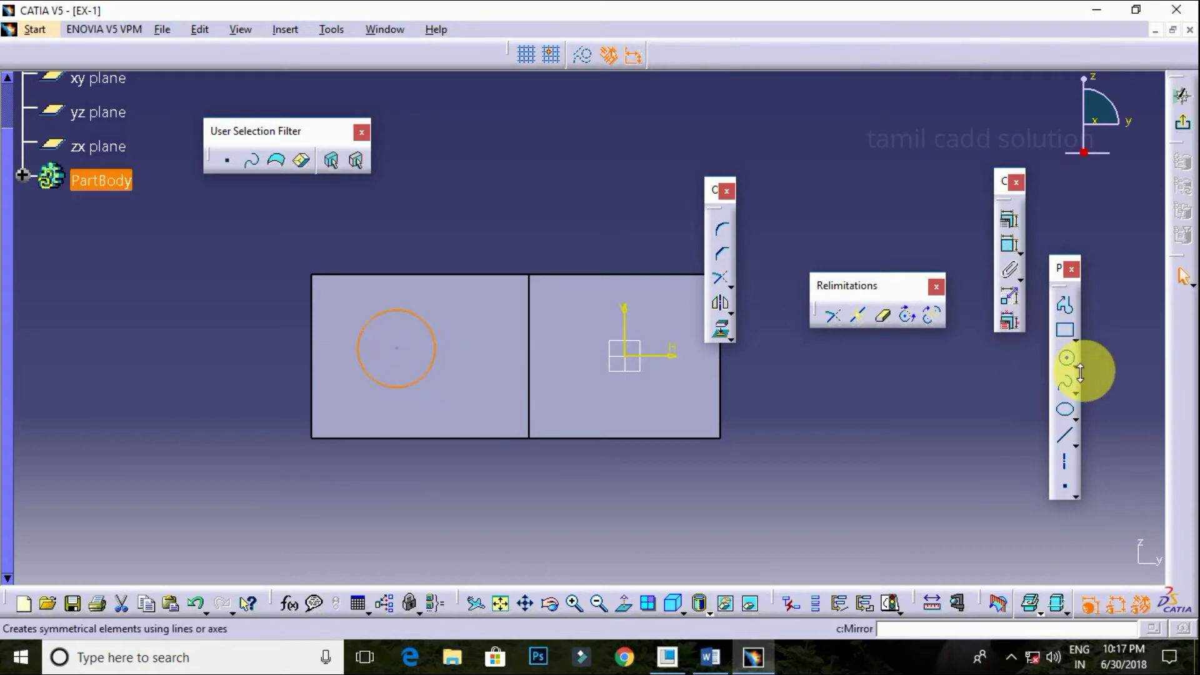
left_click(1070, 361)
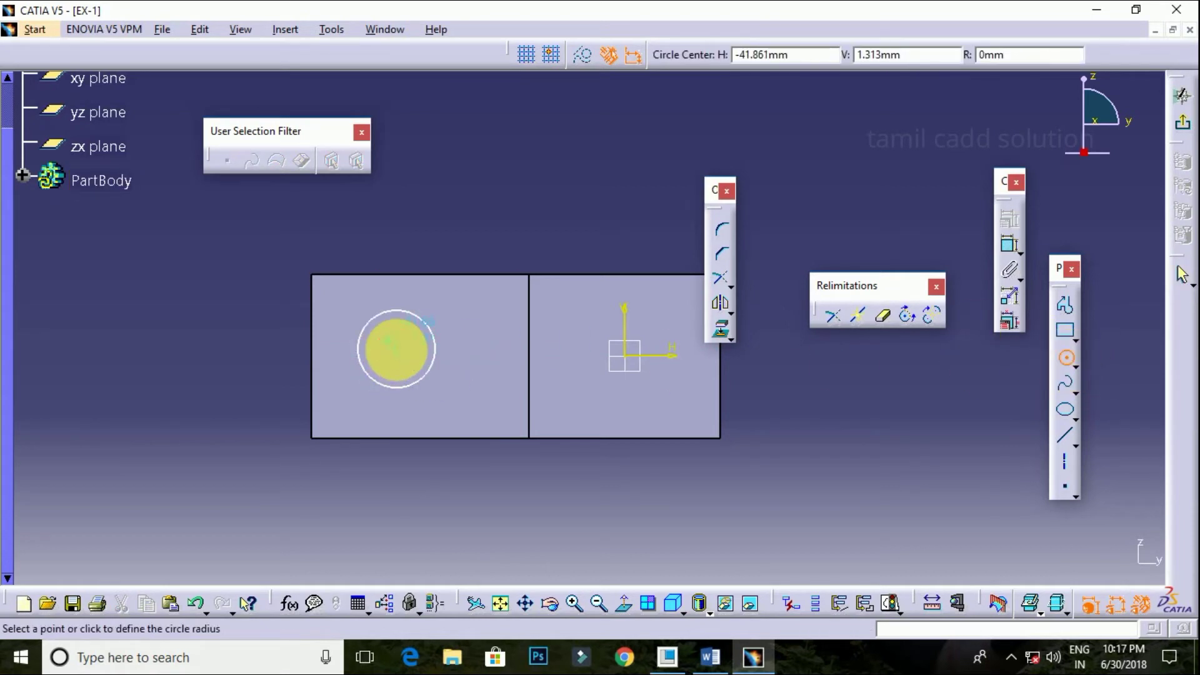
left_click(403, 369)
left_click(504, 201)
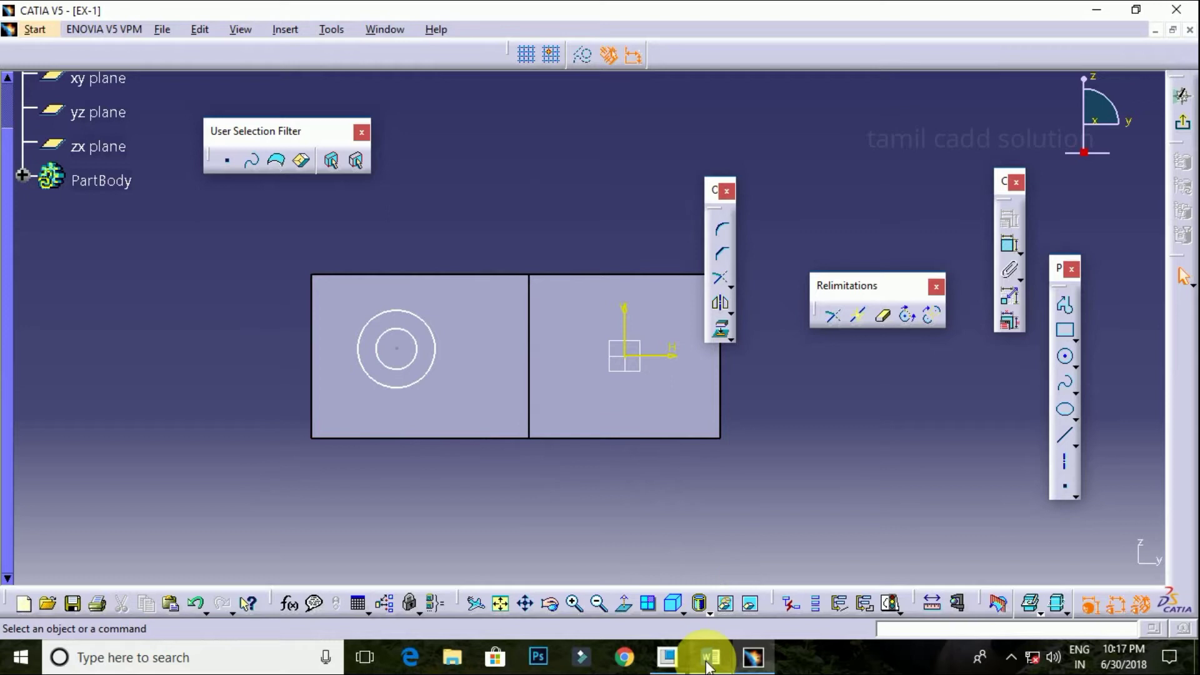
left_click(708, 664)
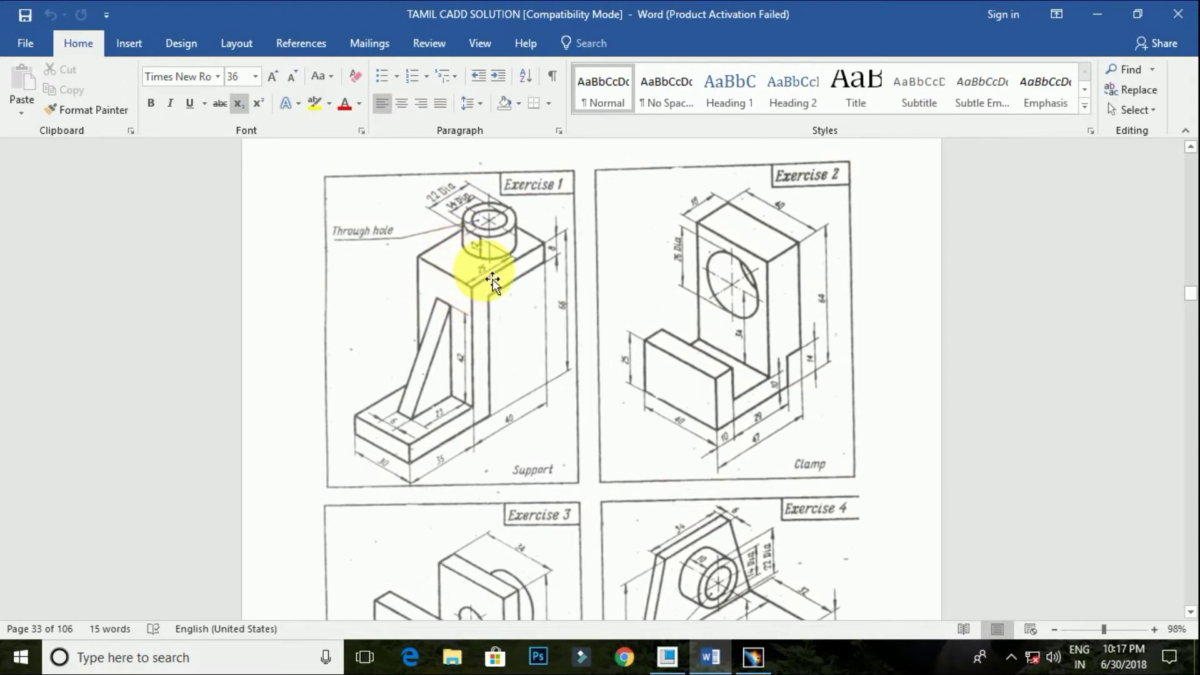
Step: Recheck the 22 and 14 Dia boss callouts, then minimize Word
left_click(1101, 9)
Step: Add a 14.16 diameter dimension to the circle
left_click(1011, 242)
left_click(414, 316)
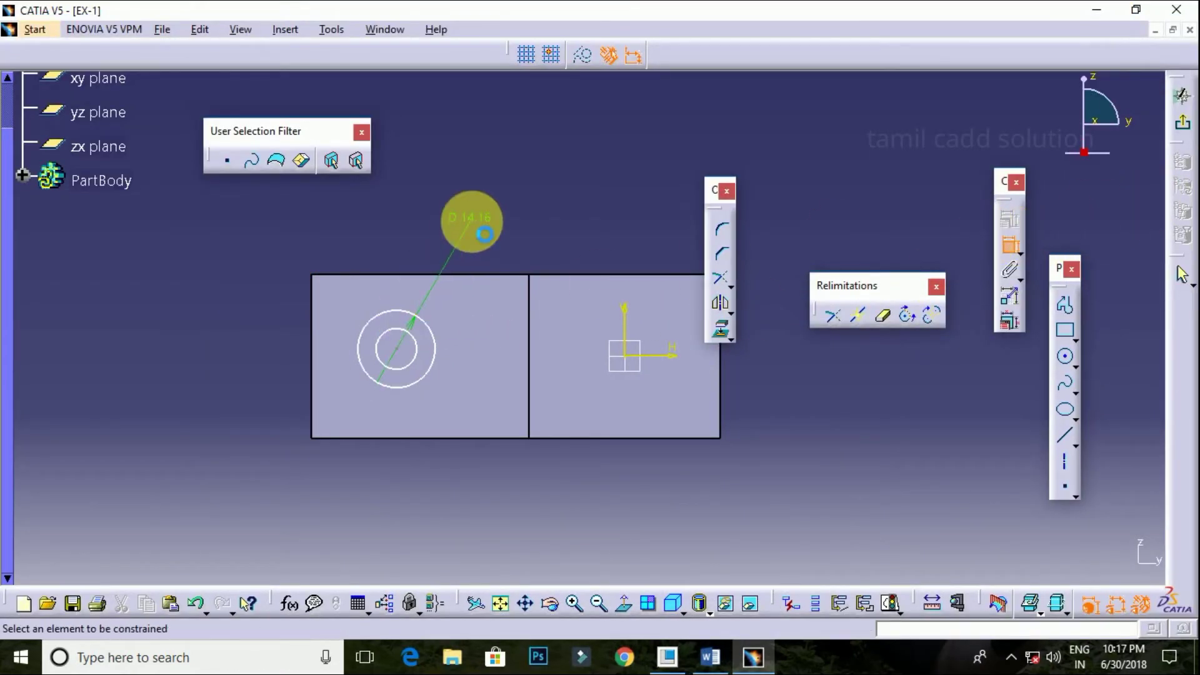
double_click(486, 229)
type("14")
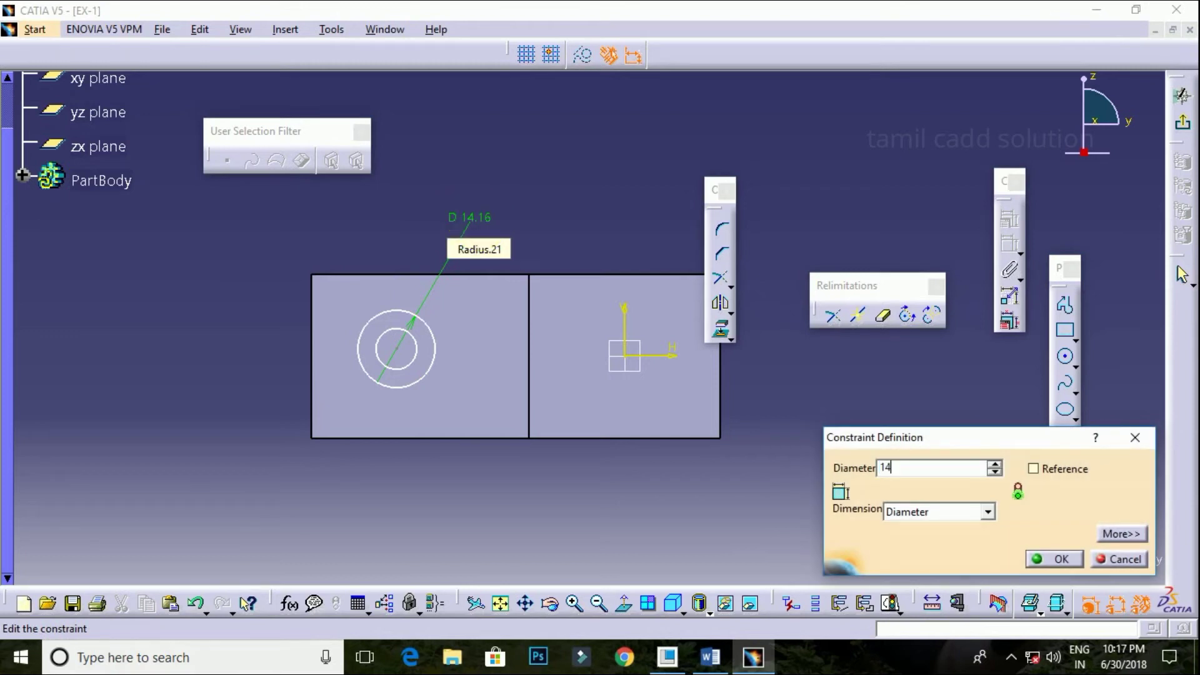
key("Return")
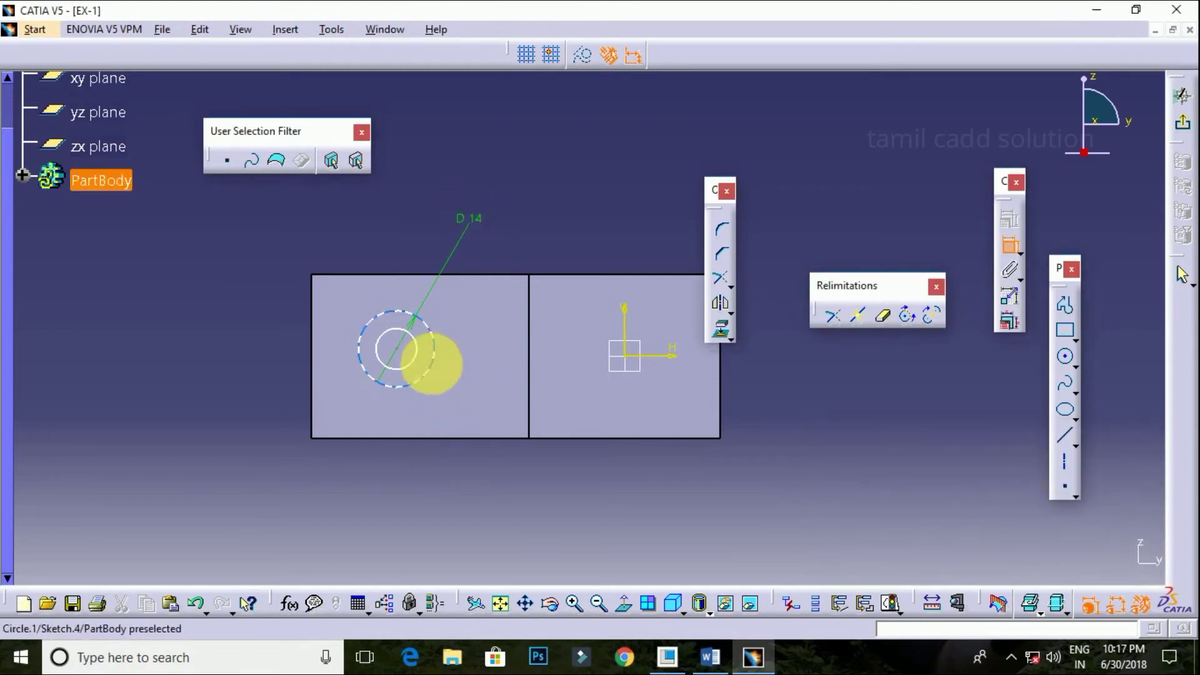
left_click(430, 326)
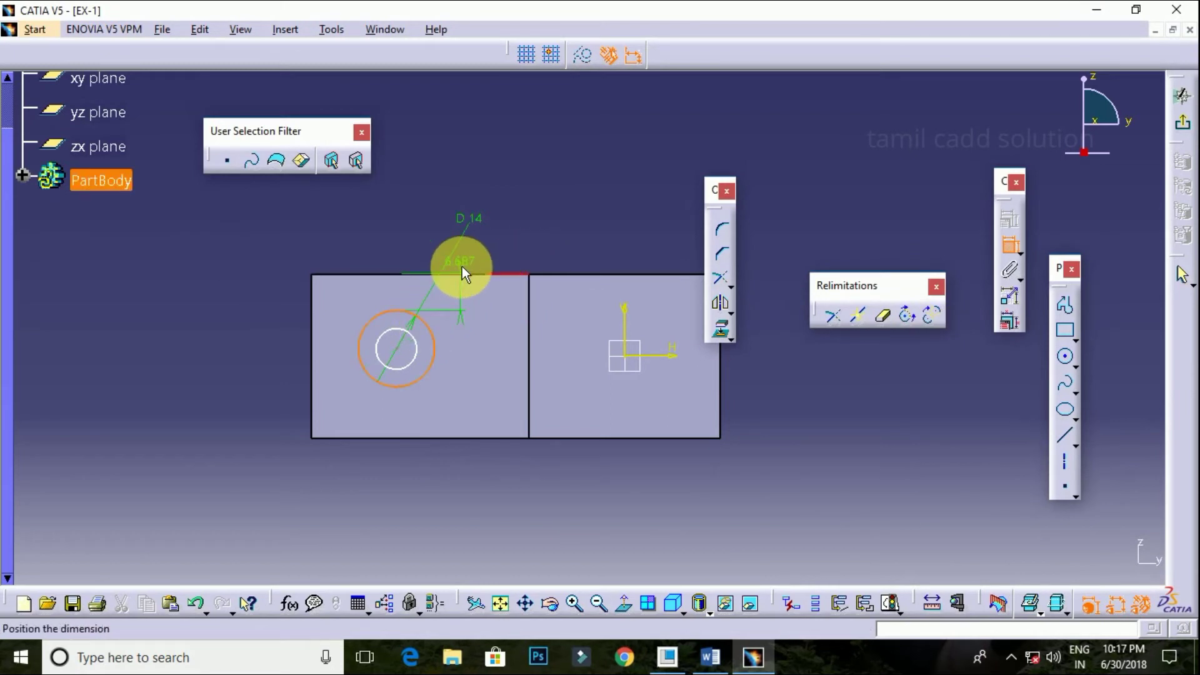
left_click(463, 267)
Step: Add another diameter dimension, leaving the circle at 14.16
left_click(1009, 244)
left_click(438, 335)
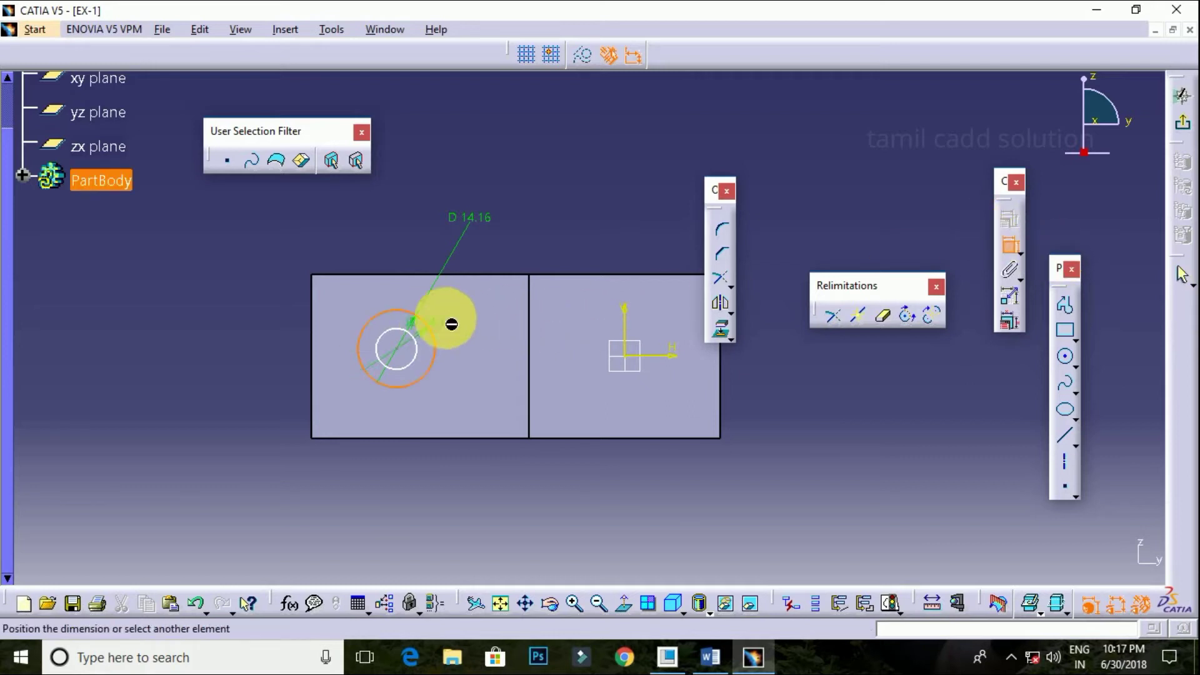
double_click(551, 234)
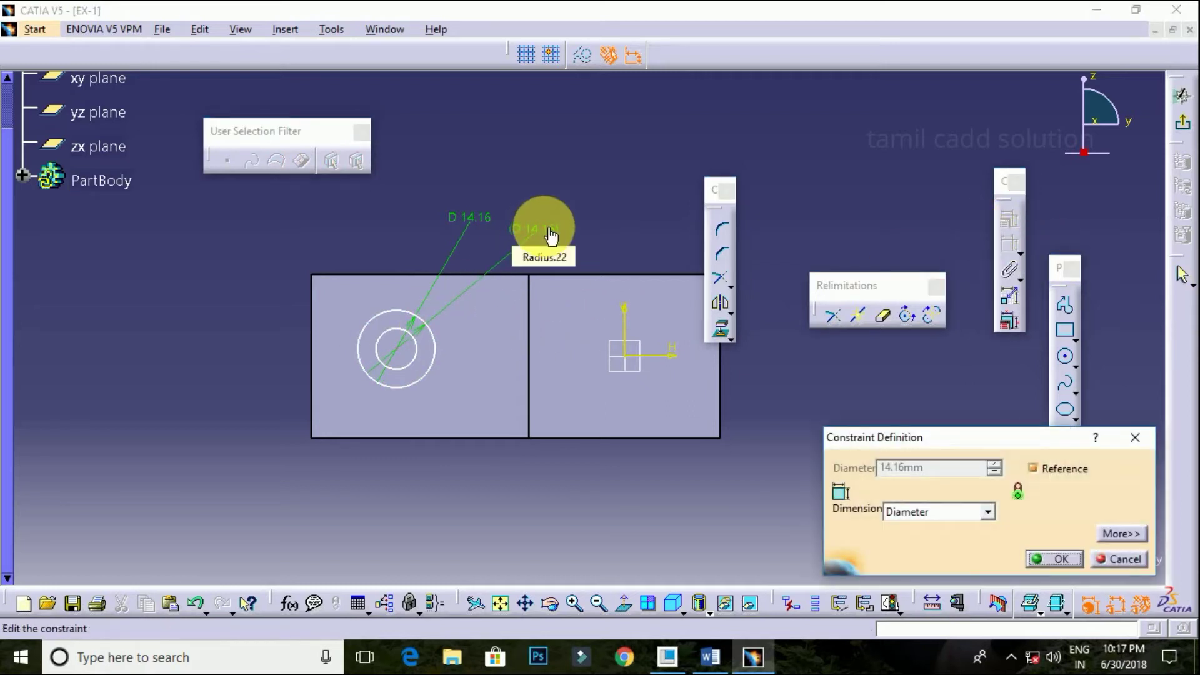
key("Return")
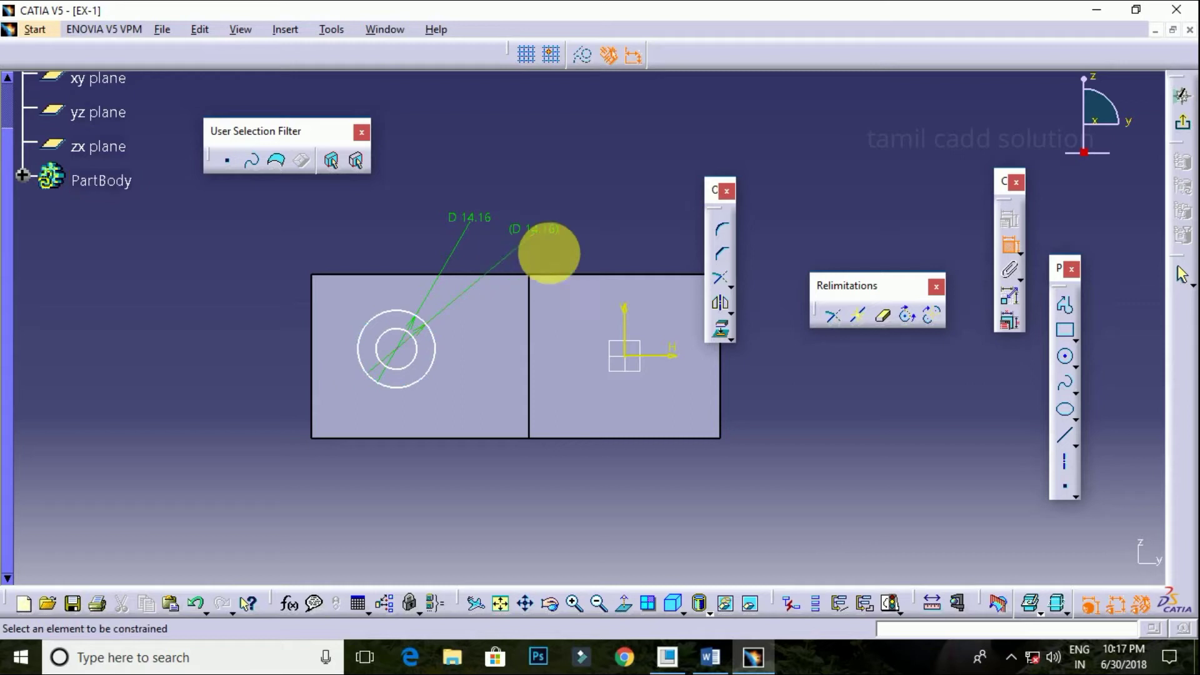
left_click(445, 354)
left_click(604, 243)
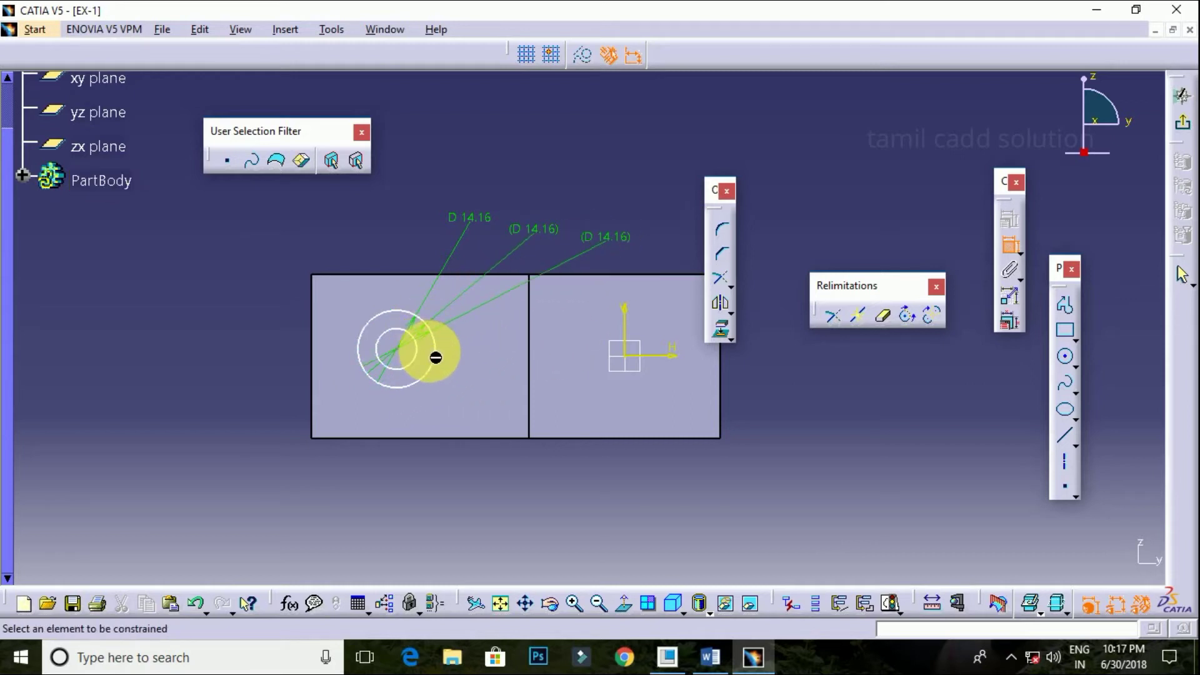
Step: Dimension the other circle and set its diameter to 22
left_click(427, 358)
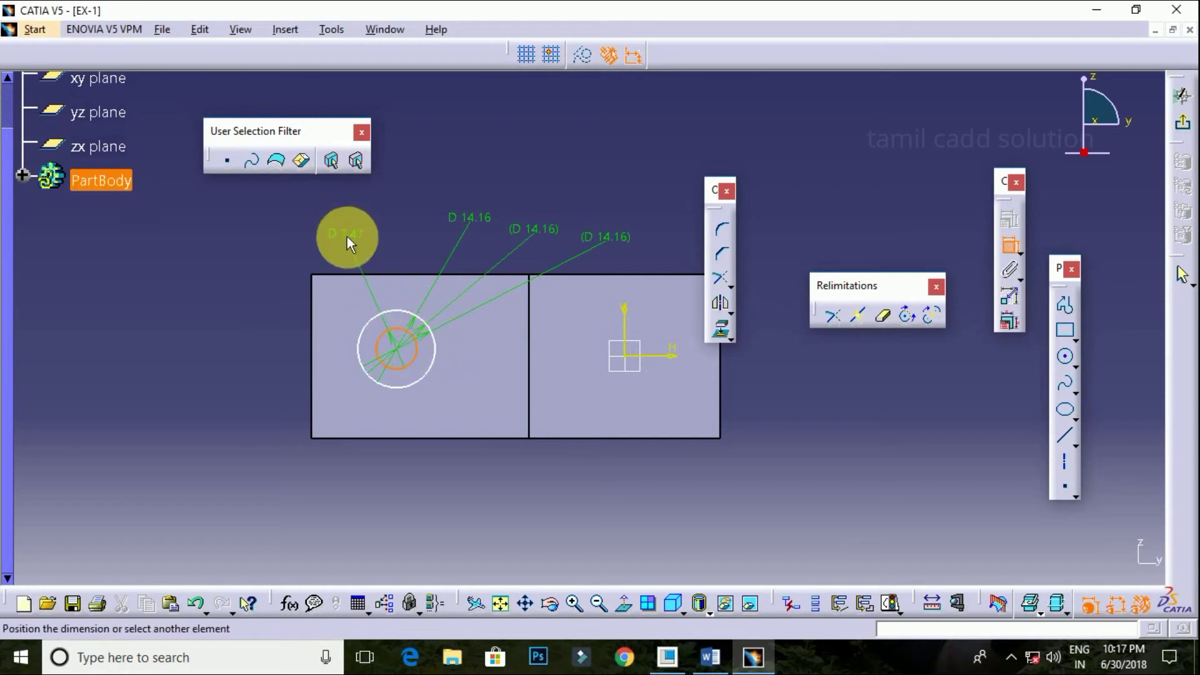
left_click(350, 234)
double_click(365, 234)
type("22")
key("Return")
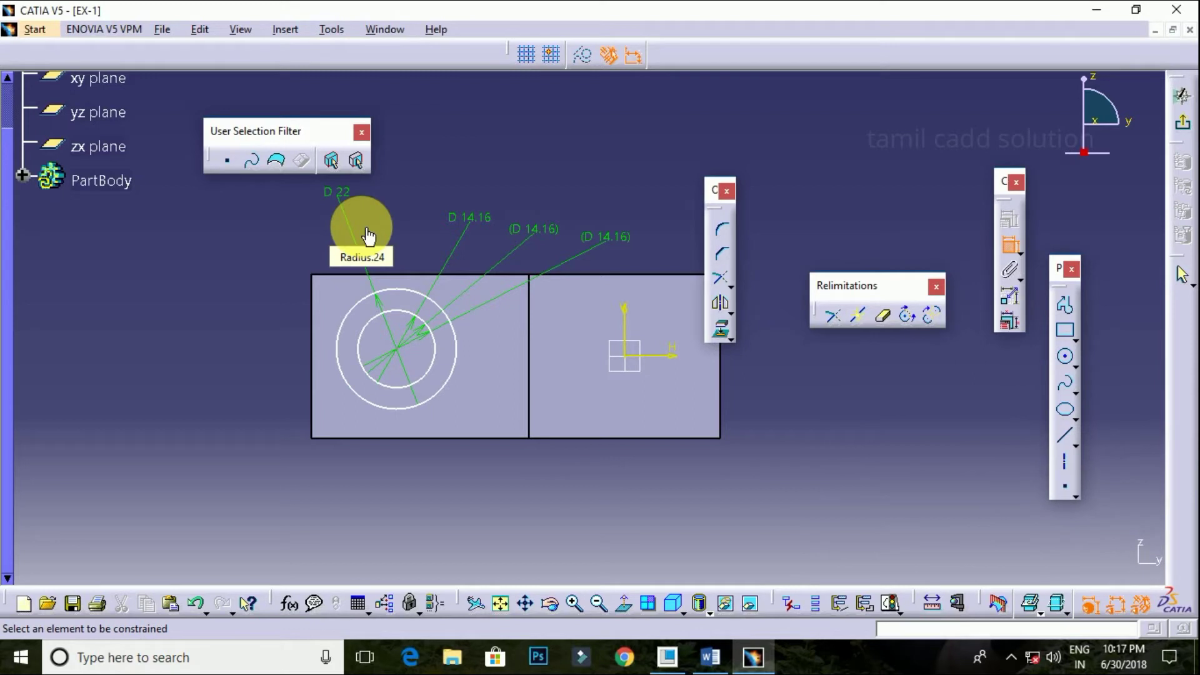
Step: Delete the redundant D 14.16 diameter dimension
double_click(485, 221)
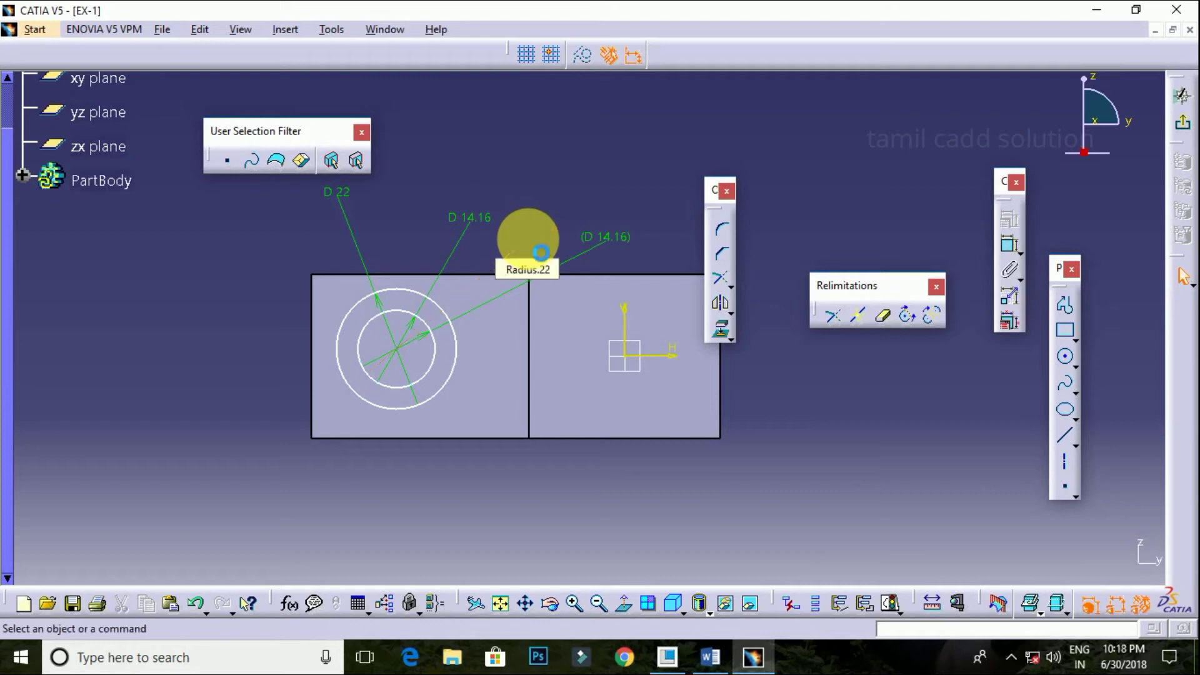
left_click(583, 257)
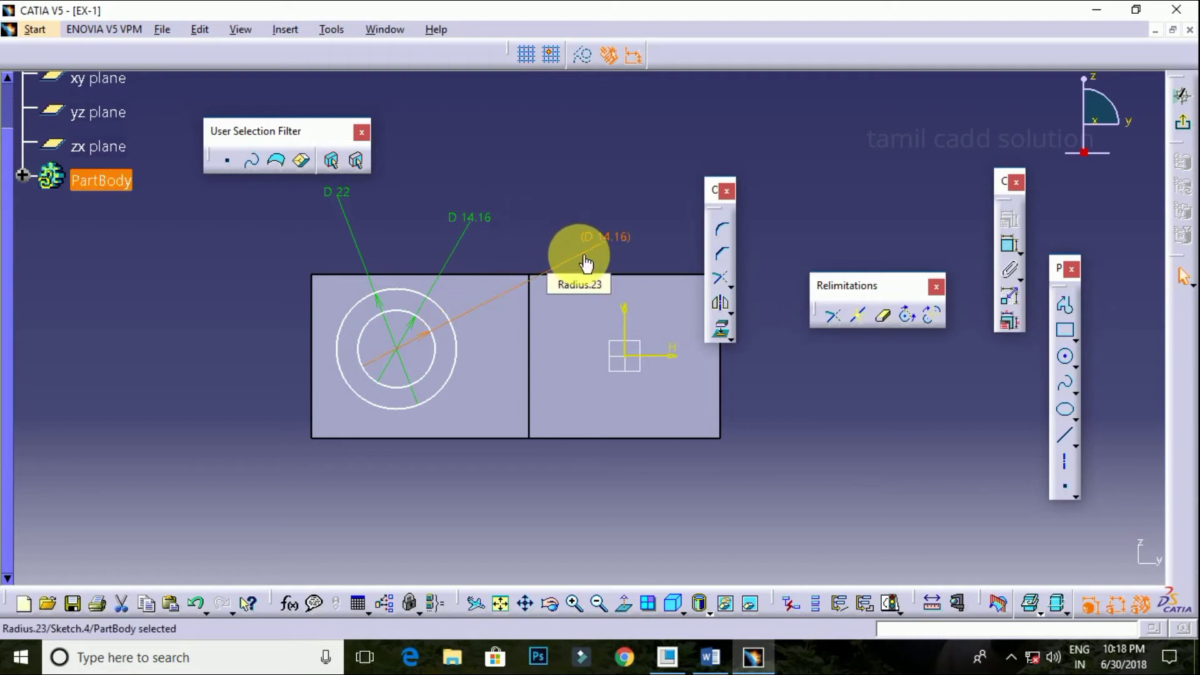
key("Delete")
left_click(1010, 250)
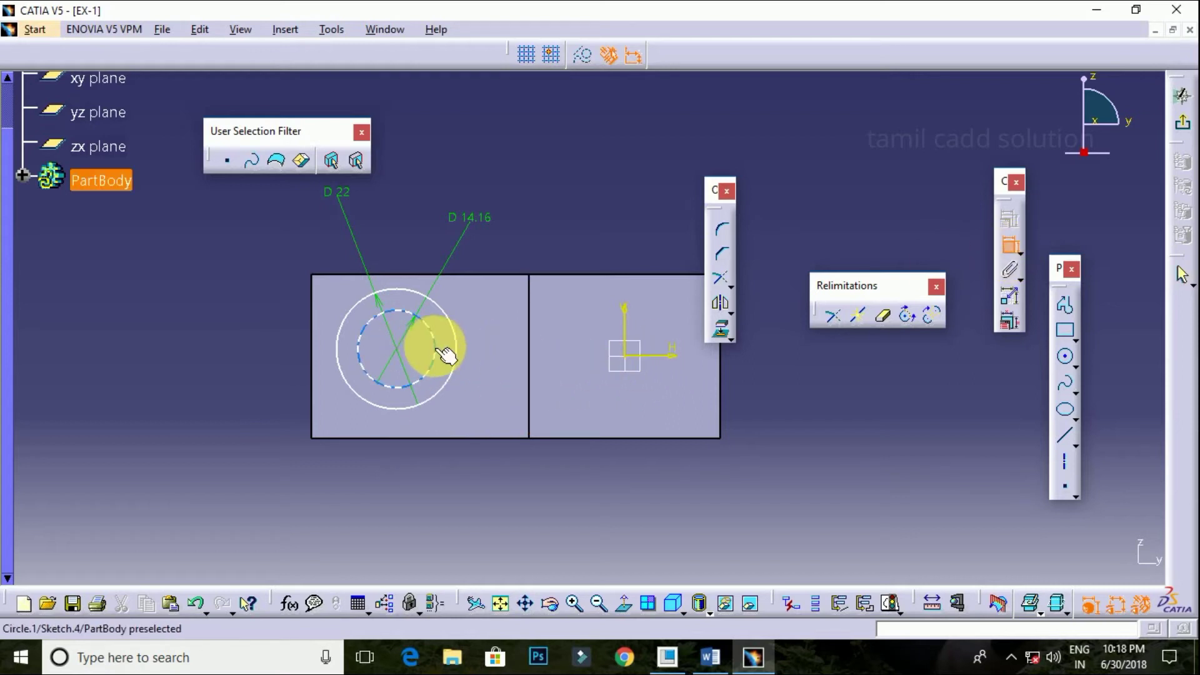
Step: Dimension the circles' centre from the origin (41.861) and the vertical edge (24.361)
left_click(396, 349)
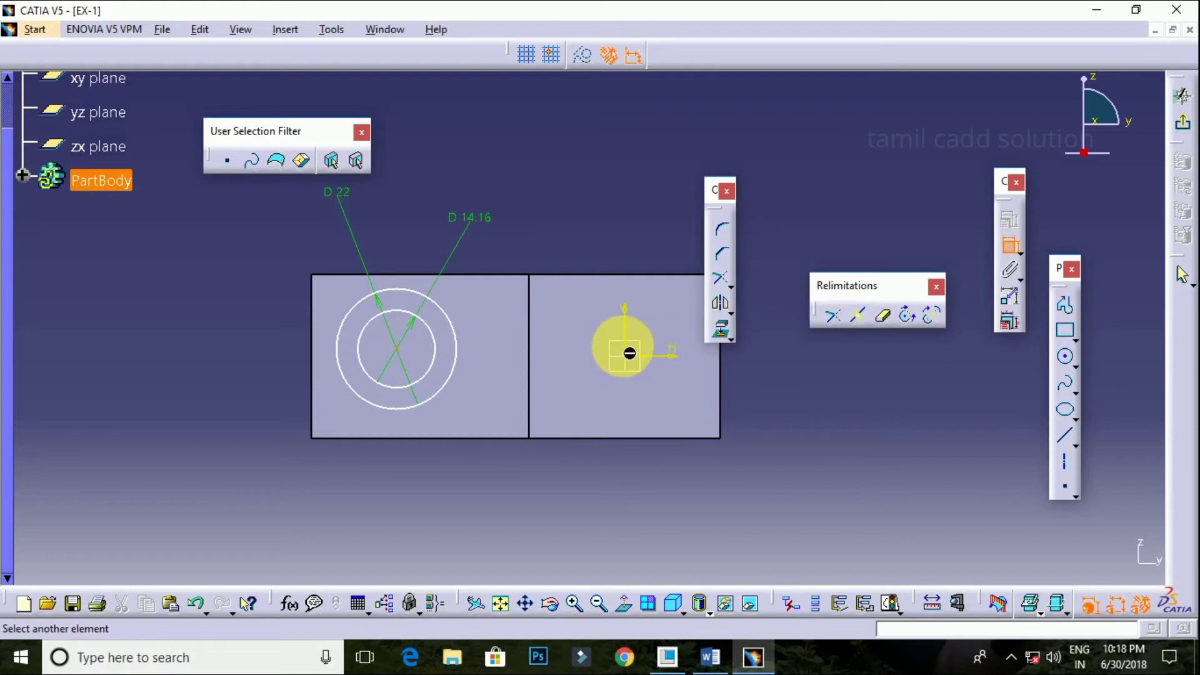
left_click(628, 354)
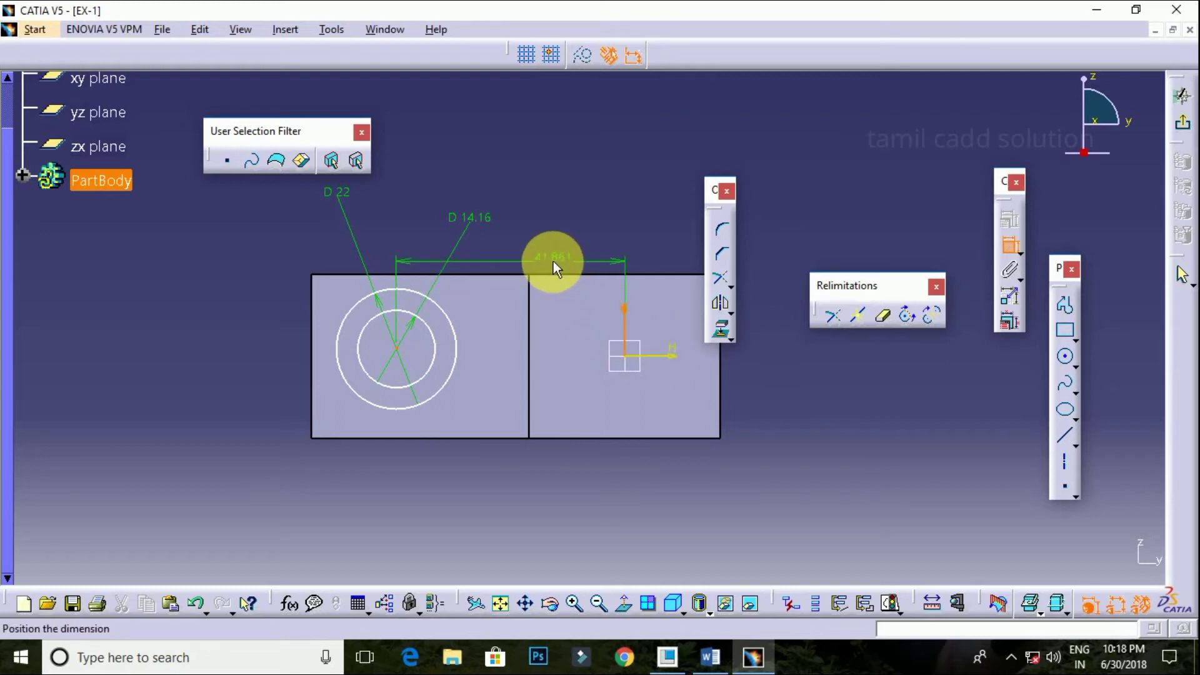
left_click(550, 261)
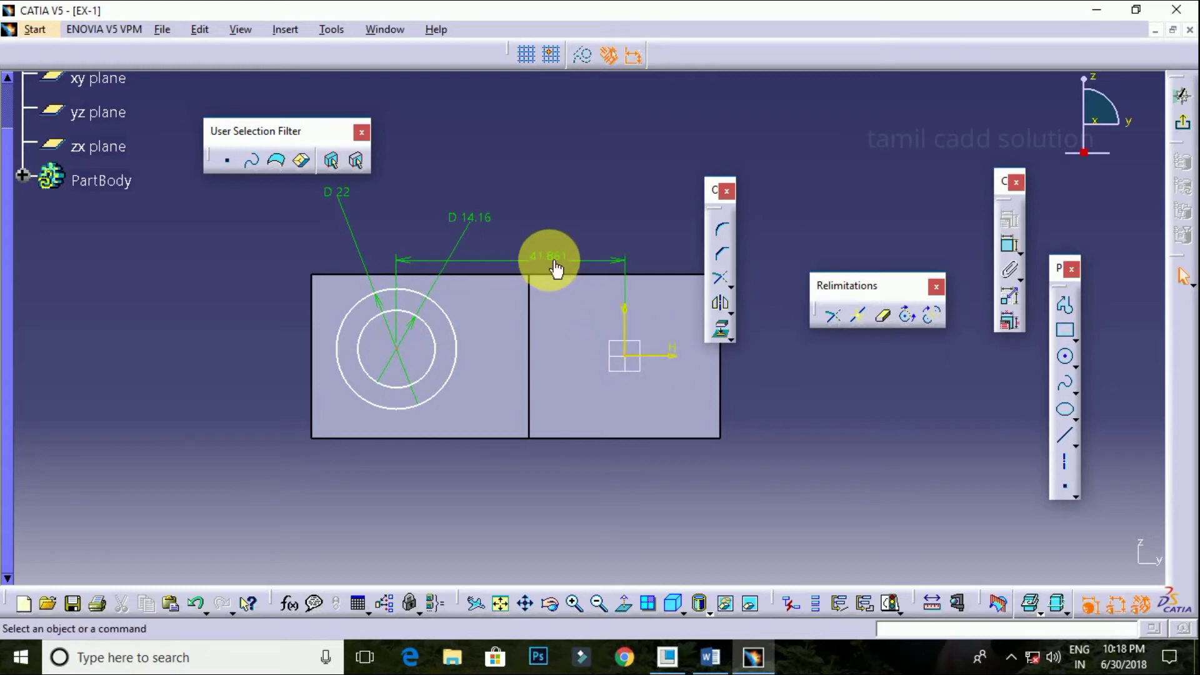
left_click(403, 353)
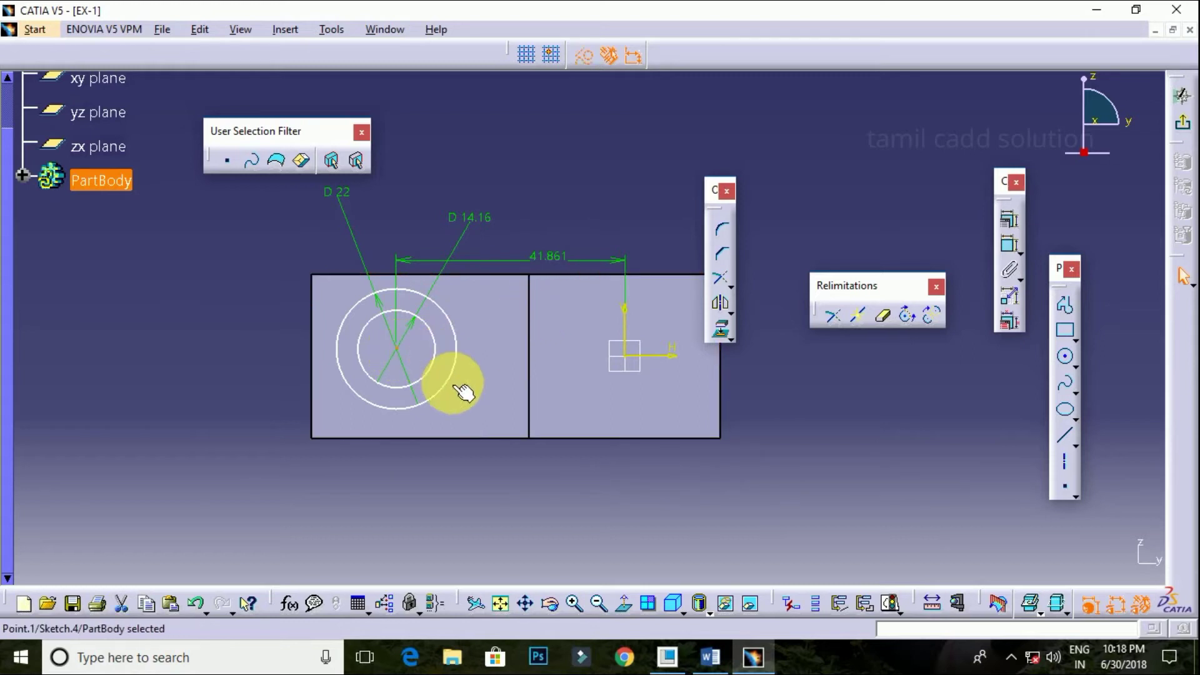
left_click(1005, 250)
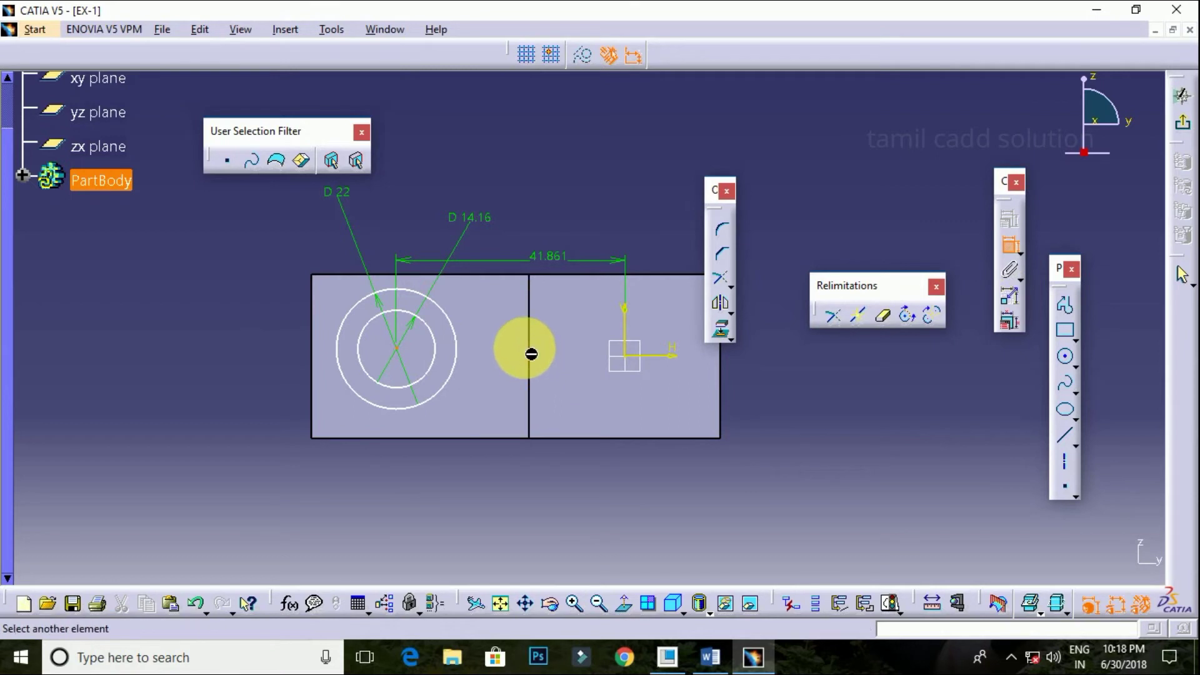
left_click(529, 347)
left_click(456, 479)
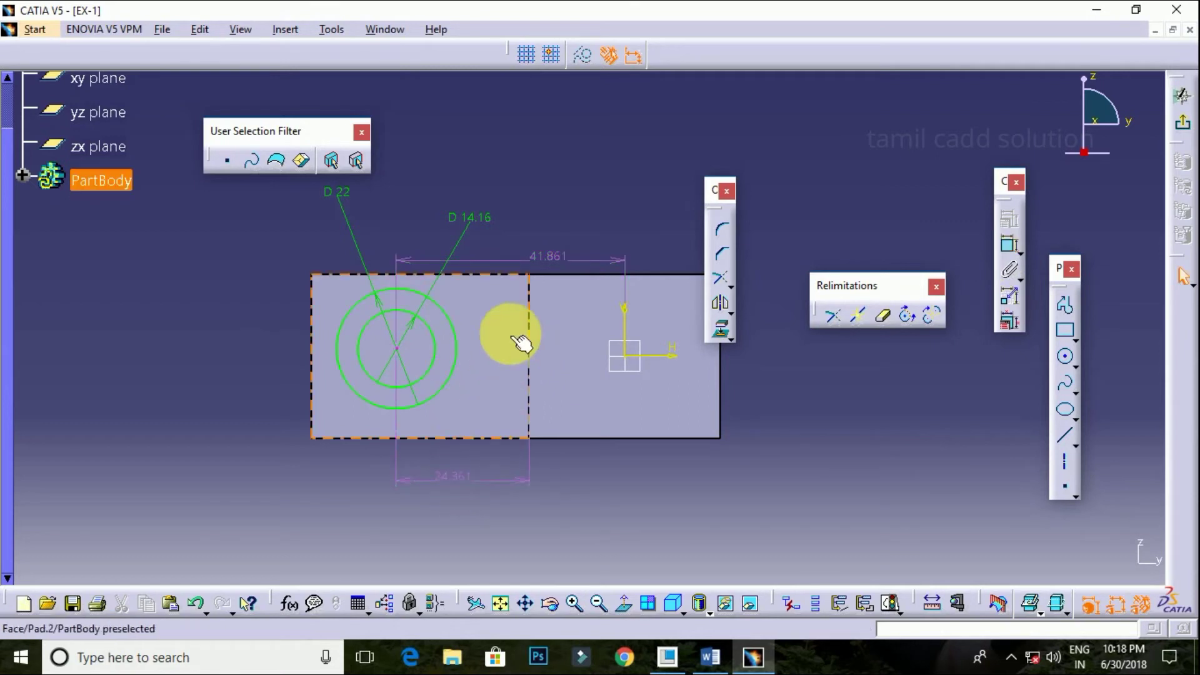
Step: Delete the 41.861 dimension, set the centre-to-edge distance to 25, and open Constraints Defined in Dialog Box
left_click(595, 260)
key("Delete")
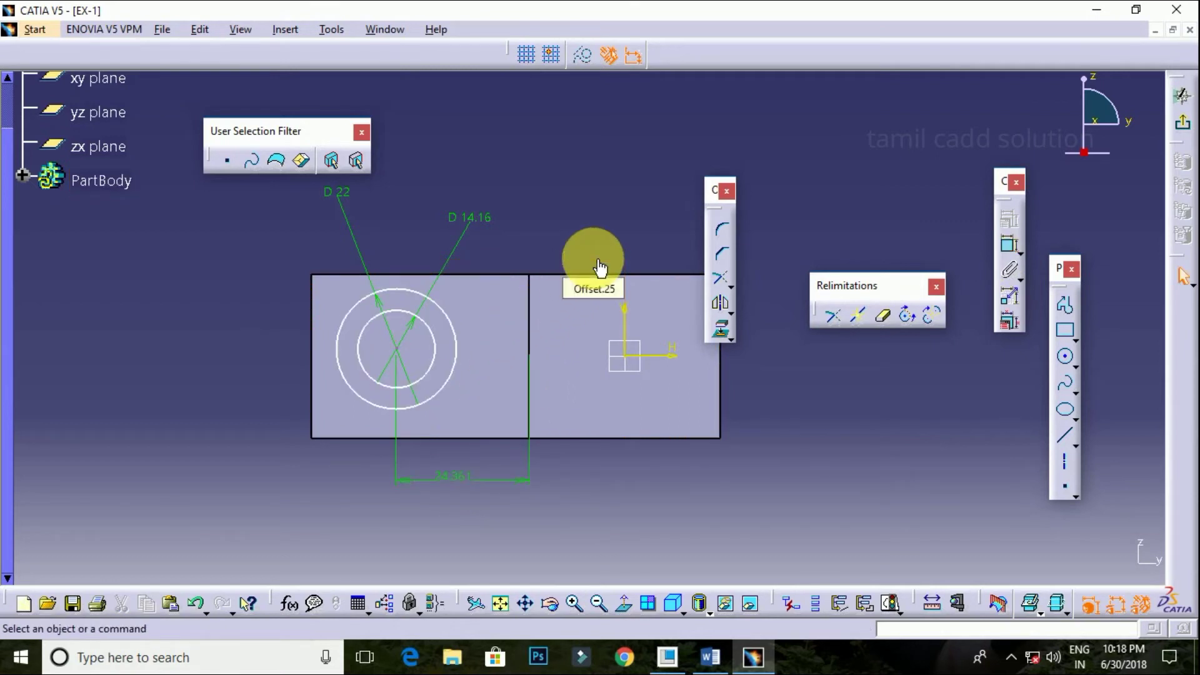
double_click(461, 480)
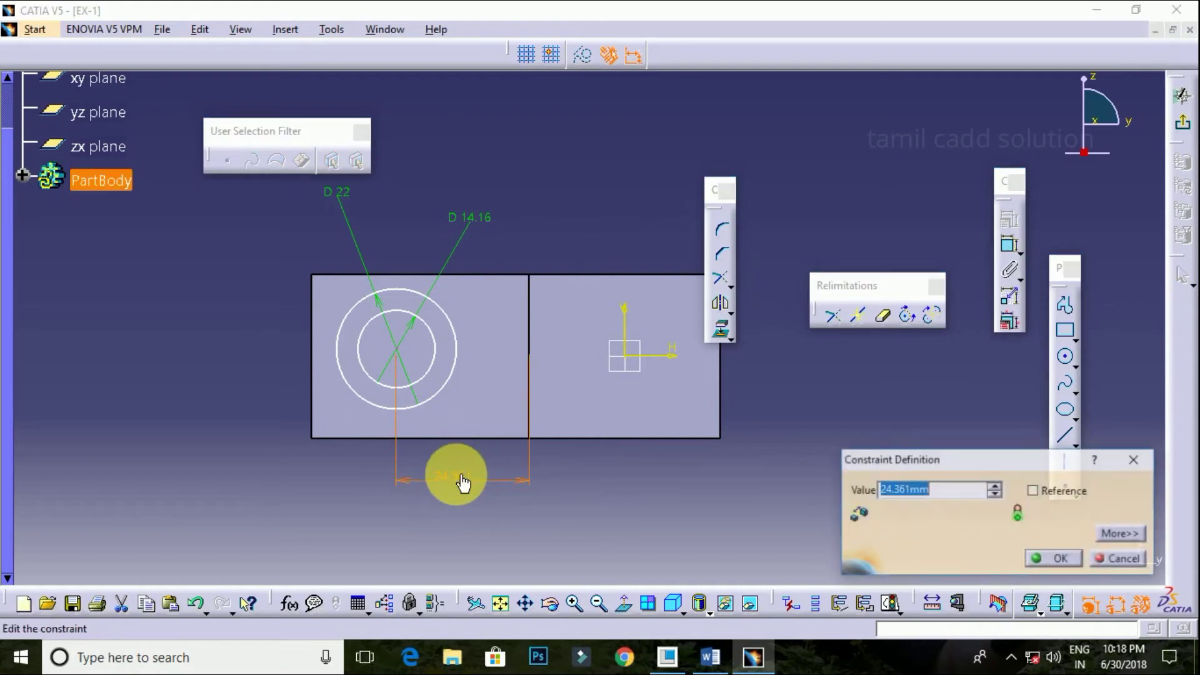
type("25")
key("Return")
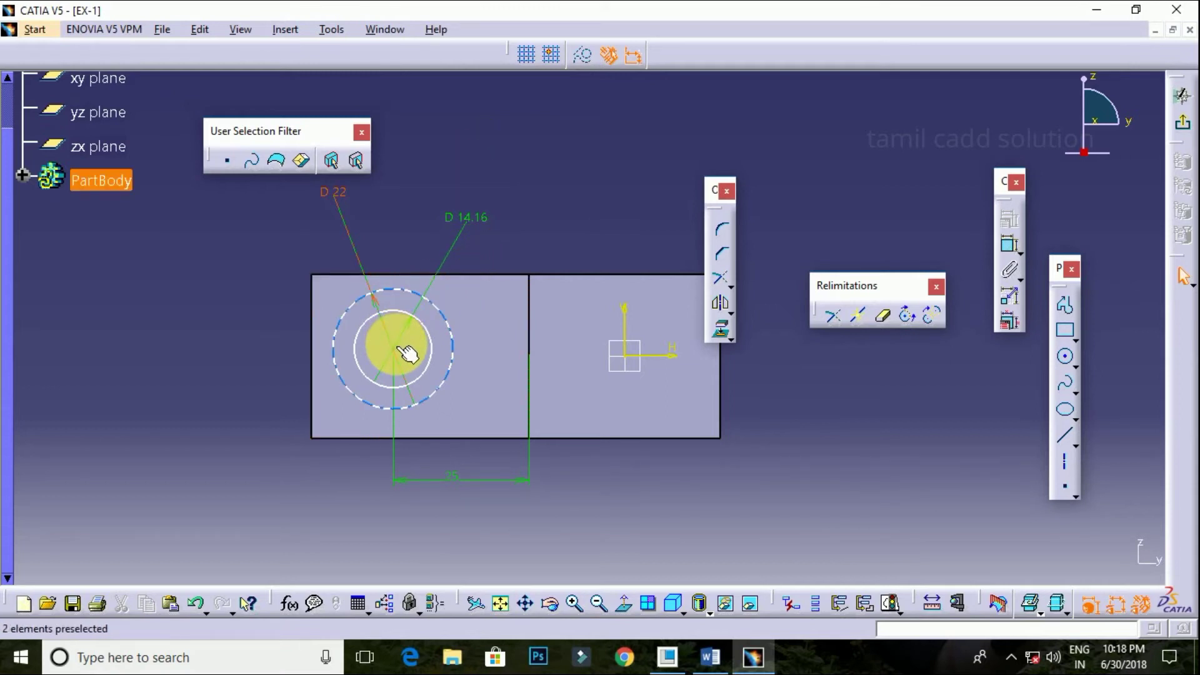
left_click(406, 356)
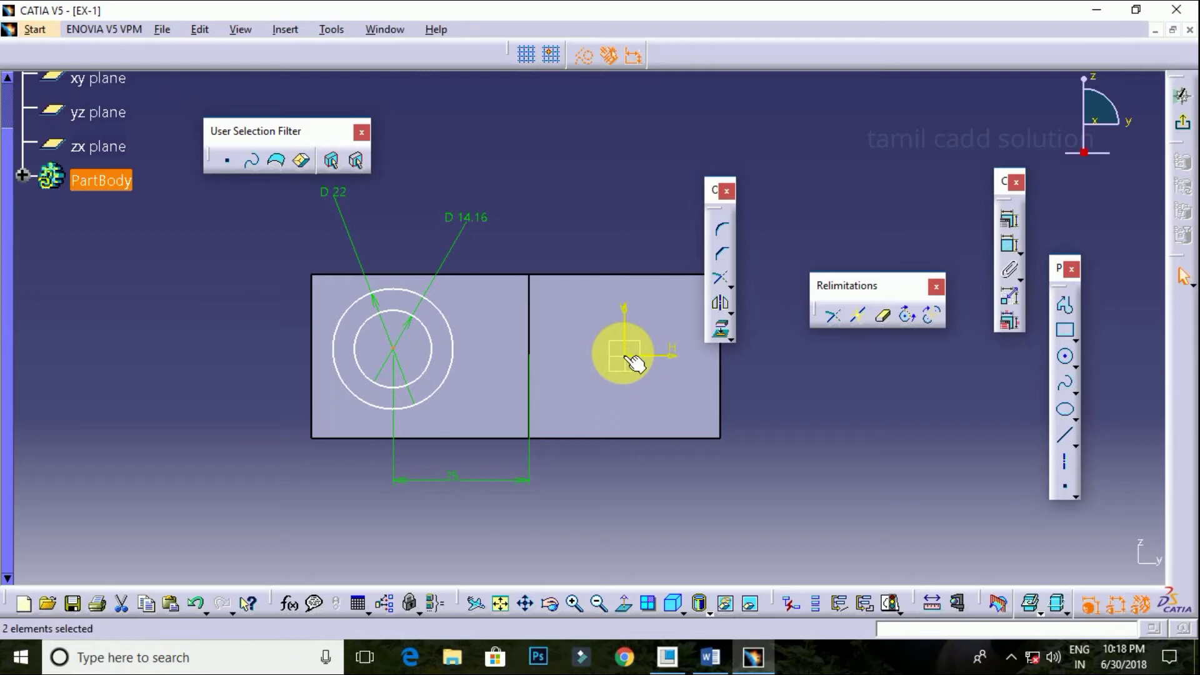
left_click(1008, 220)
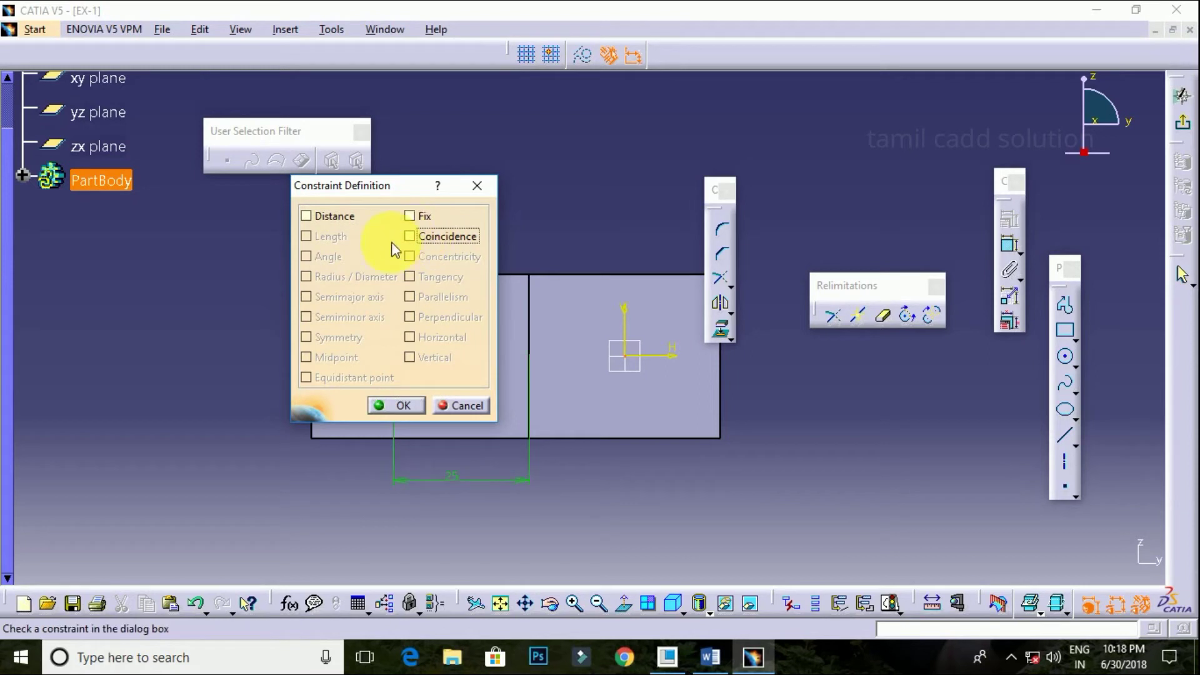
Step: Project the pad's left face outline into the sketch
left_click(477, 186)
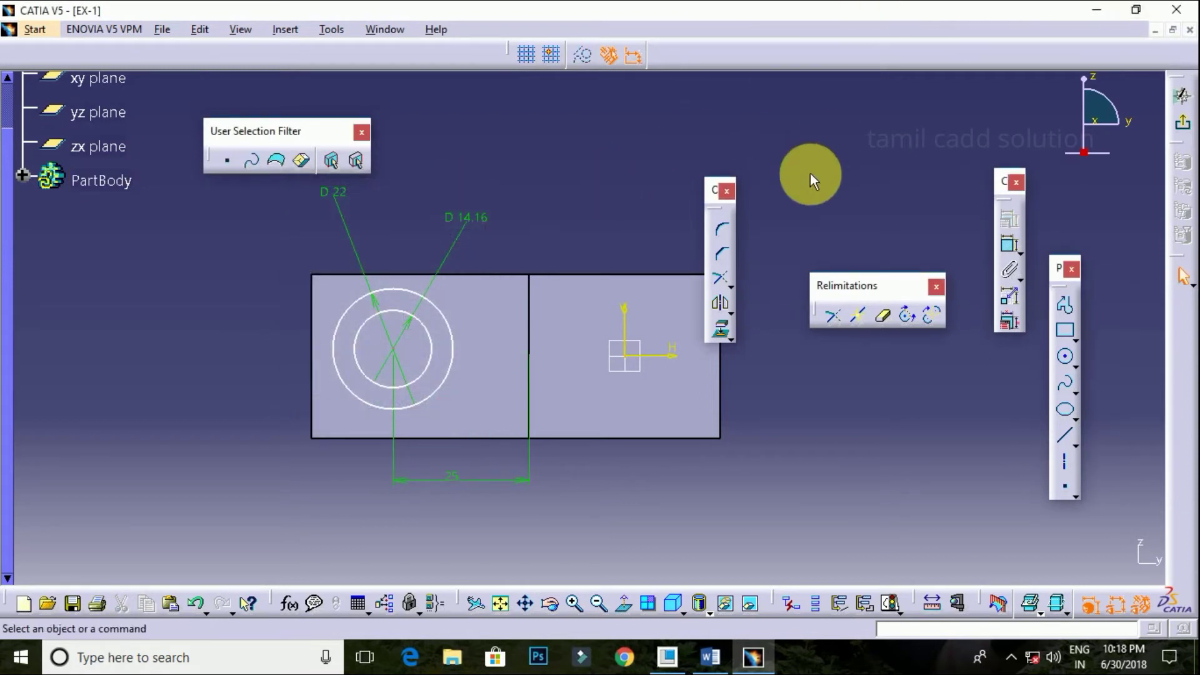
left_click(507, 389)
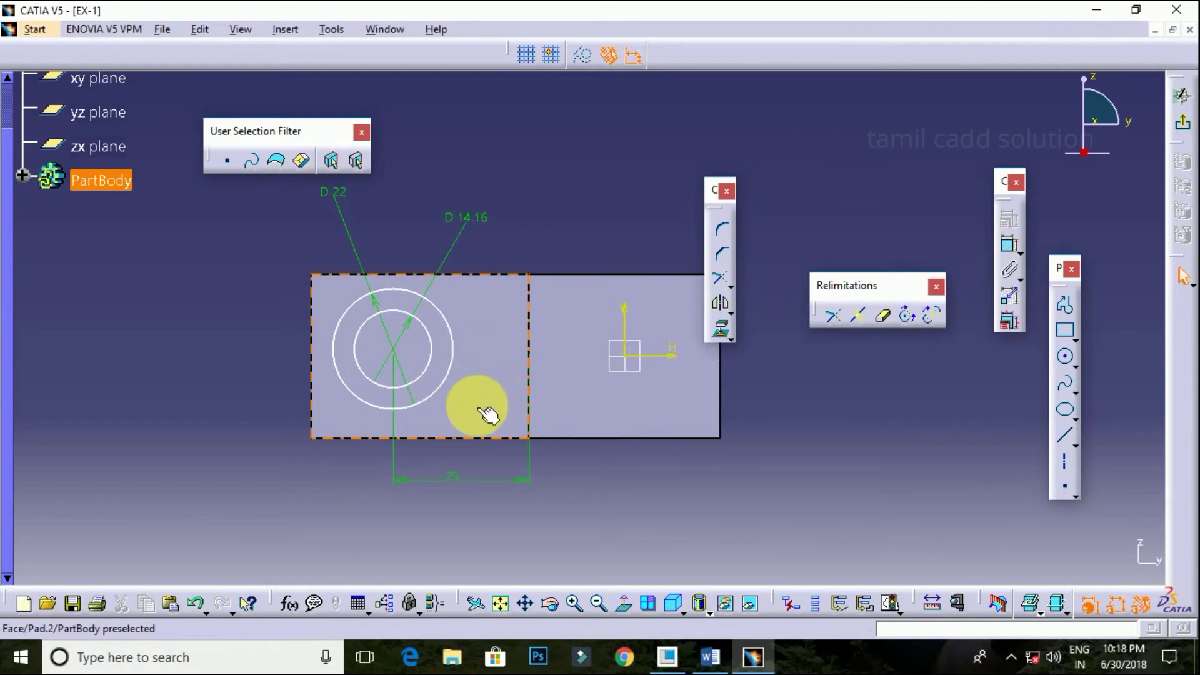
left_click(283, 334)
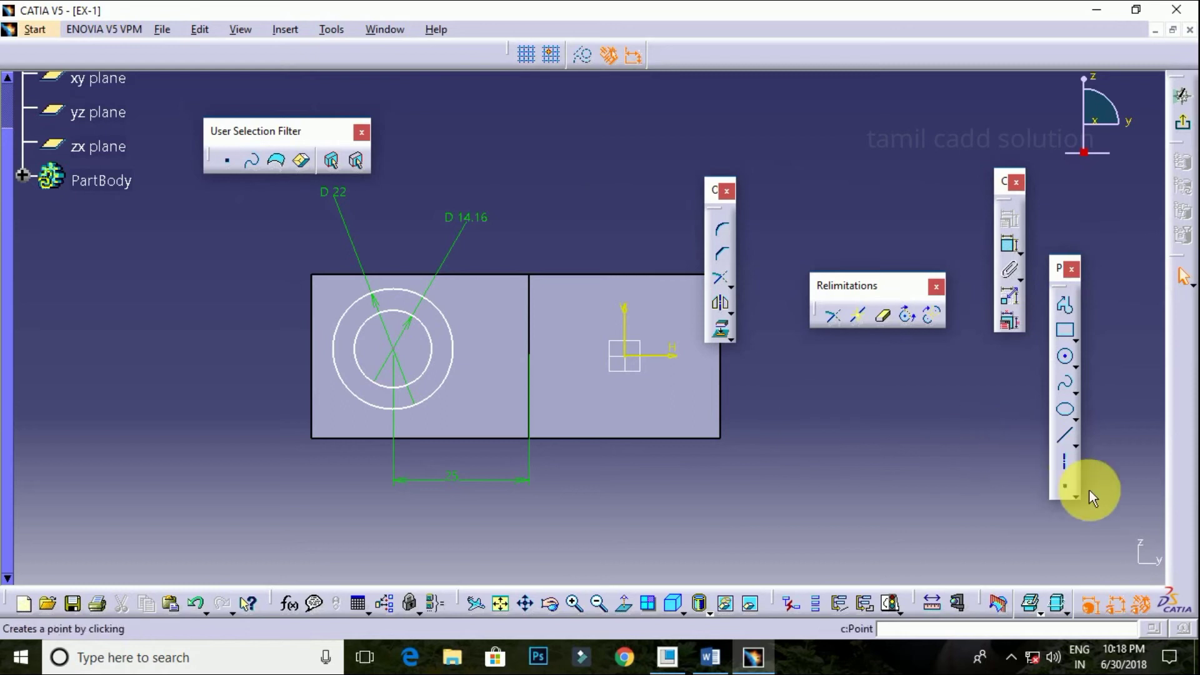
left_click(1066, 464)
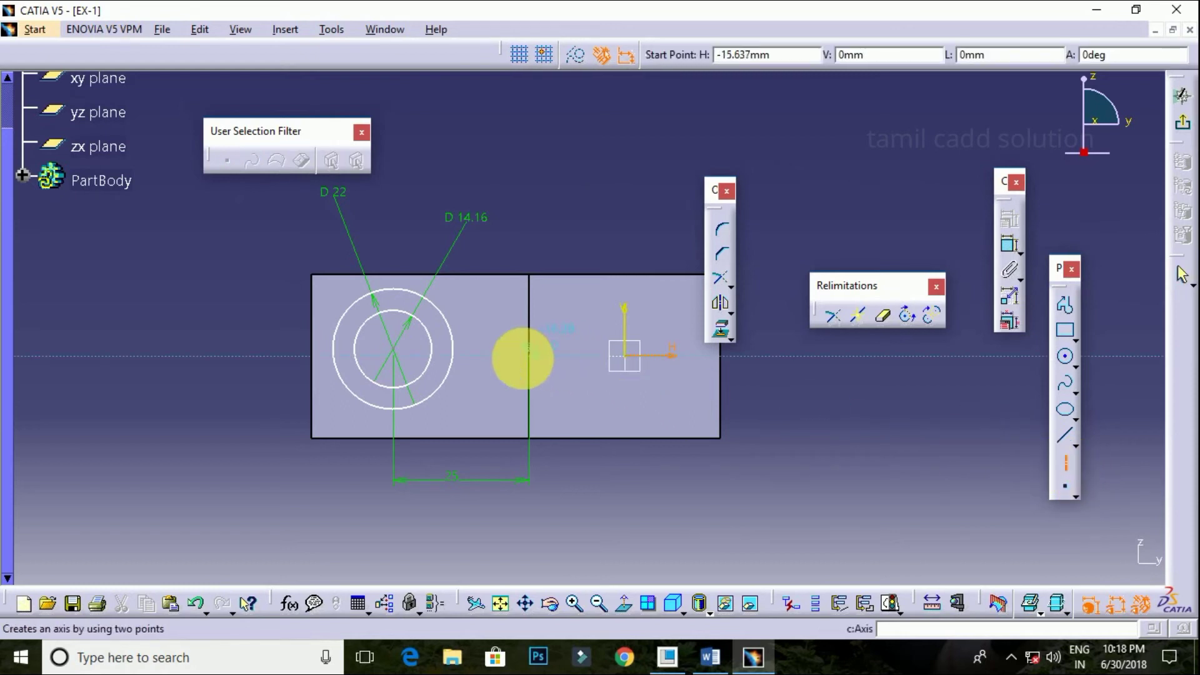
left_click(722, 326)
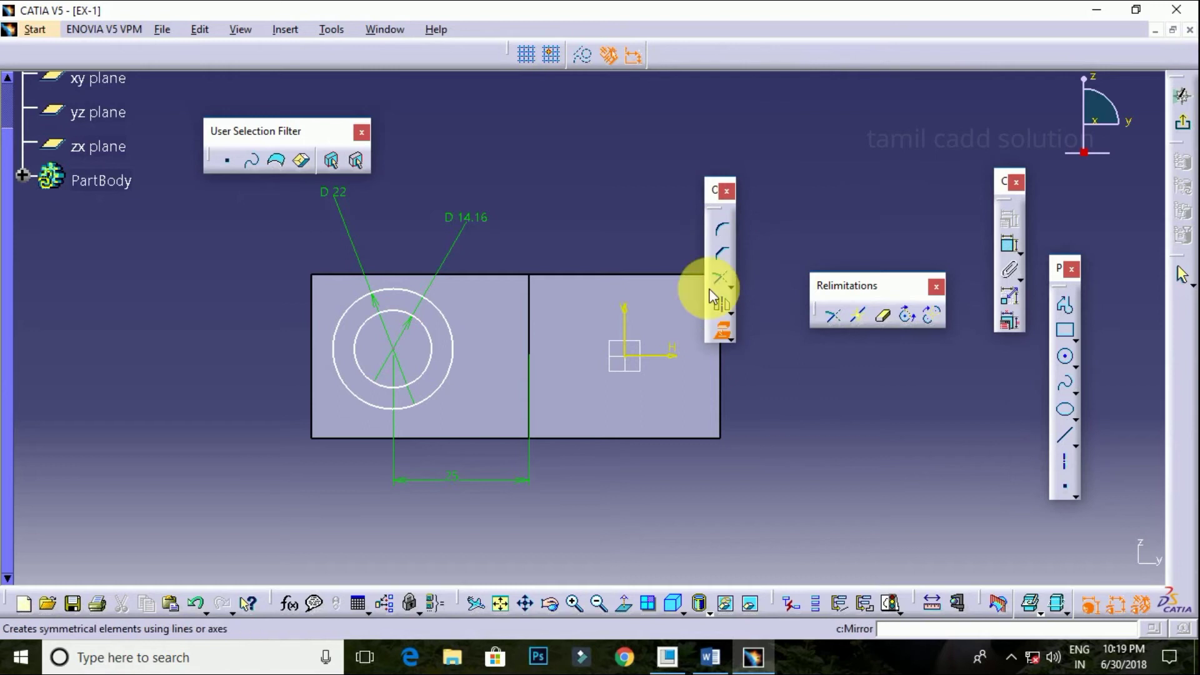
left_click(320, 349)
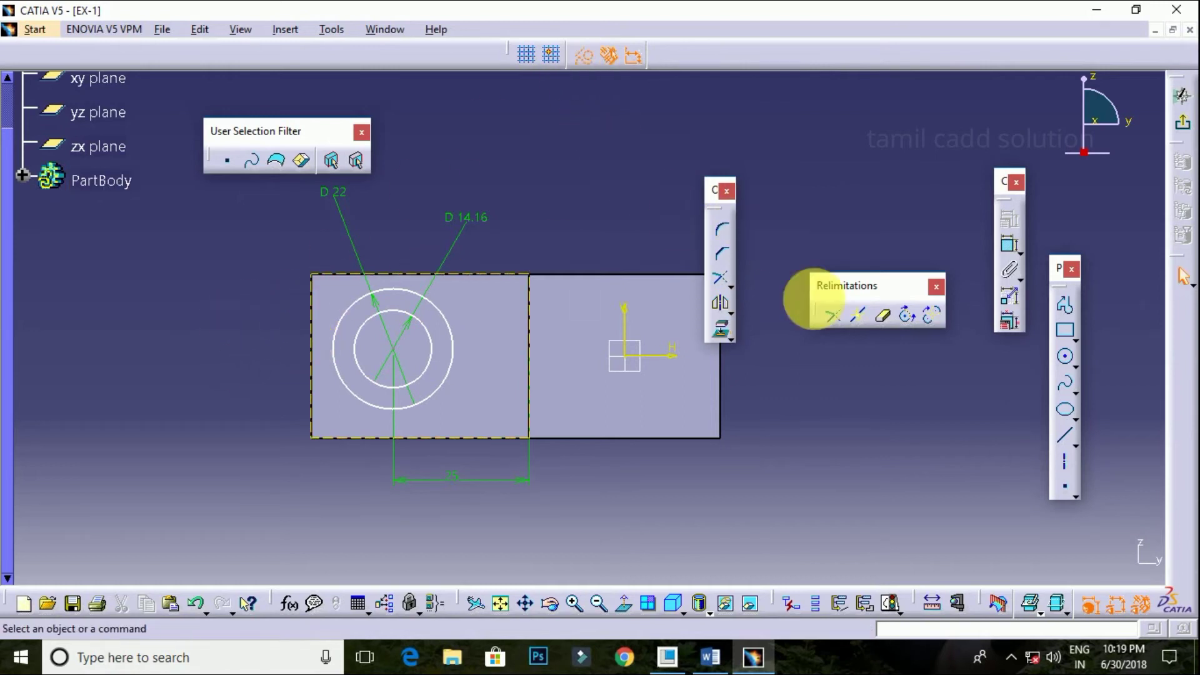
Step: Draw a 40 mm horizontal line across the face and constrain the circle centre to it at 0 offset
left_click(1066, 438)
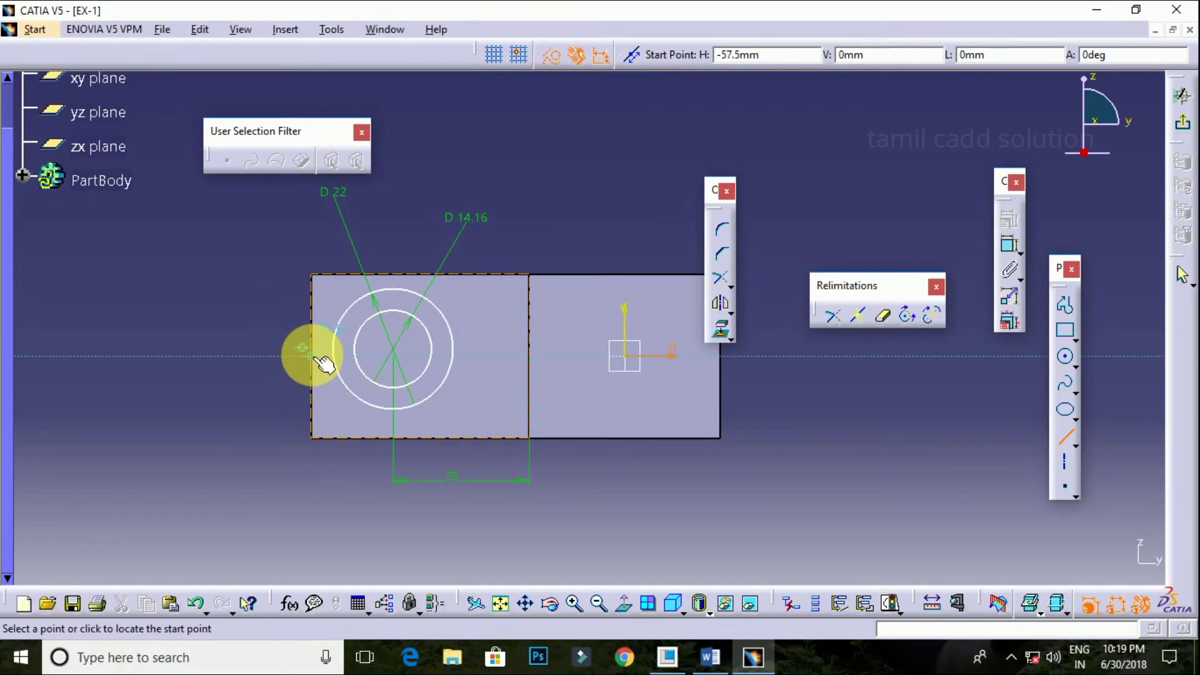
left_click(315, 350)
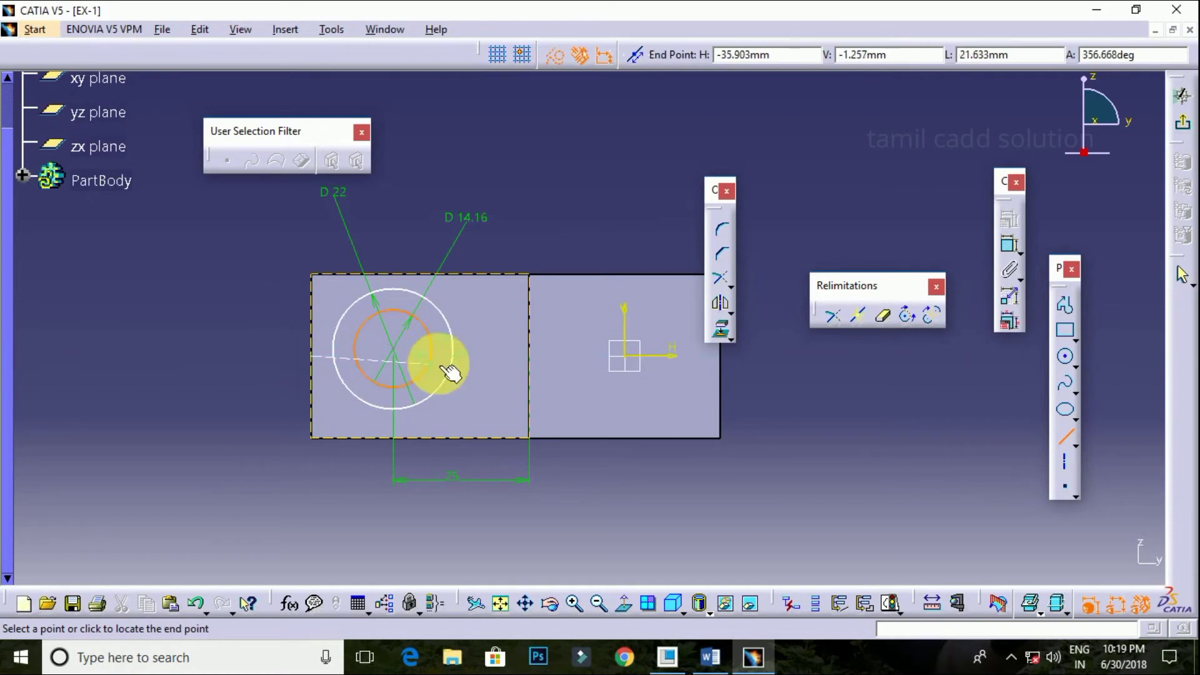
left_click(535, 351)
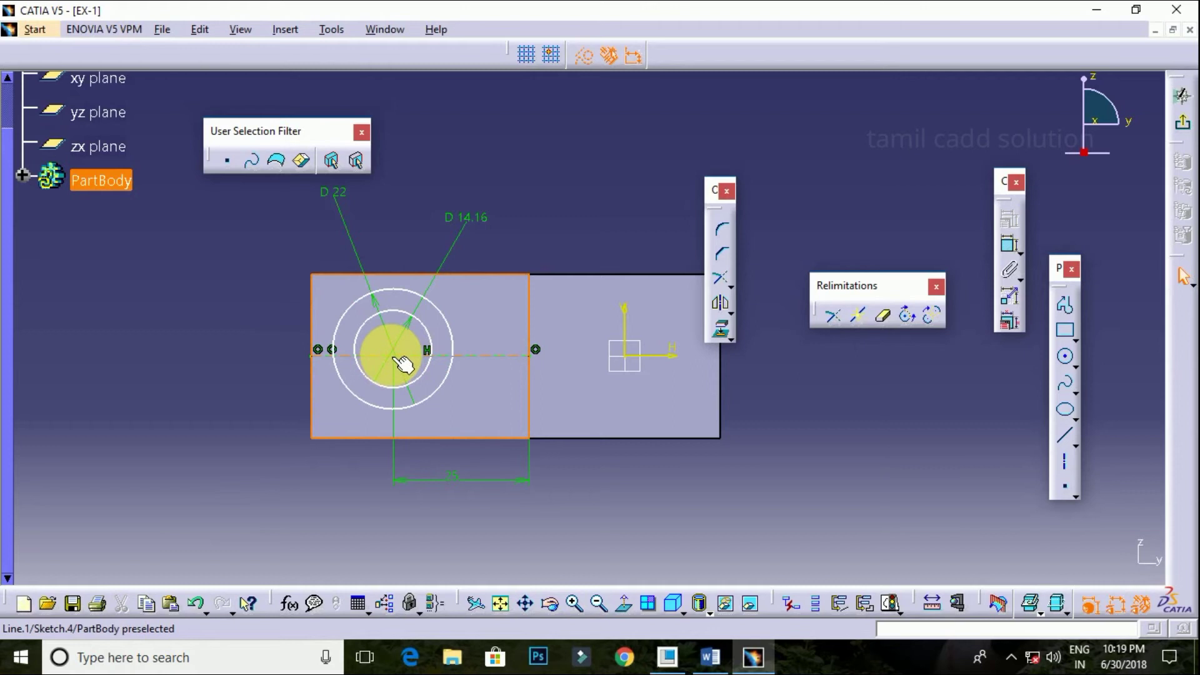
left_click(1009, 247)
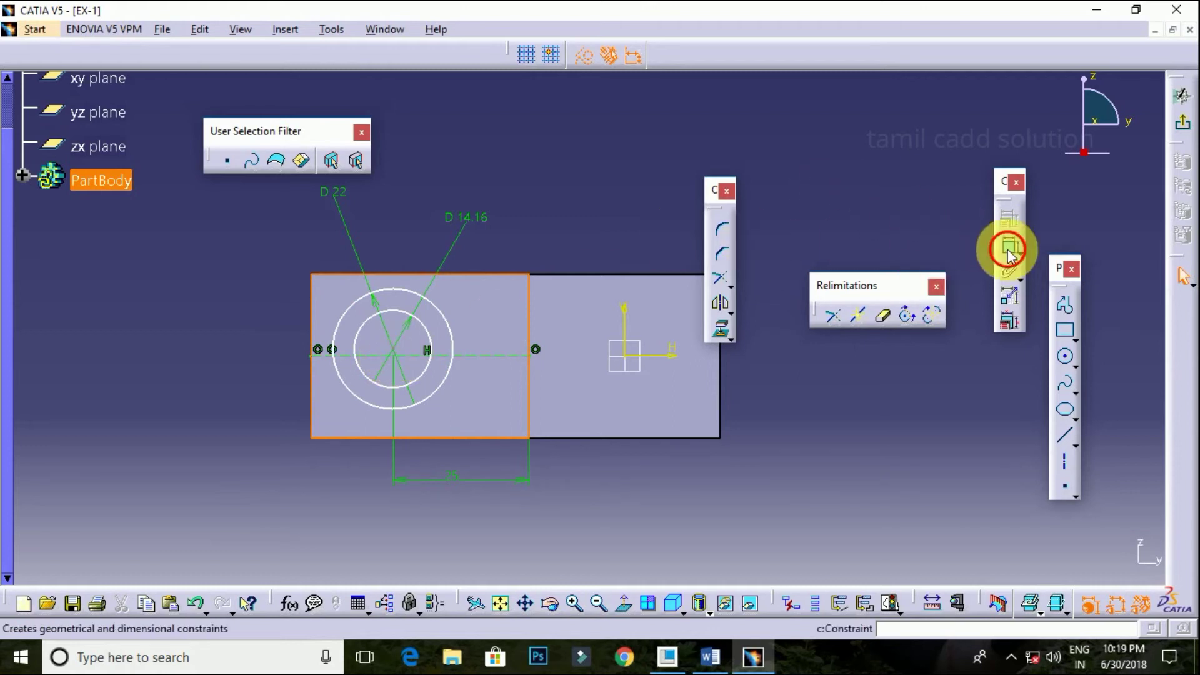
left_click(405, 356)
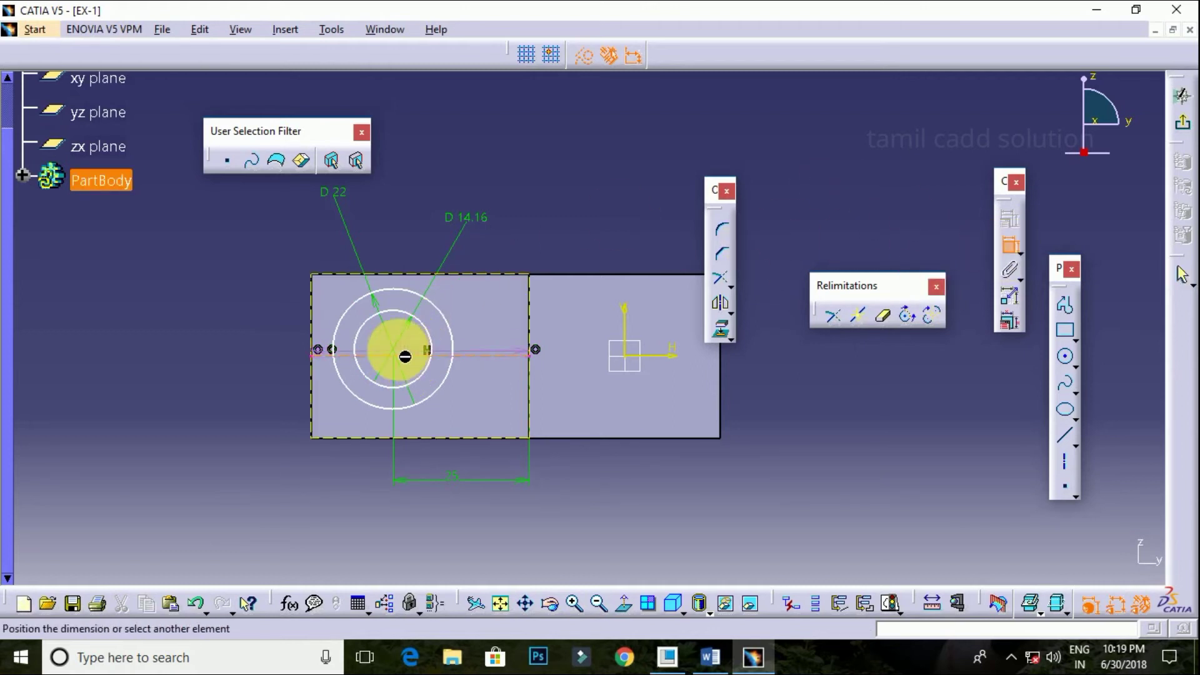
left_click(504, 348)
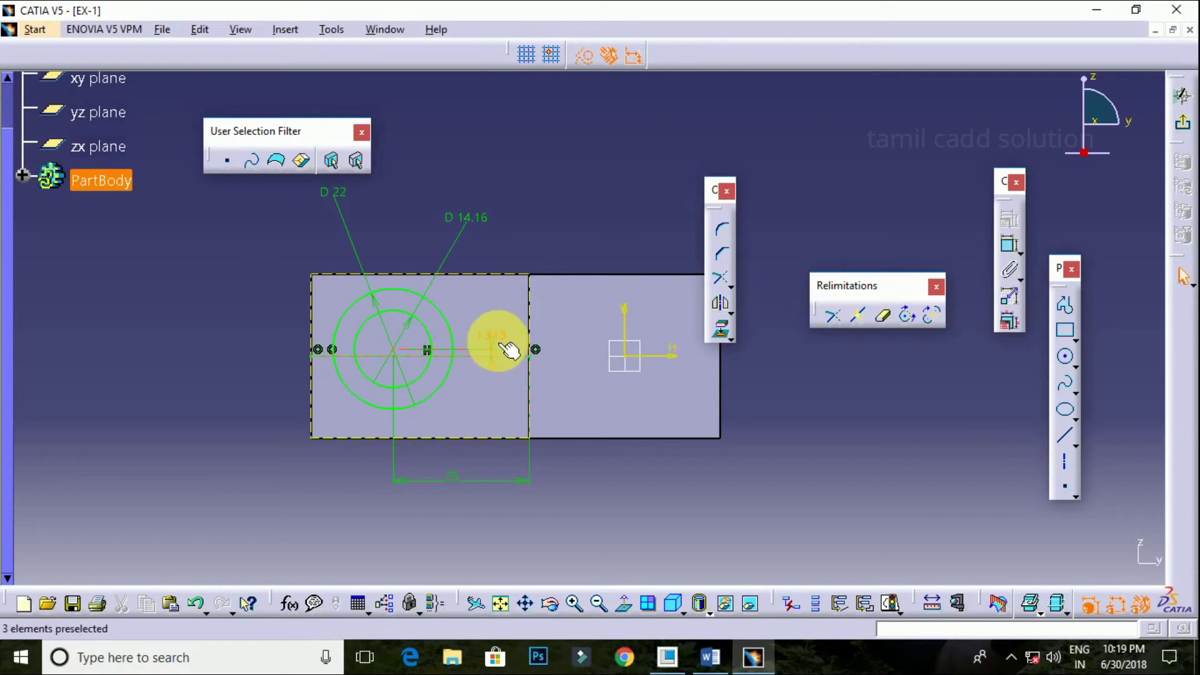
double_click(504, 348)
type("0")
key("Return")
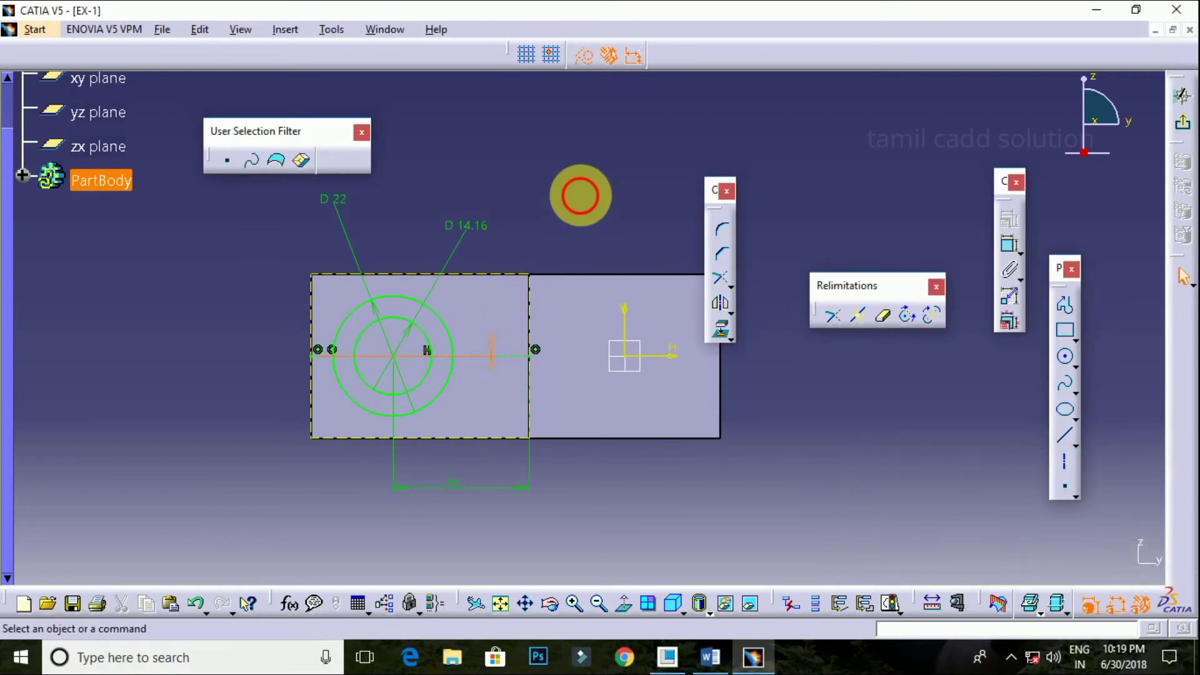
Step: Exit the sketch and start a pad of Sketch.4, checking the Word reference drawing
mouse_move(536, 254)
middle_mouse_down()
mouse_move(515, 429)
mouse_move(455, 407)
mouse_move(458, 313)
middle_mouse_up()
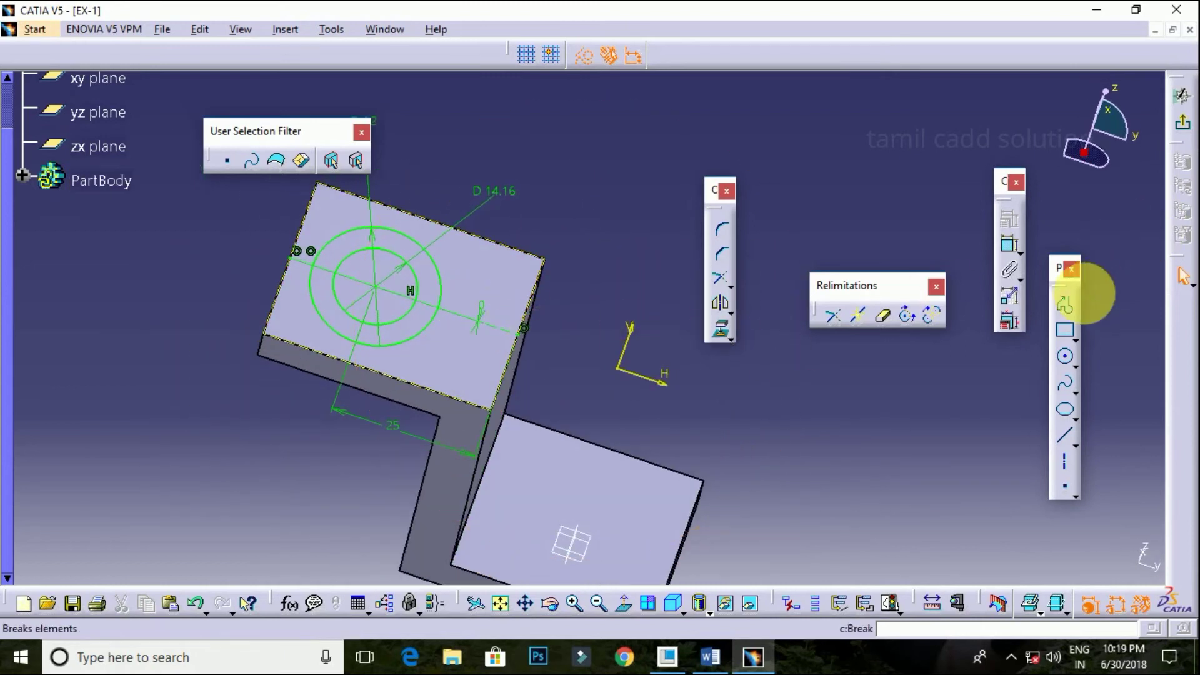
left_click(1183, 125)
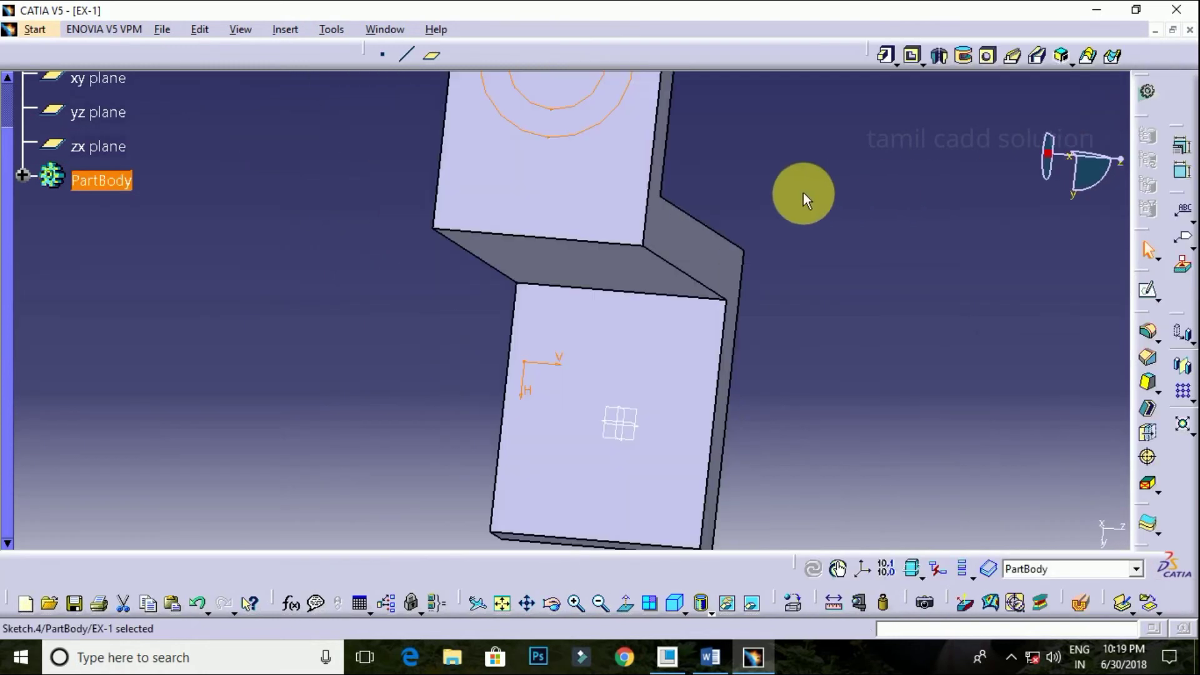
left_click(884, 56)
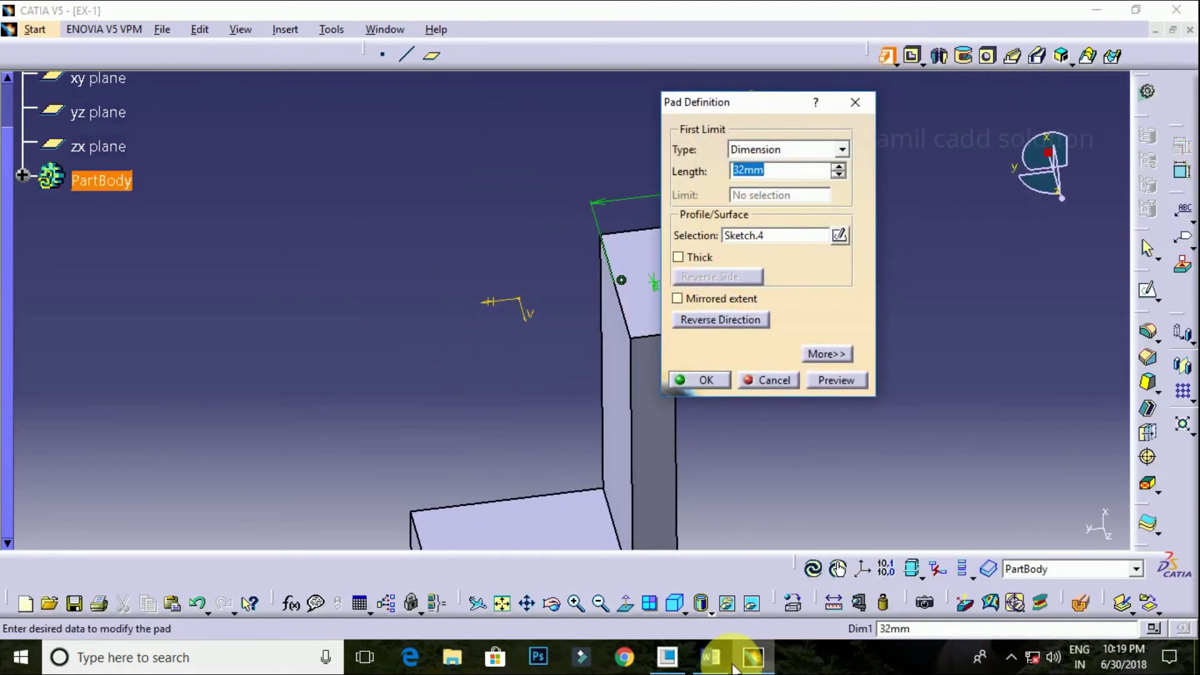
left_click(711, 658)
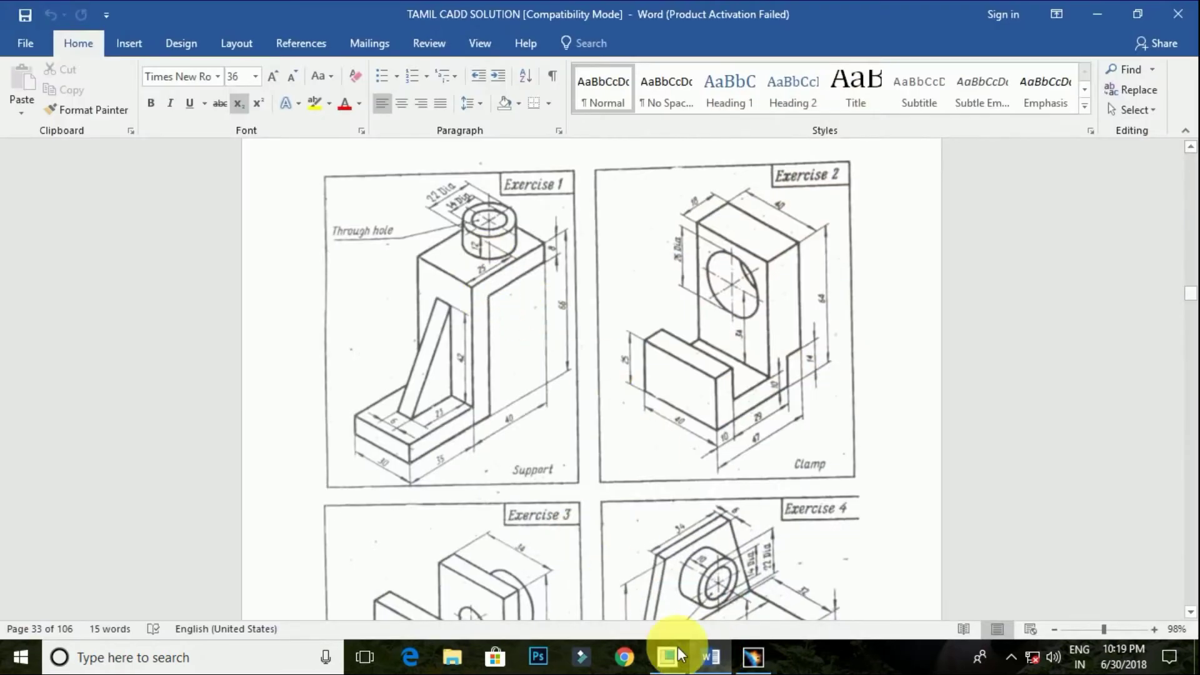
left_click(754, 656)
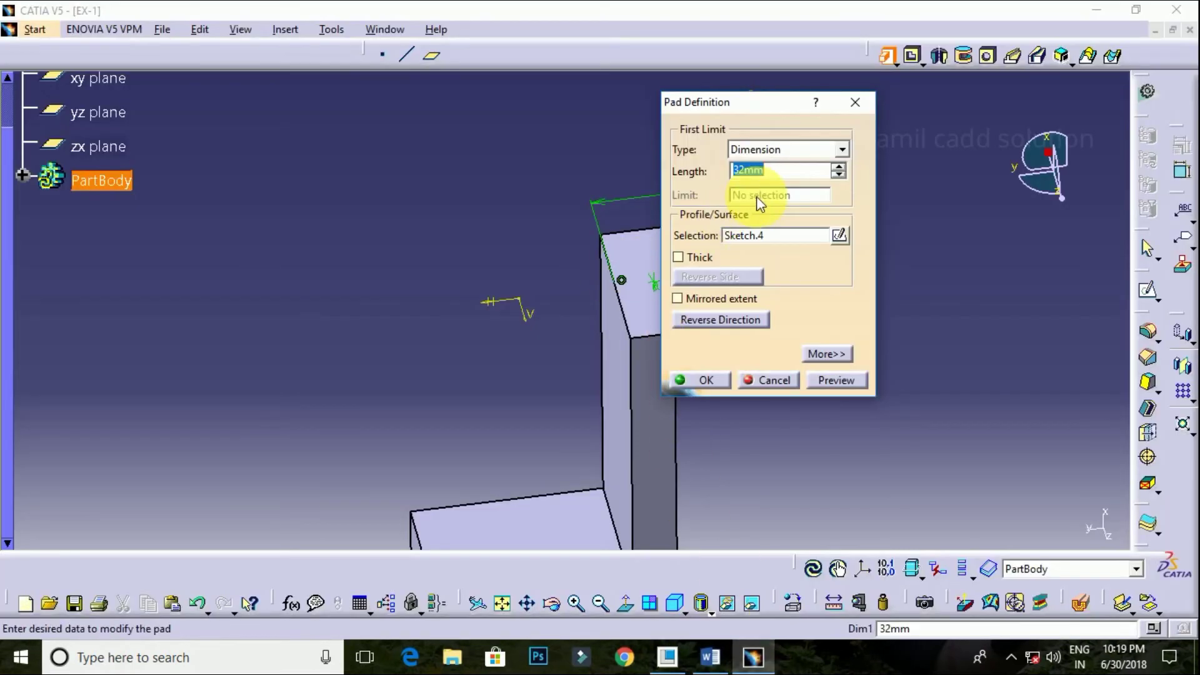
Step: Create the 32 mm boss pad, then open a new sketch on the xy plane
key("Return")
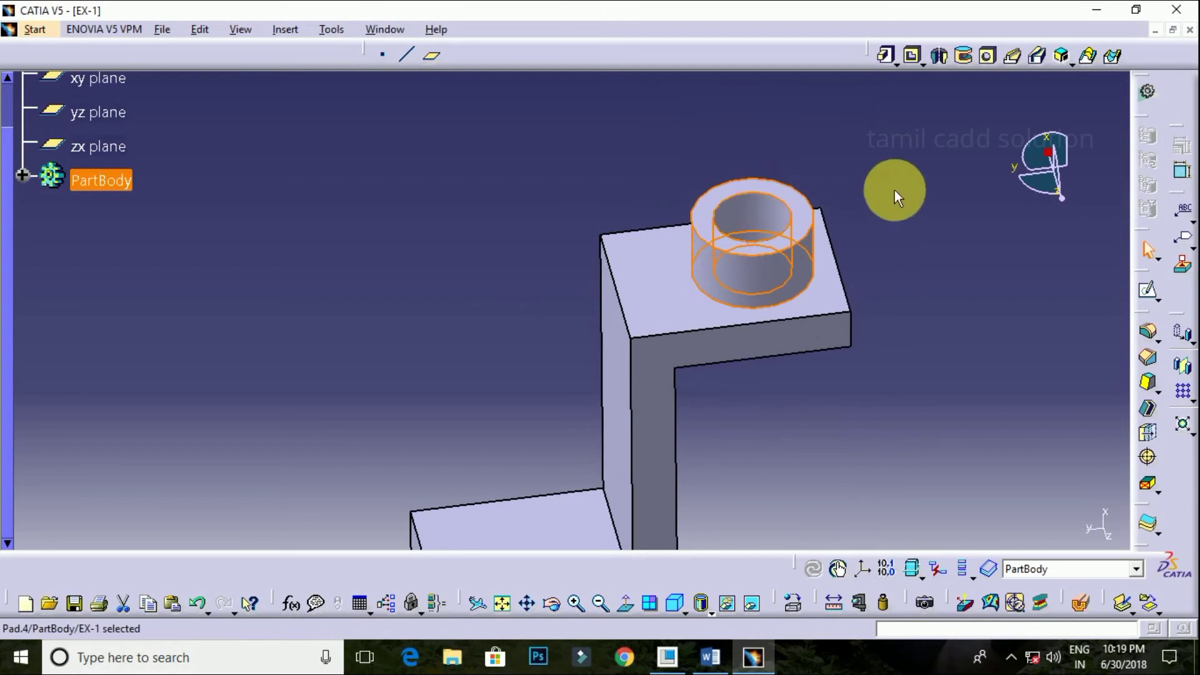
mouse_move(903, 187)
middle_mouse_down()
mouse_move(895, 358)
mouse_move(957, 367)
middle_mouse_up()
mouse_move(490, 485)
middle_mouse_down()
mouse_move(694, 354)
mouse_move(587, 429)
mouse_move(595, 443)
mouse_move(653, 405)
middle_mouse_up()
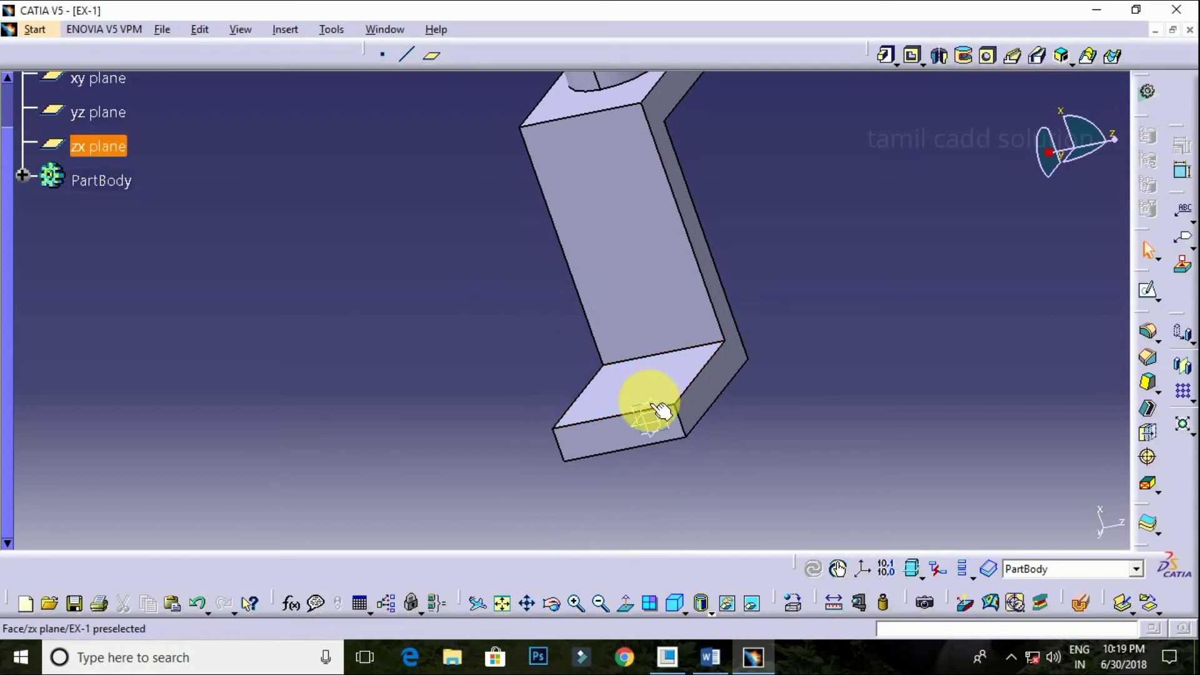
left_click(652, 397)
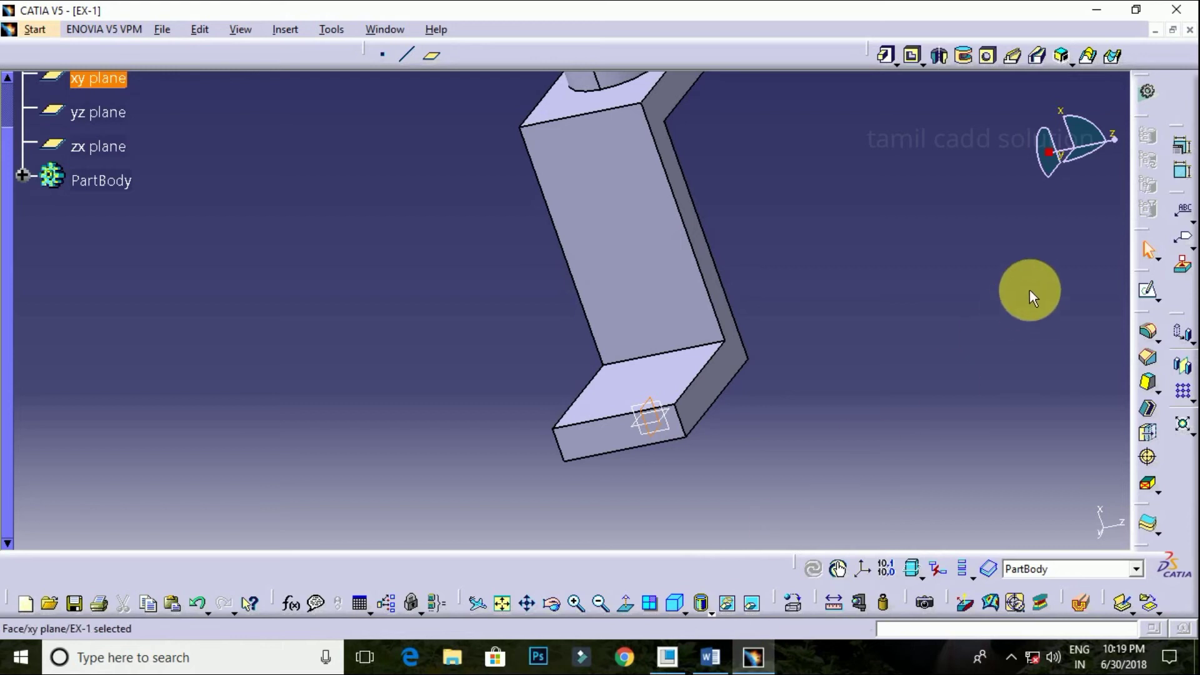
left_click(1149, 292)
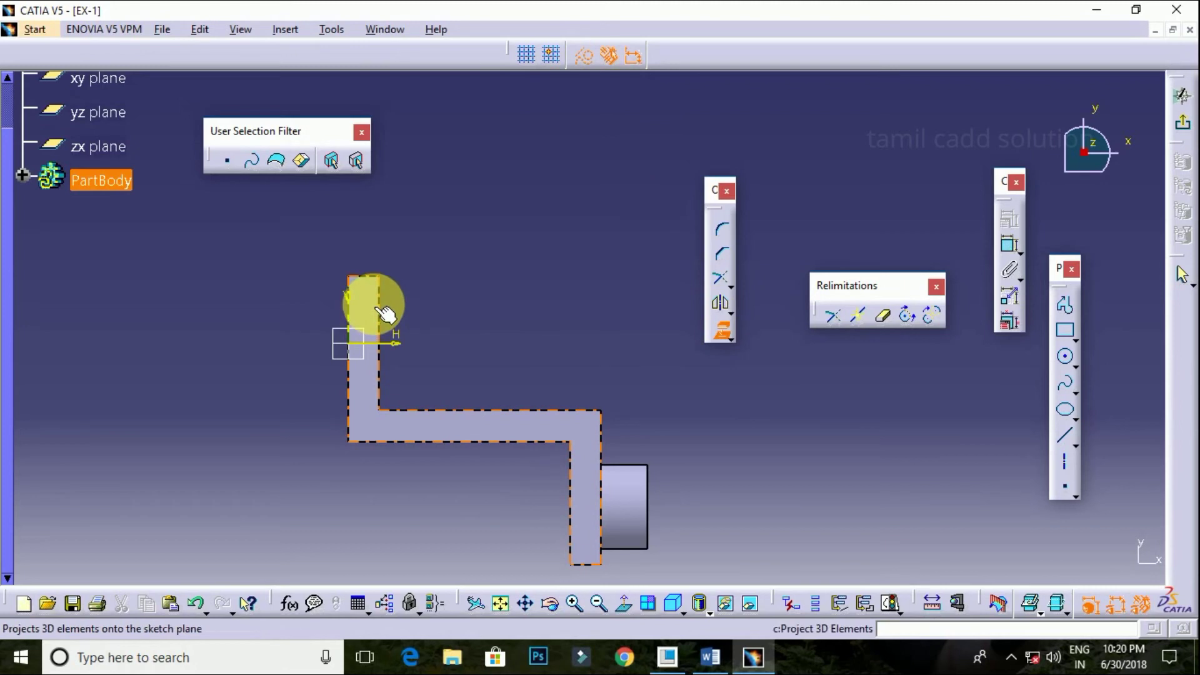
Step: Project both inner edges of the L profile and draw a diagonal rib line between them
left_click(380, 303)
left_click(448, 409)
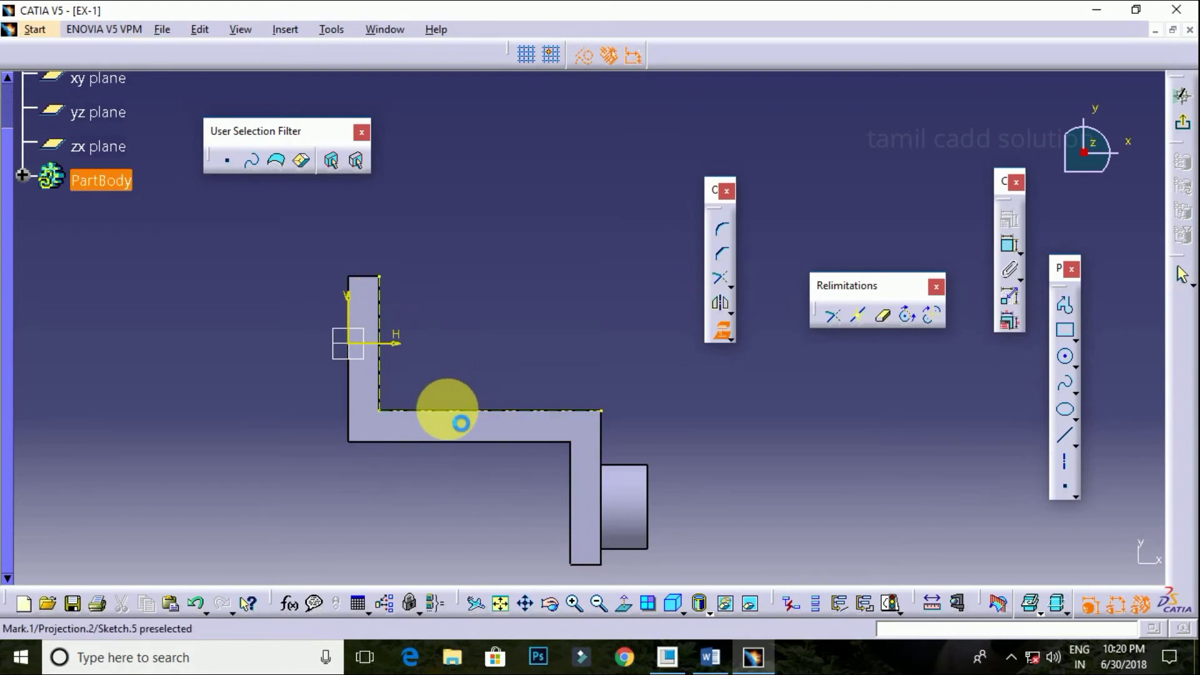
left_click(1065, 436)
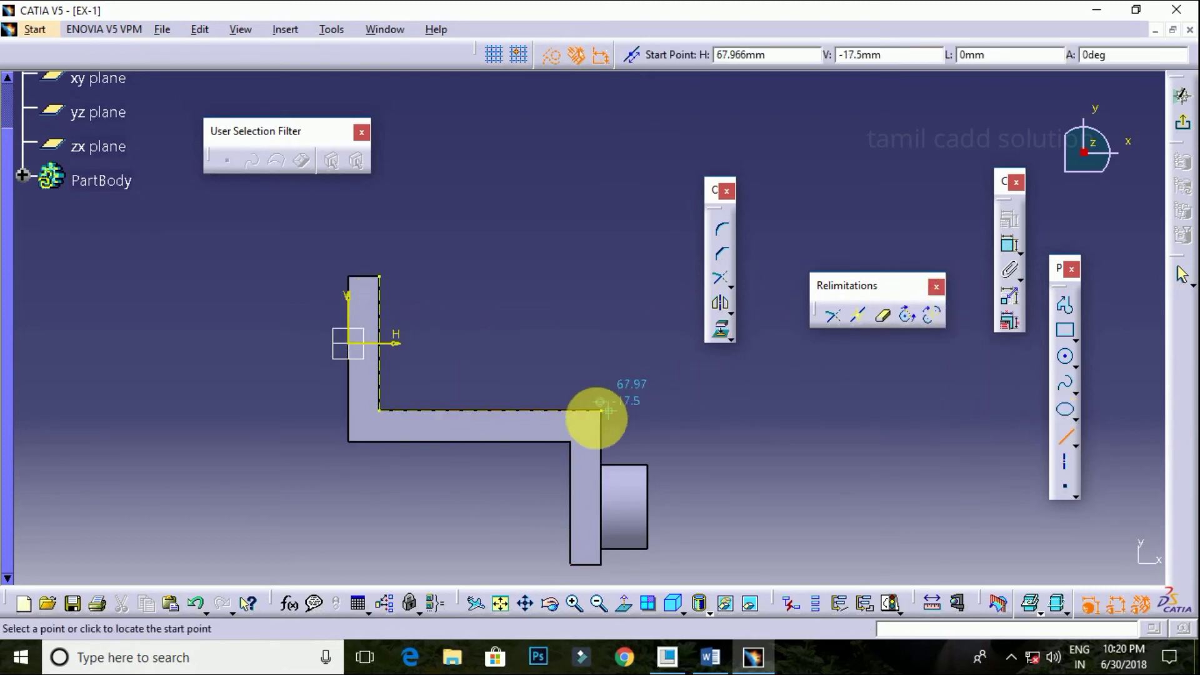
left_click(541, 411)
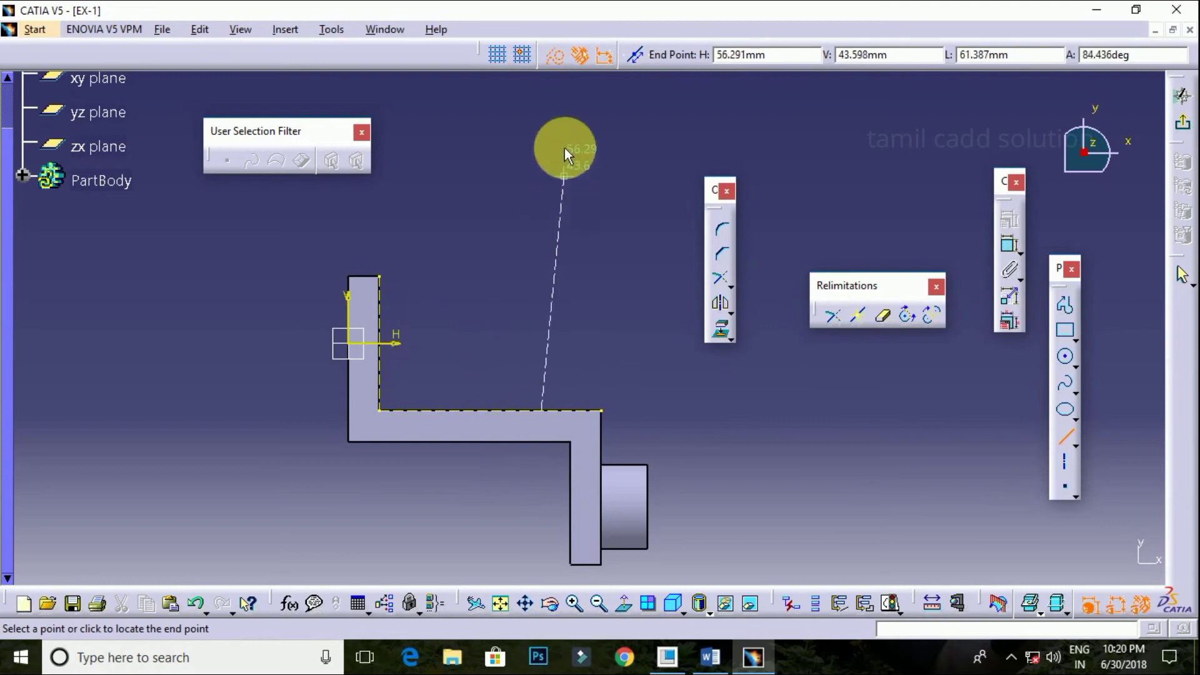
middle_click_drag(547, 163, 584, 327)
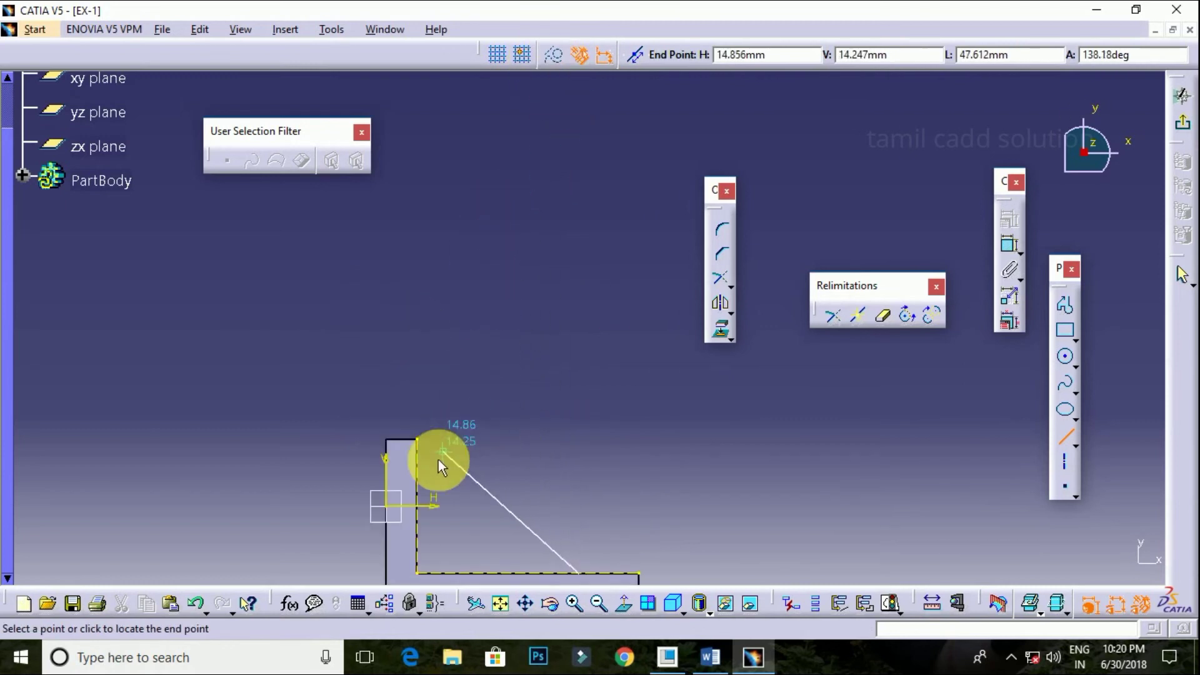
left_click(428, 494)
mouse_move(541, 410)
middle_mouse_down()
mouse_move(510, 370)
mouse_move(575, 665)
middle_mouse_up()
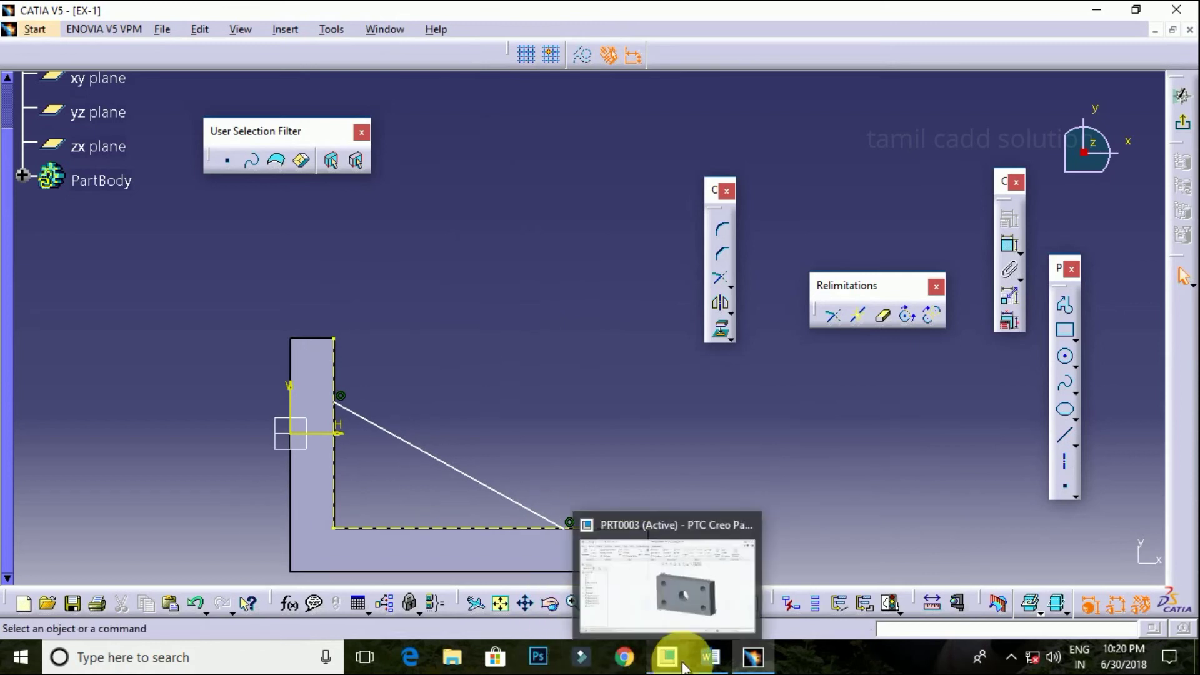
left_click(711, 663)
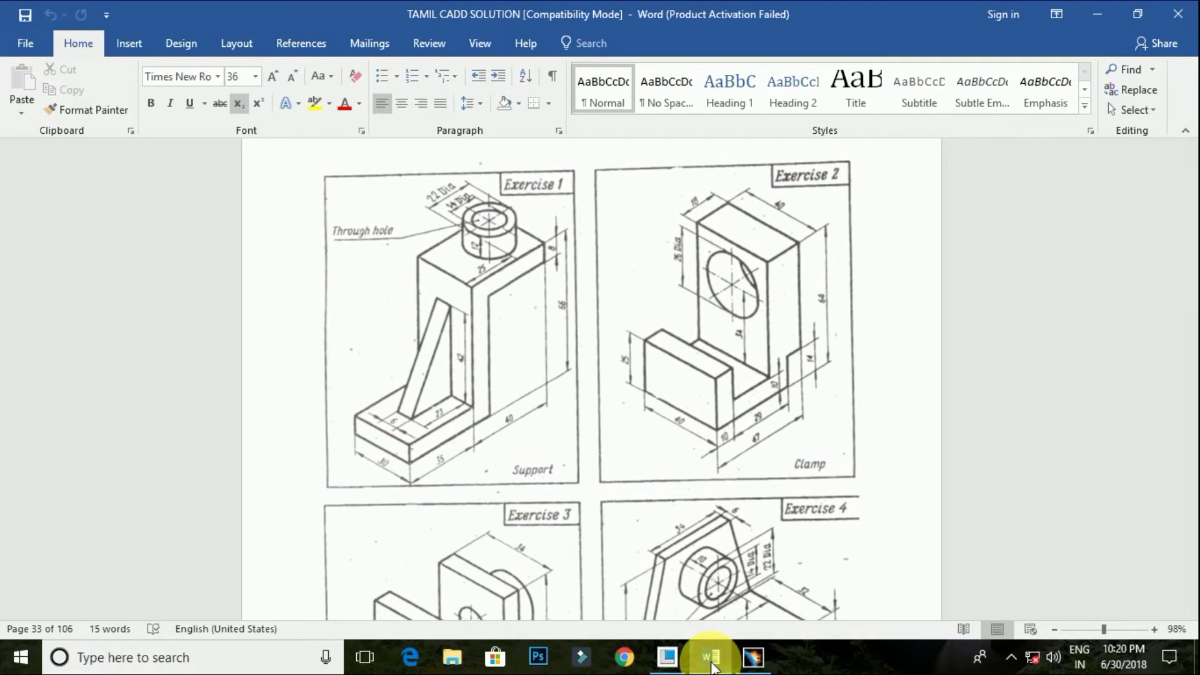
left_click(1091, 16)
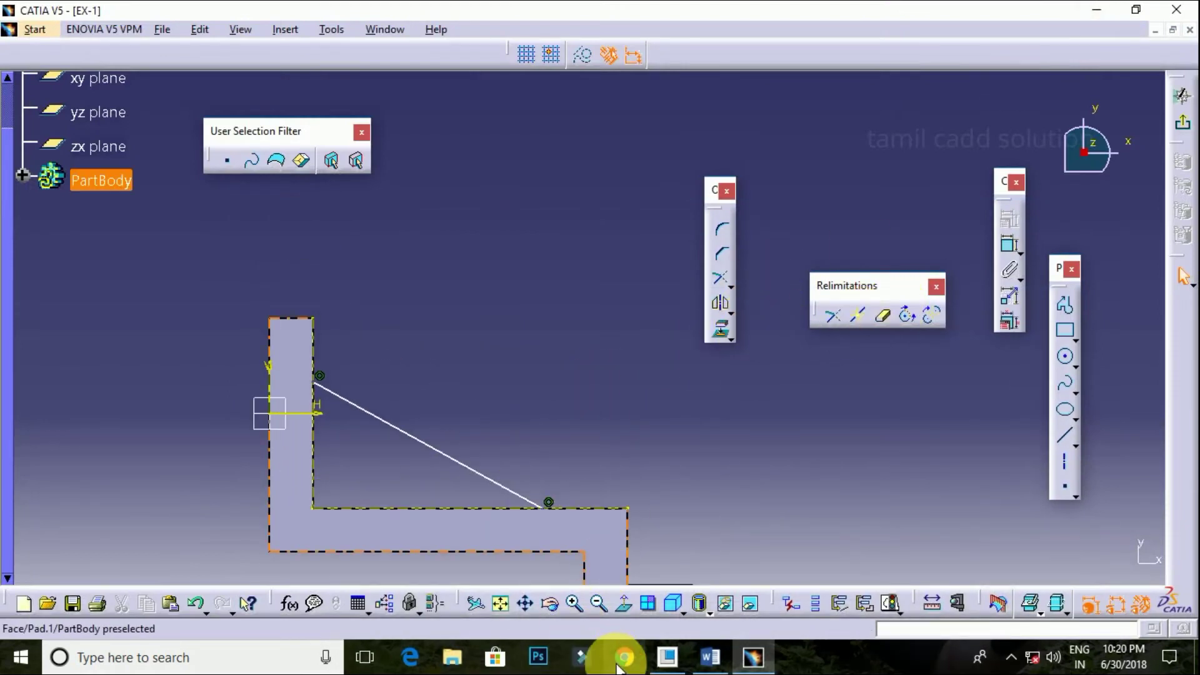
left_click(703, 663)
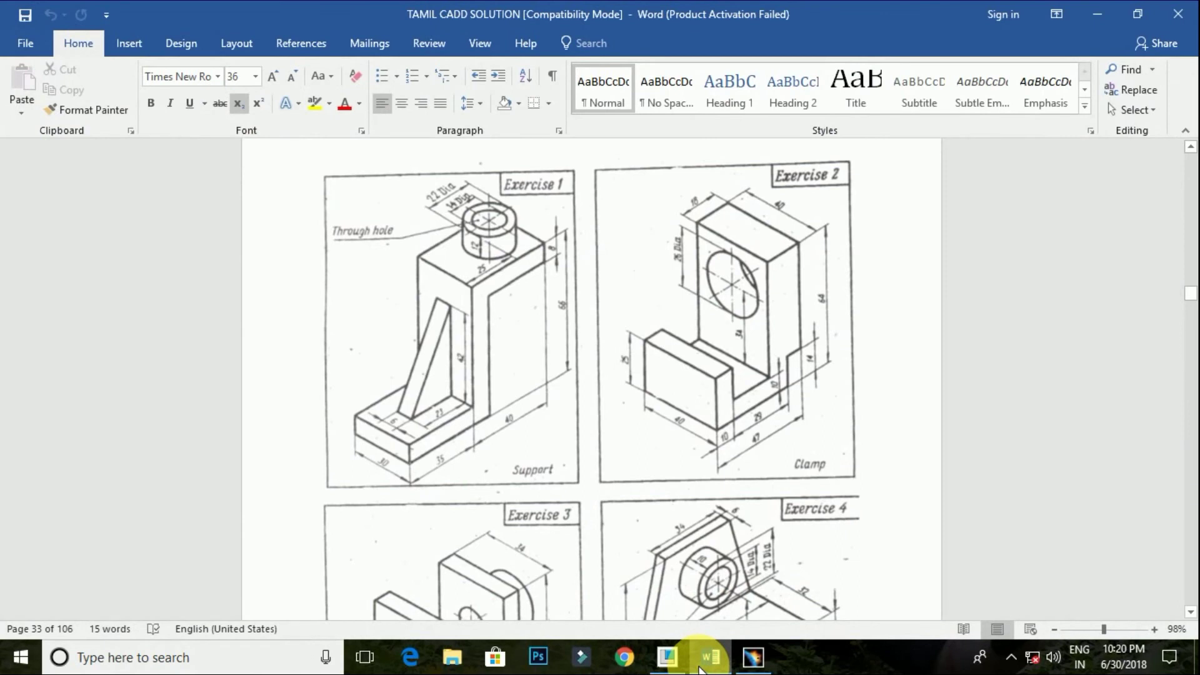
left_click(700, 669)
left_click(1008, 246)
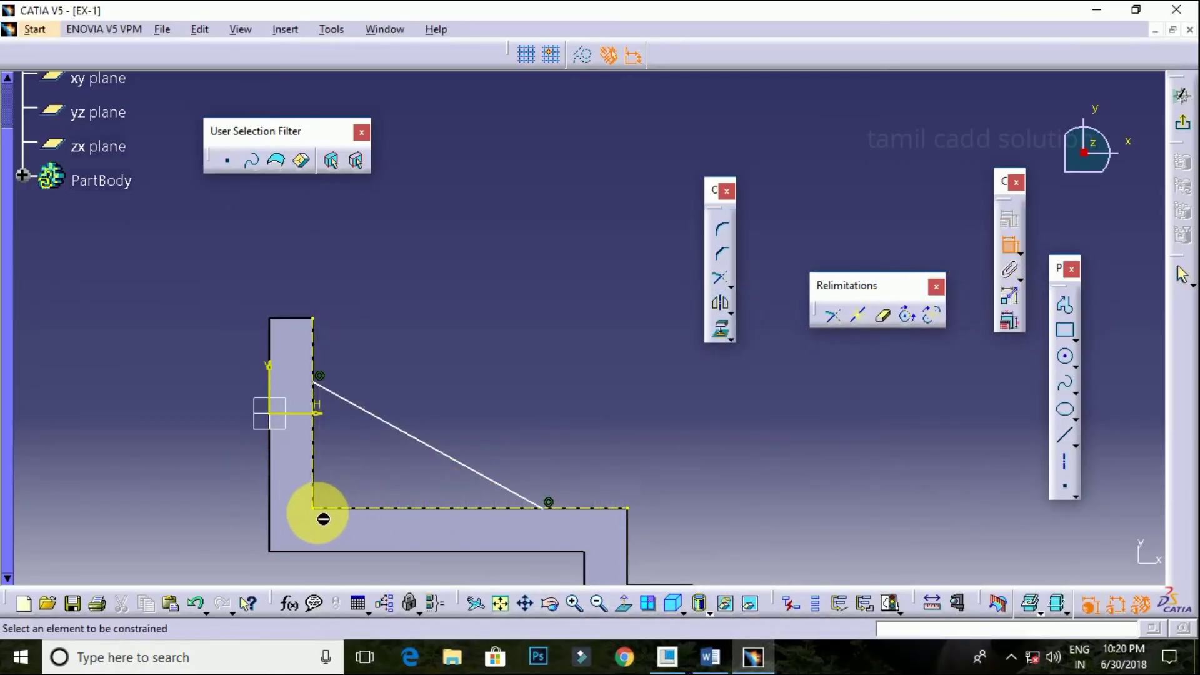
Step: Dimension the rib line's bottom endpoint 42 mm horizontally from the inner corner
left_click(313, 507)
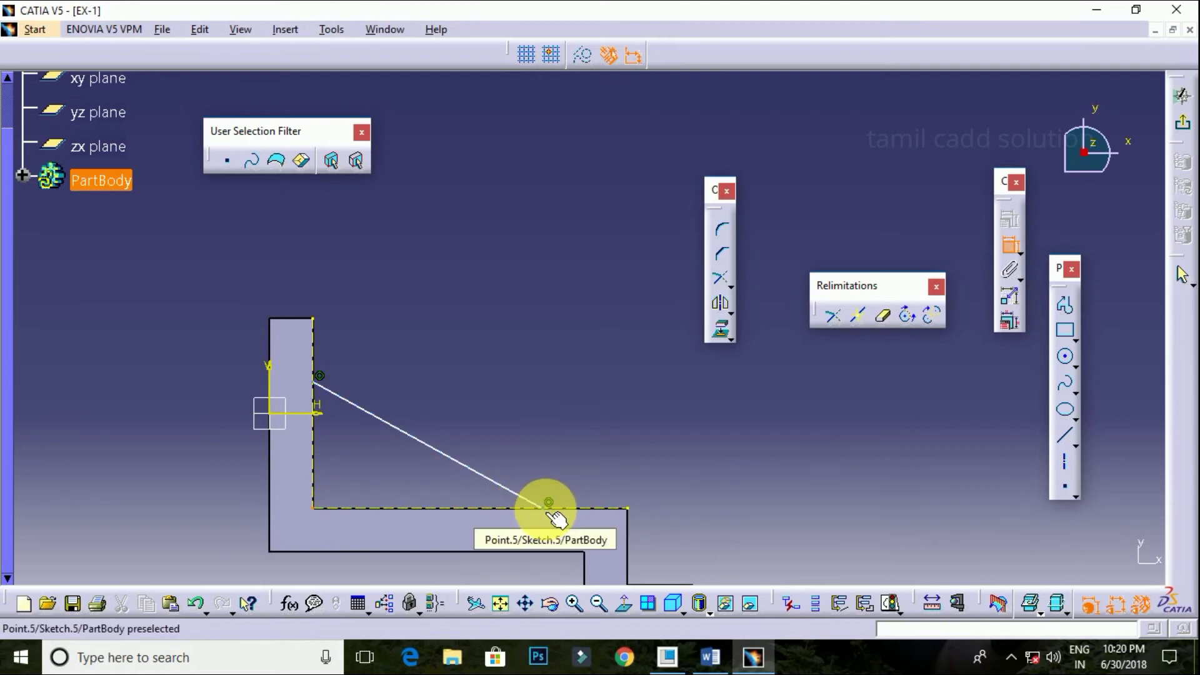
left_click(549, 514)
left_click(473, 543)
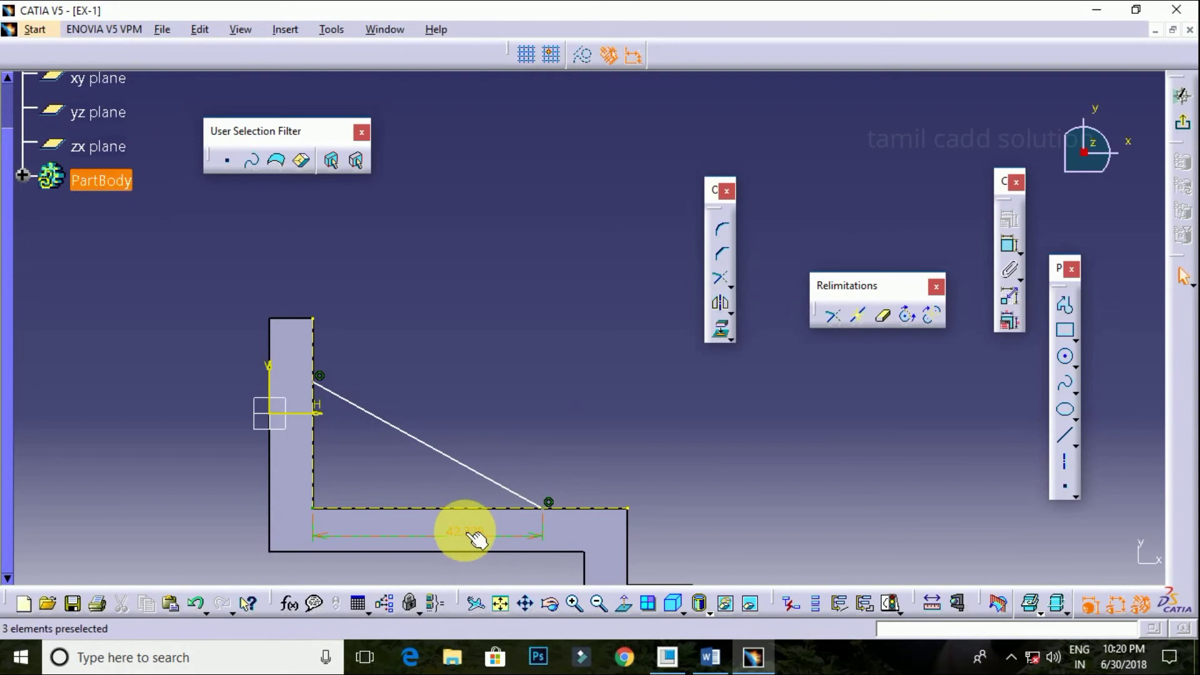
double_click(472, 538)
type("42")
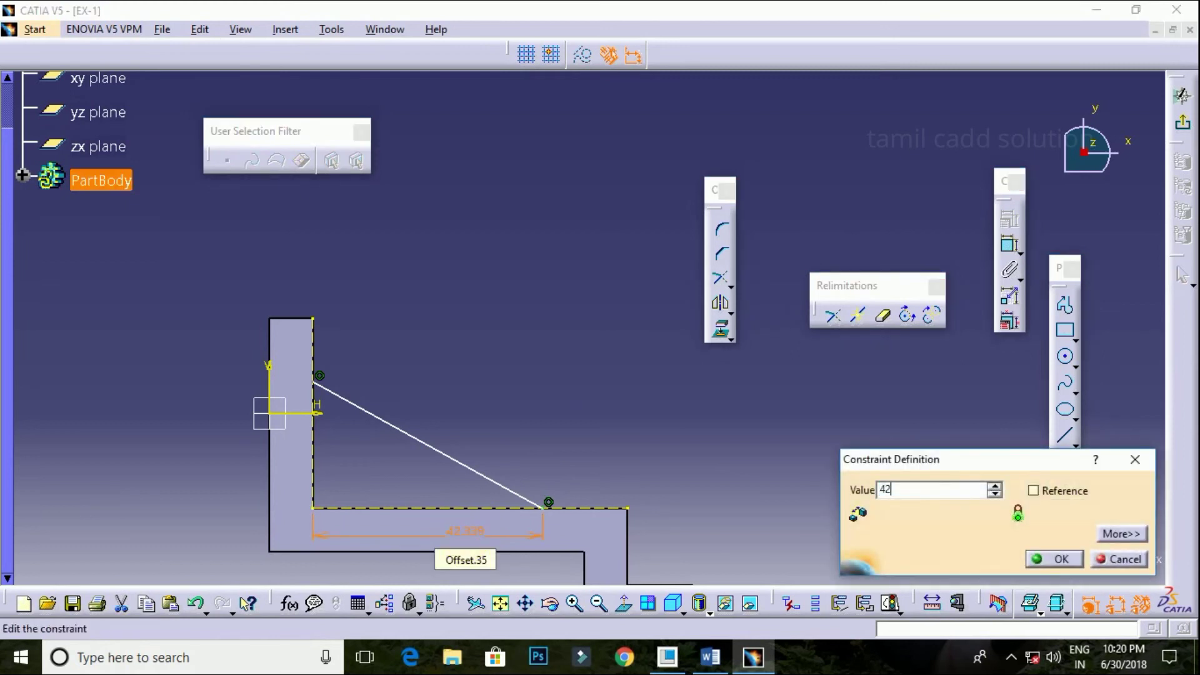
key("Return")
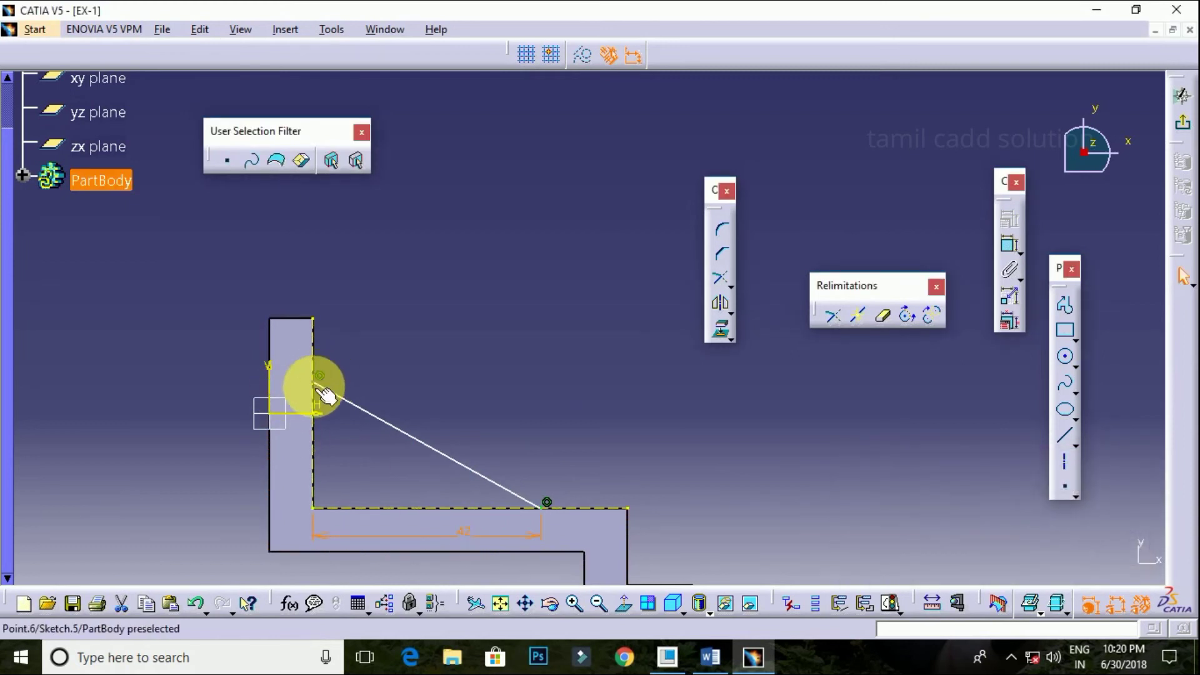
Step: Dimension the line's upper endpoint 23 mm vertically from the corner and exit the sketch
left_click(317, 385)
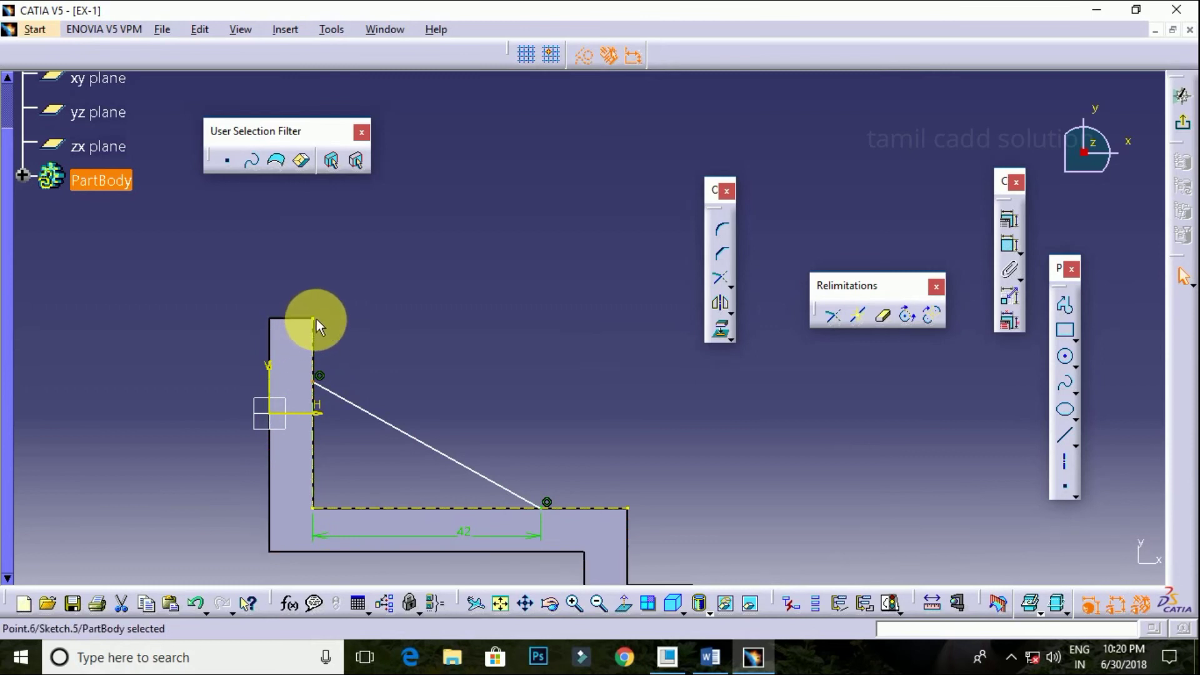
left_click(311, 316)
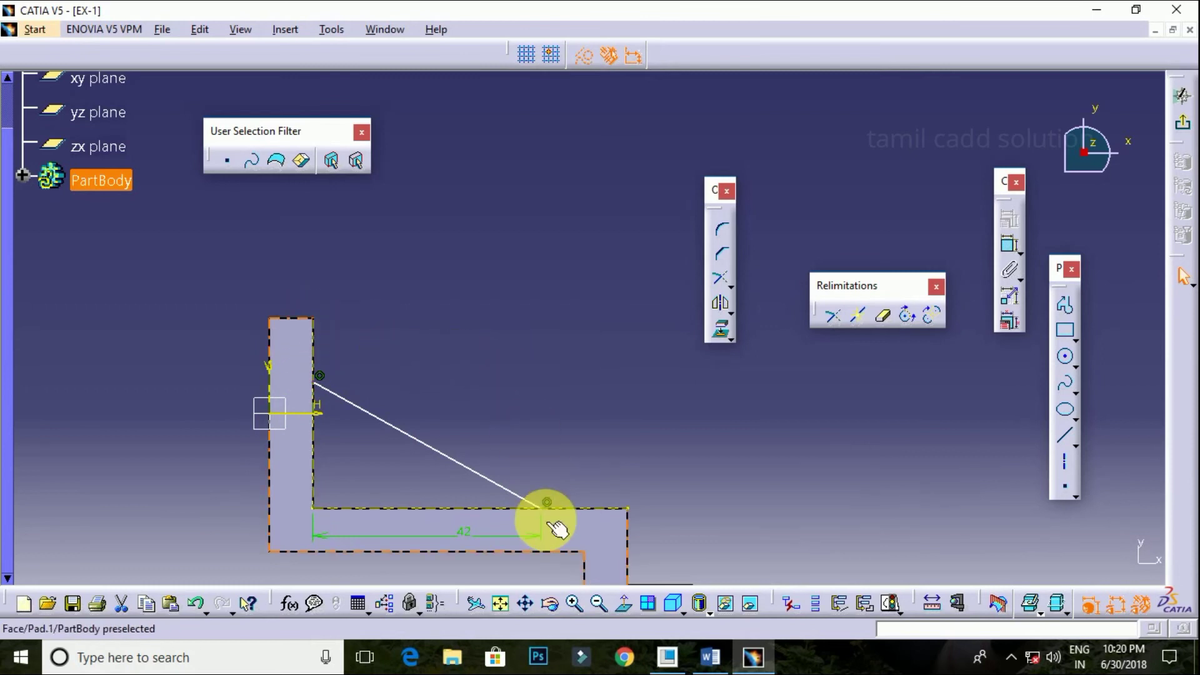
left_click(437, 347)
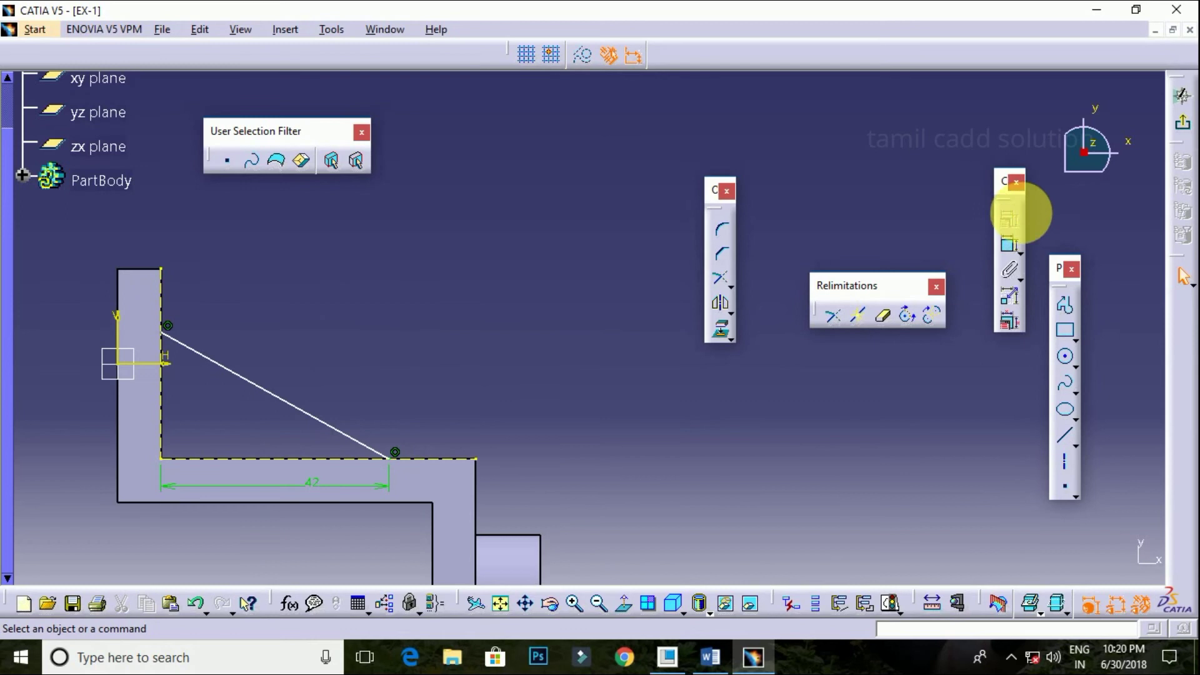
left_click(1000, 236)
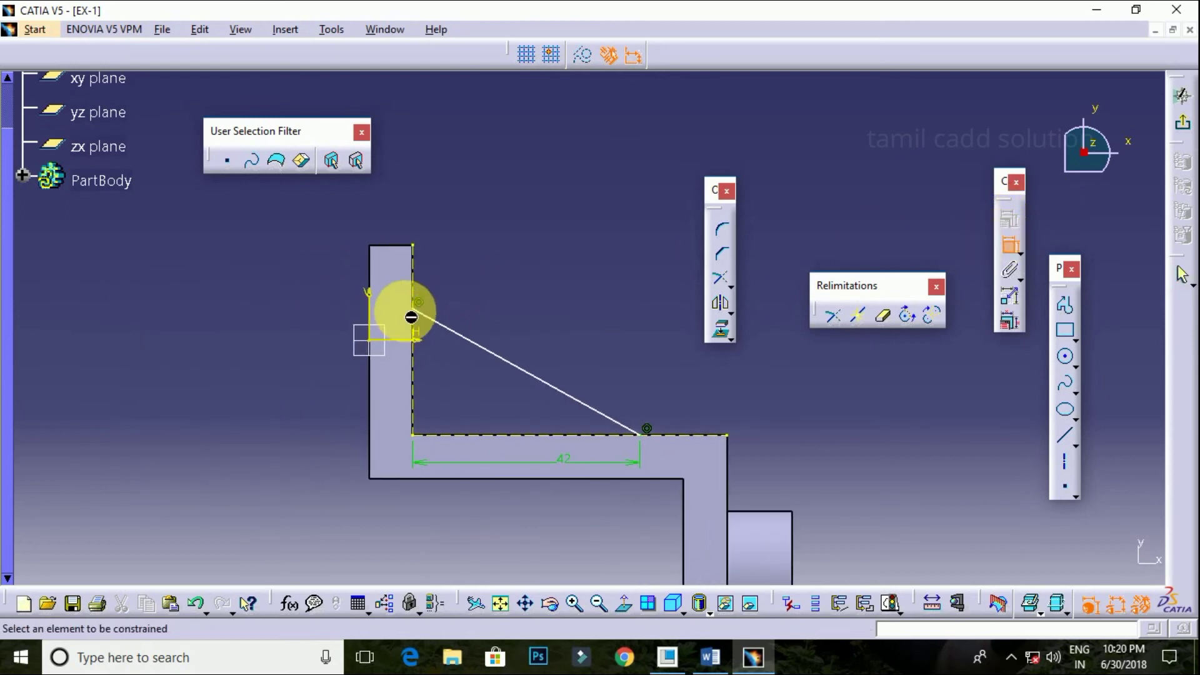
left_click(417, 312)
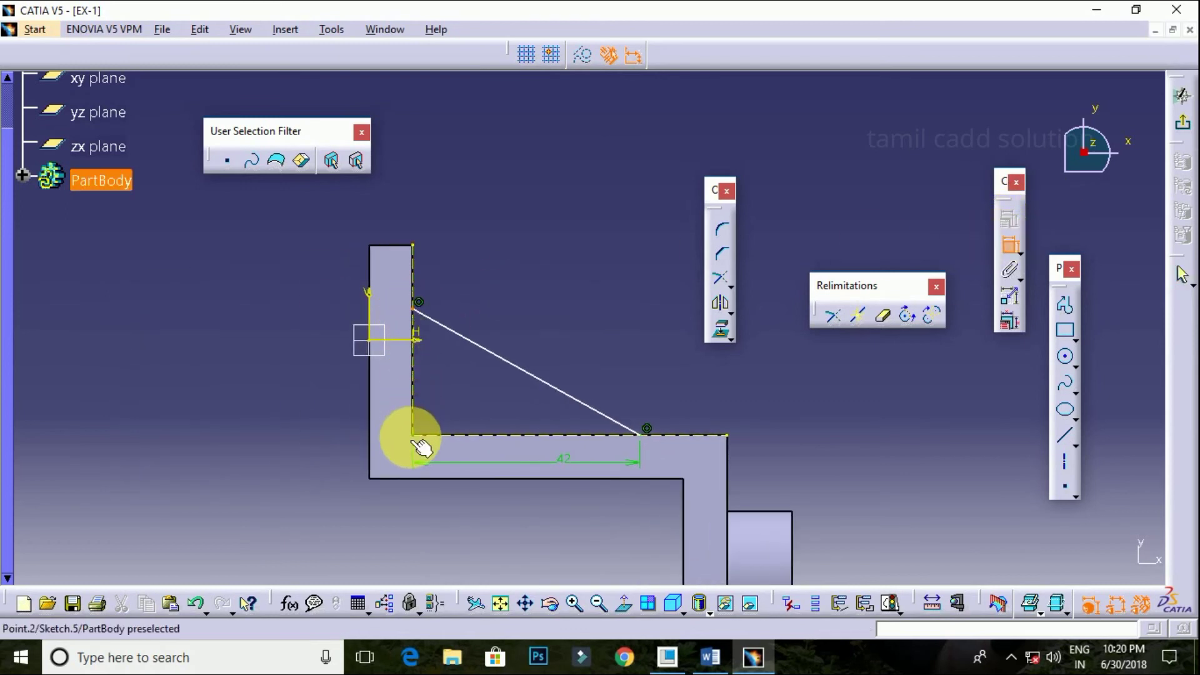
left_click(322, 406)
double_click(320, 390)
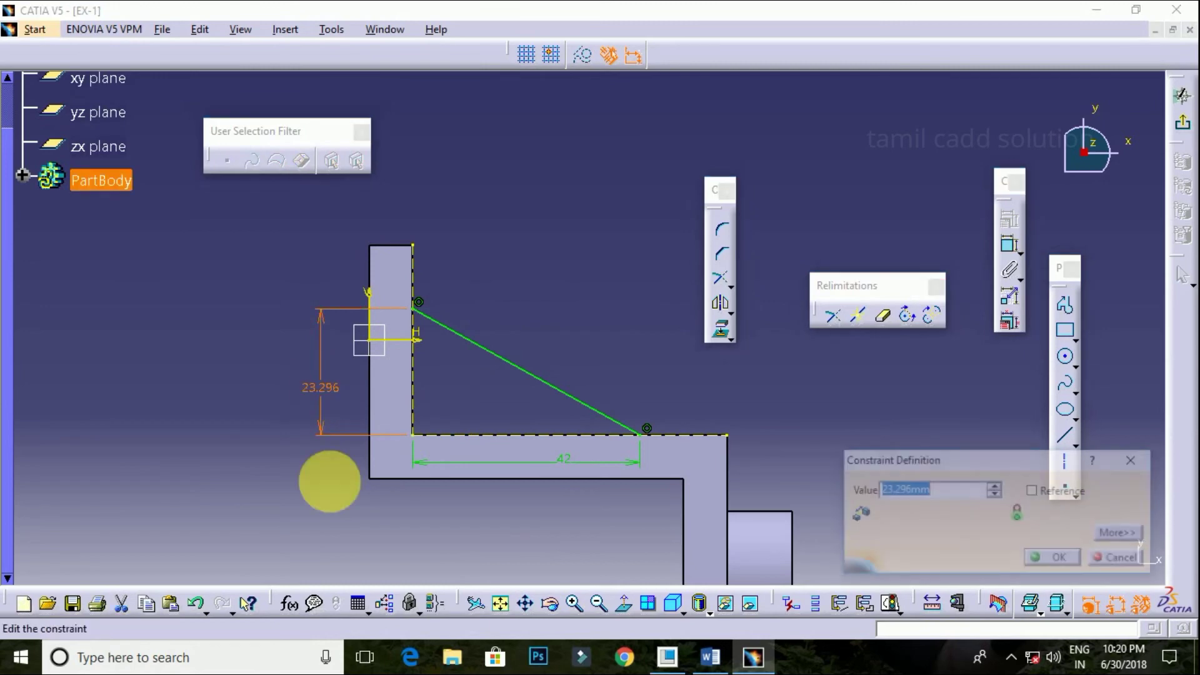
left_click(707, 660)
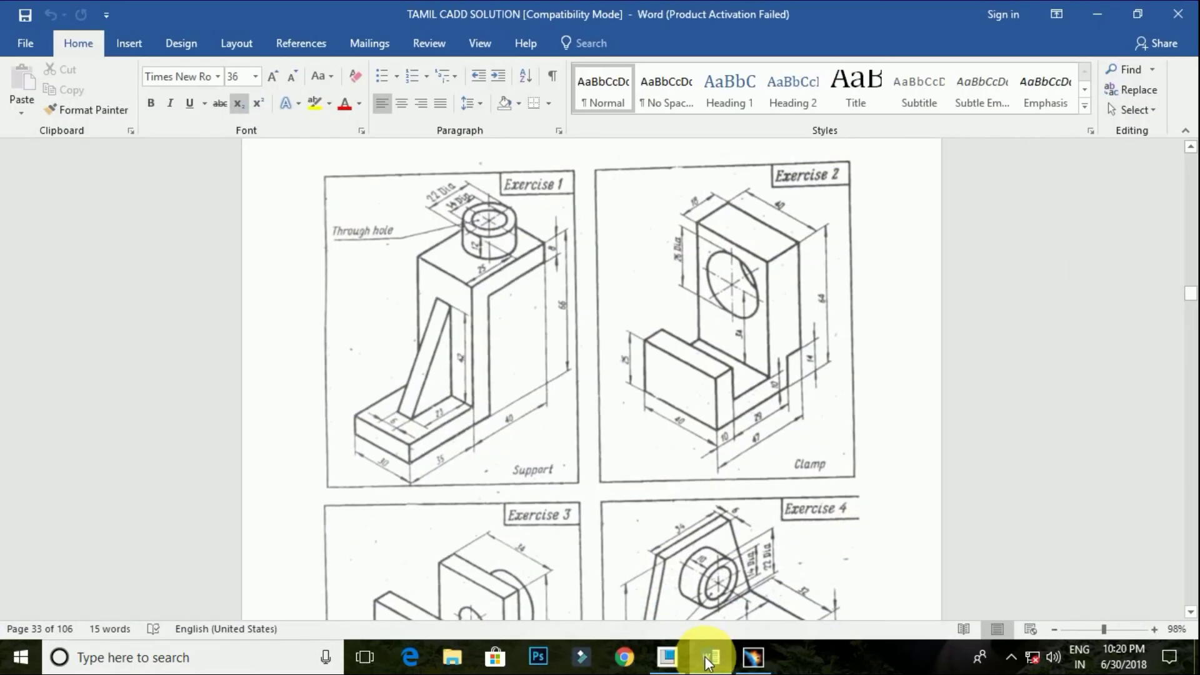
left_click(707, 660)
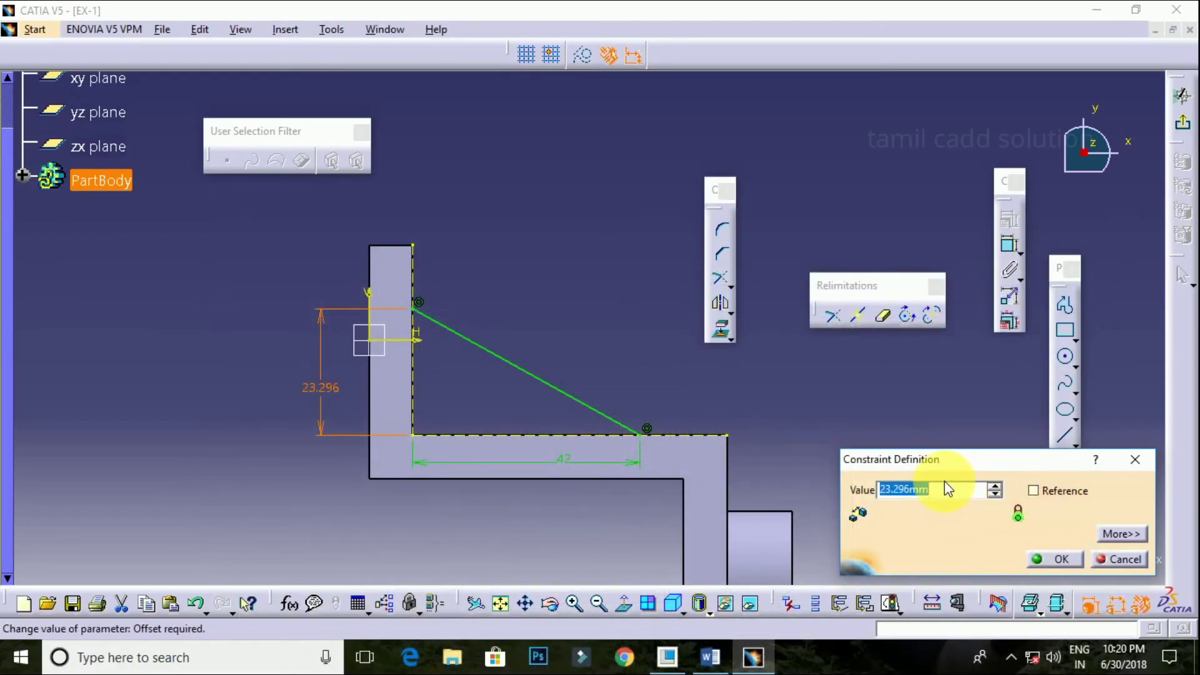
type("23")
key("Return")
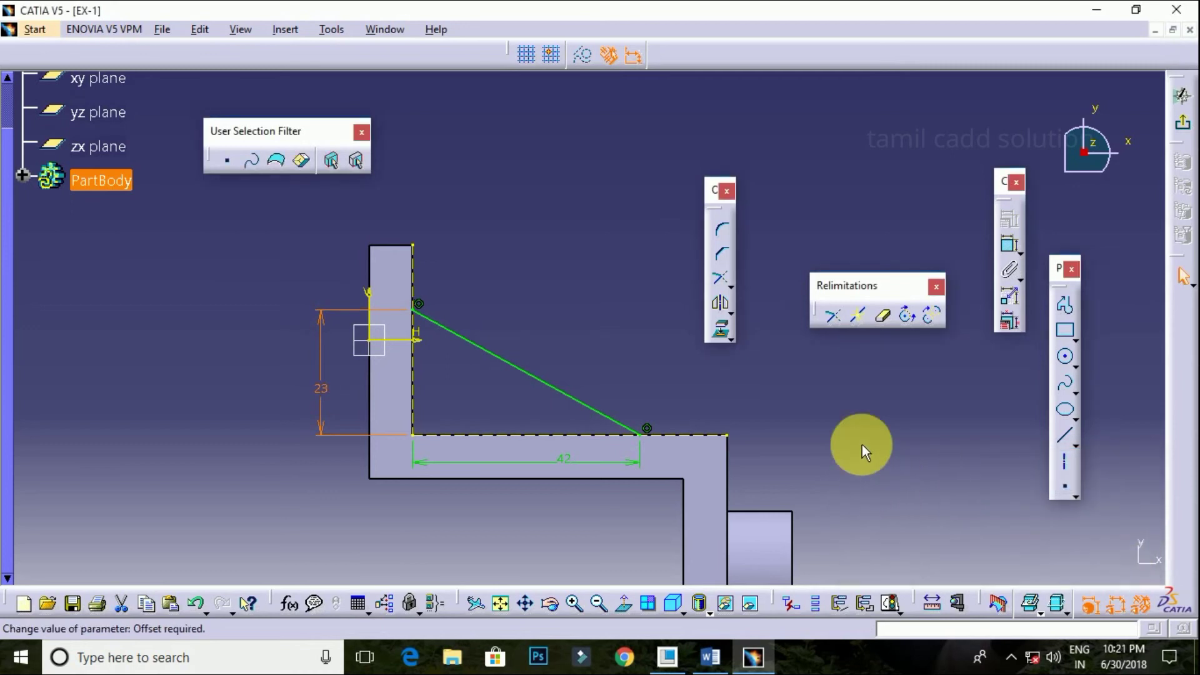
left_click(1181, 95)
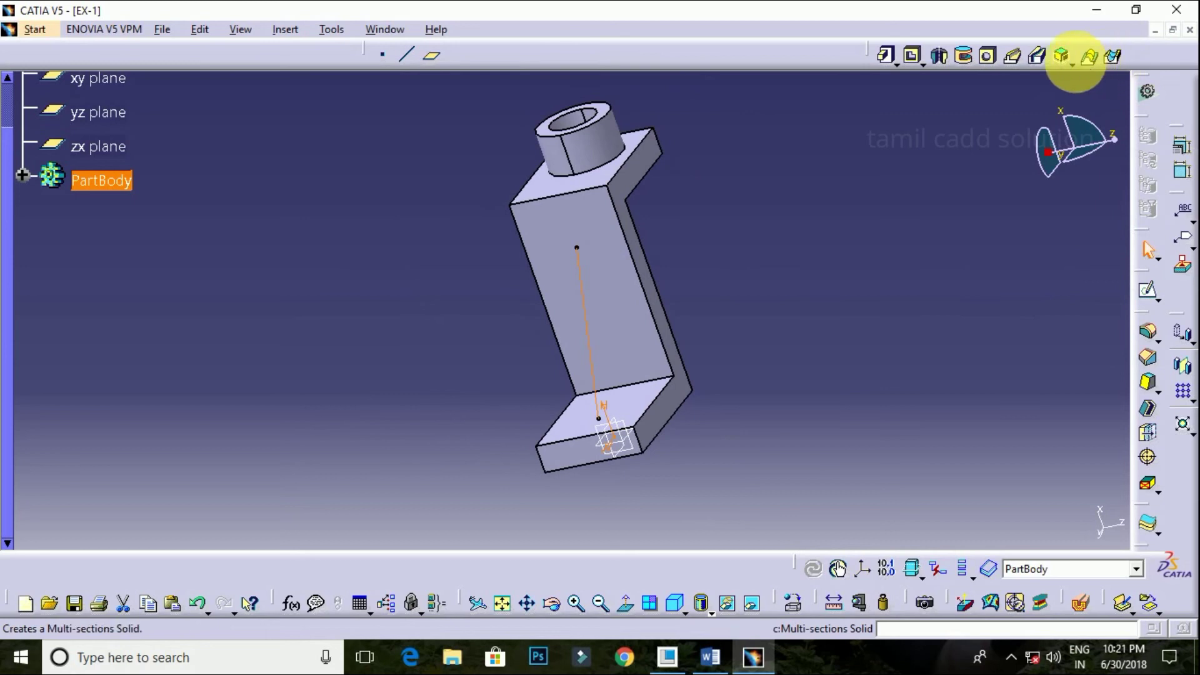
Step: Create a 6 mm thick stiffener from Sketch.5 between the bracket's two legs
left_click(1073, 63)
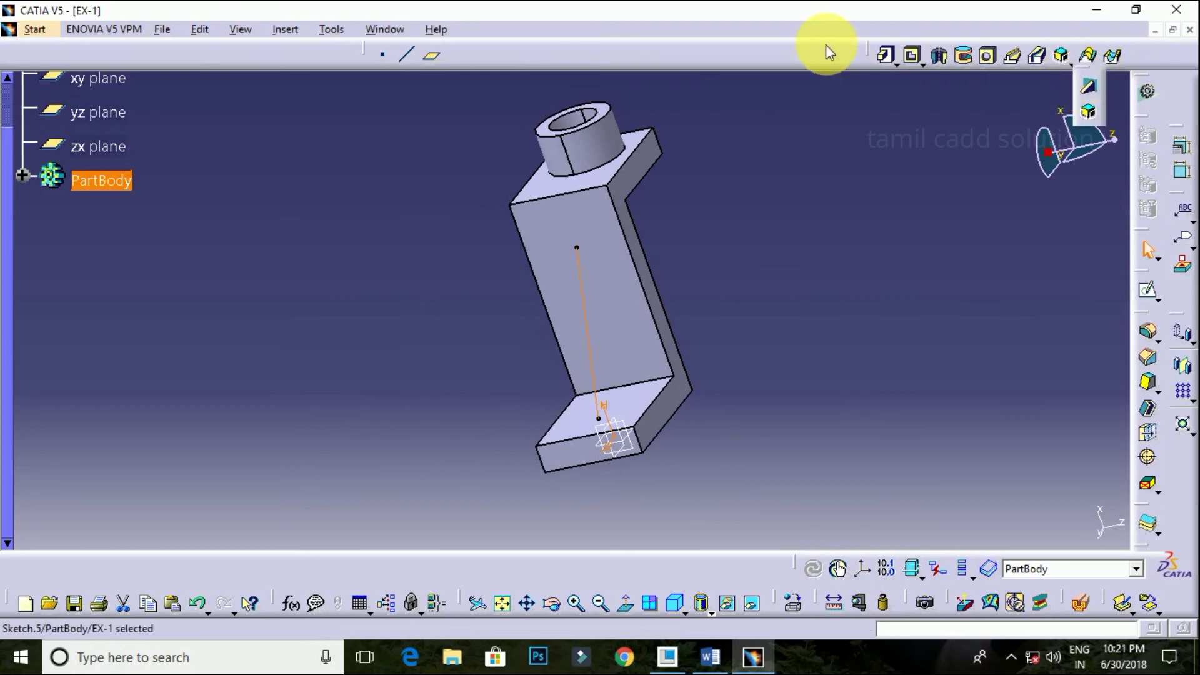
left_click_drag(725, 68, 745, 118)
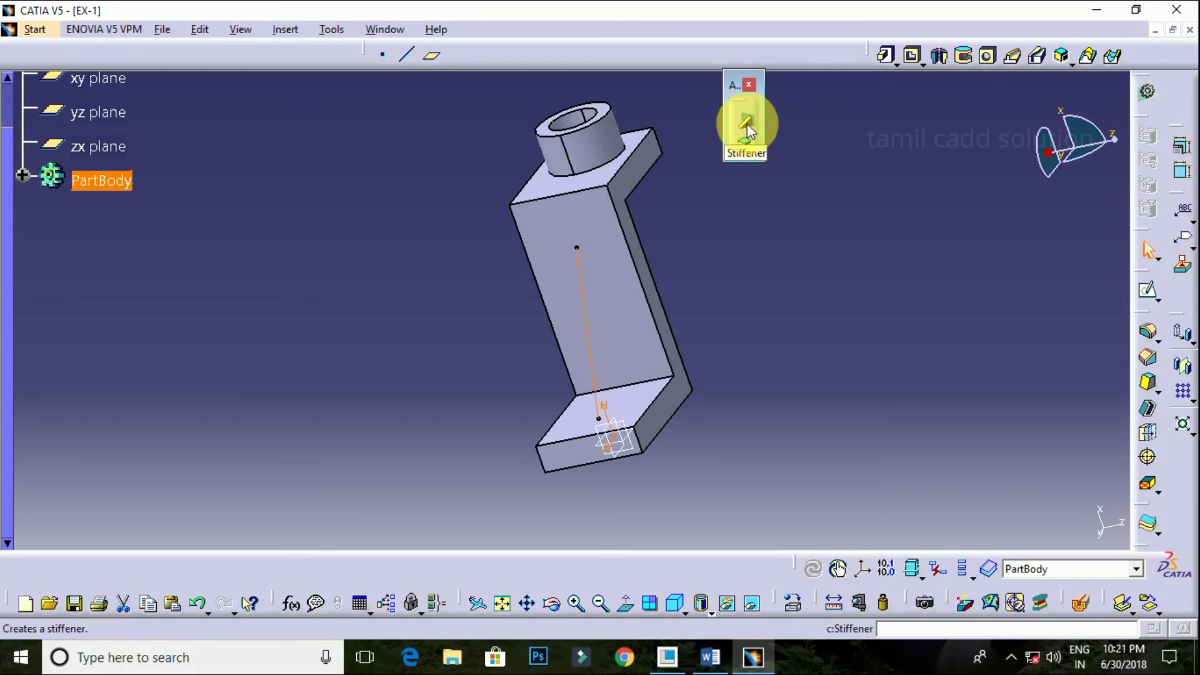
left_click(760, 136)
mouse_move(550, 329)
middle_mouse_down()
mouse_move(657, 175)
mouse_move(451, 310)
mouse_move(509, 281)
mouse_move(528, 287)
middle_mouse_up()
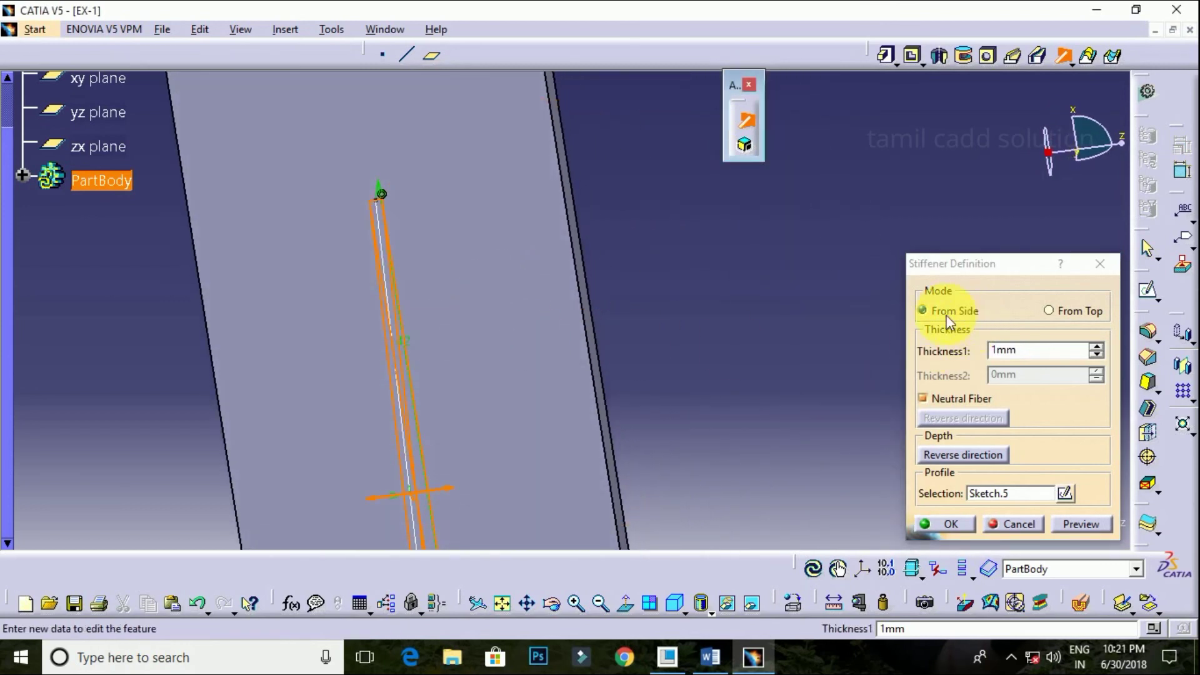
left_click(1099, 351)
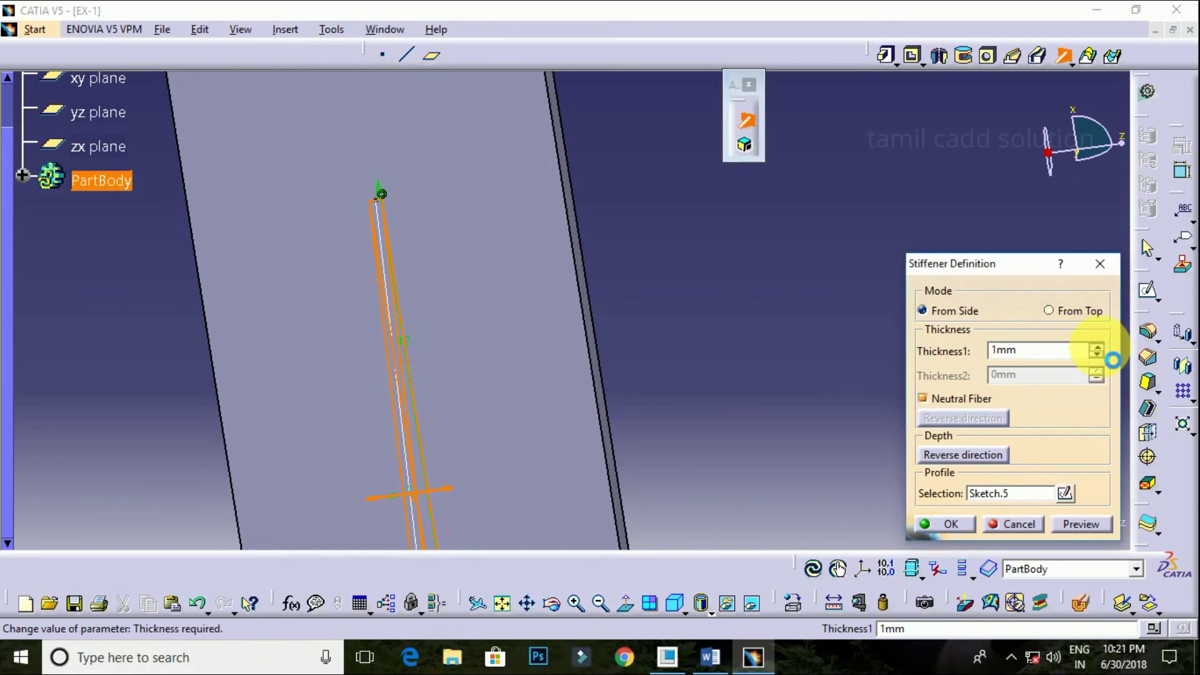
mouse_move(643, 550)
middle_mouse_down()
mouse_move(536, 477)
mouse_move(549, 447)
mouse_move(550, 514)
mouse_move(531, 544)
mouse_move(590, 327)
mouse_move(501, 447)
mouse_move(581, 357)
mouse_move(496, 295)
mouse_move(498, 249)
mouse_move(474, 295)
mouse_move(340, 276)
mouse_move(391, 246)
mouse_move(375, 299)
mouse_move(388, 247)
mouse_move(348, 321)
mouse_move(300, 327)
mouse_move(342, 261)
mouse_move(455, 335)
middle_mouse_up()
mouse_move(294, 276)
middle_mouse_down()
mouse_move(335, 313)
mouse_move(536, 349)
middle_mouse_up()
left_click(1098, 349)
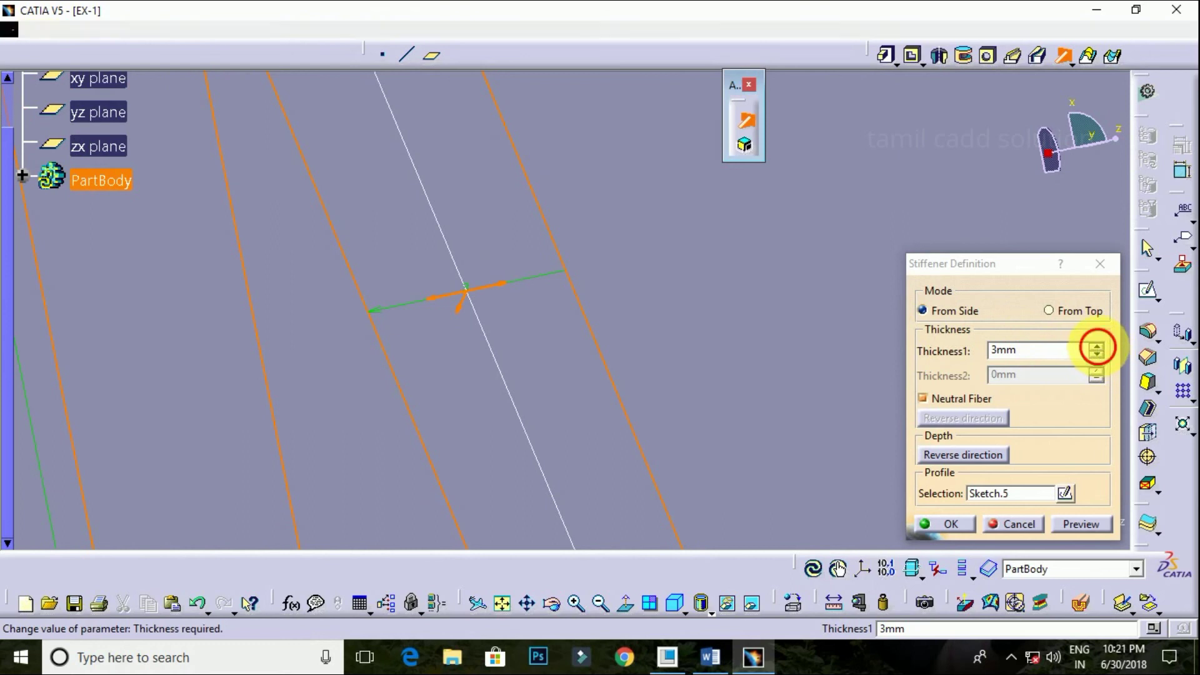
left_click(1097, 349)
mouse_move(838, 317)
middle_mouse_down()
mouse_move(670, 477)
mouse_move(867, 497)
middle_mouse_up()
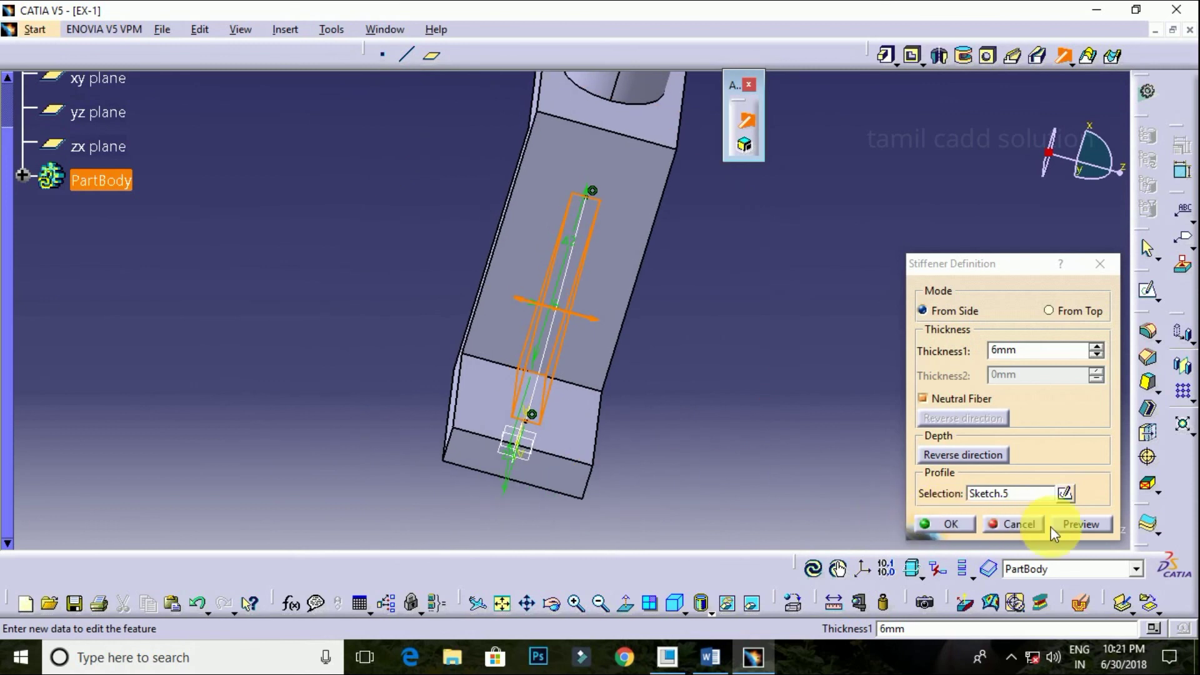
left_click(953, 524)
mouse_move(742, 287)
middle_mouse_down()
mouse_move(587, 297)
mouse_move(517, 389)
middle_mouse_up()
mouse_move(558, 344)
middle_mouse_down()
mouse_move(752, 344)
mouse_move(562, 236)
mouse_move(811, 351)
mouse_move(479, 276)
mouse_move(622, 287)
mouse_move(528, 351)
mouse_move(508, 260)
mouse_move(527, 236)
mouse_move(471, 246)
mouse_move(514, 334)
mouse_move(562, 316)
mouse_move(504, 367)
mouse_move(530, 343)
mouse_move(528, 415)
mouse_move(609, 396)
middle_mouse_up()
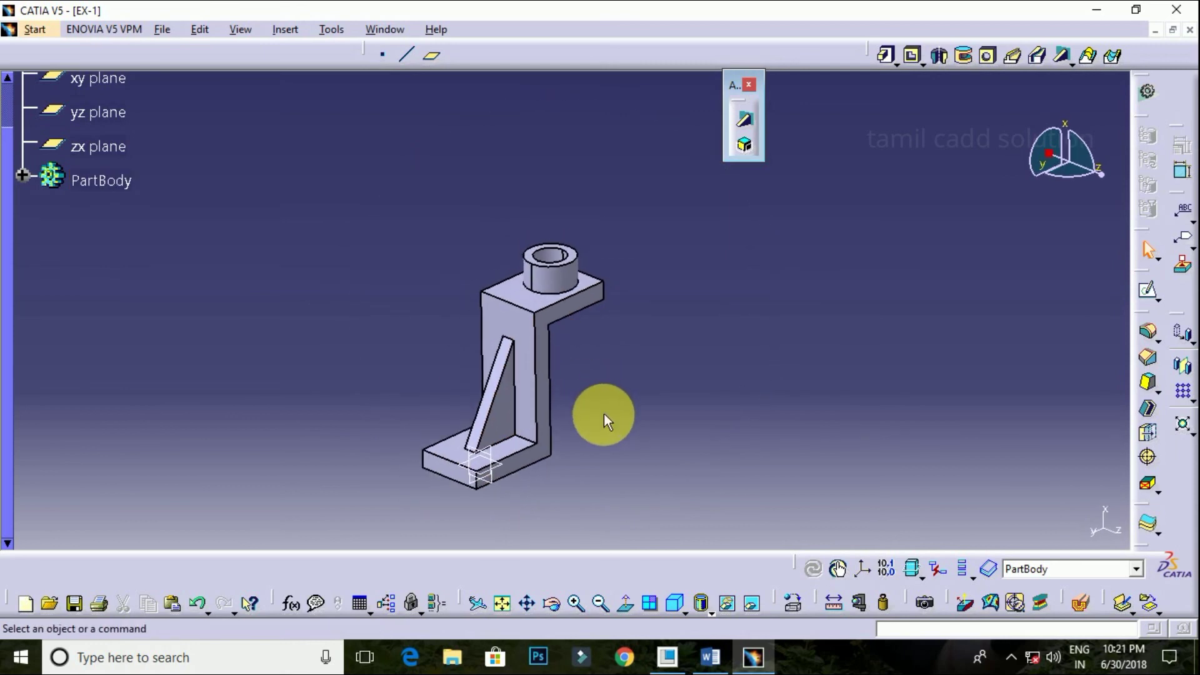
Step: Sketch the bore's projected inner circle on its floor face and start a 12 mm pocket
left_click(703, 657)
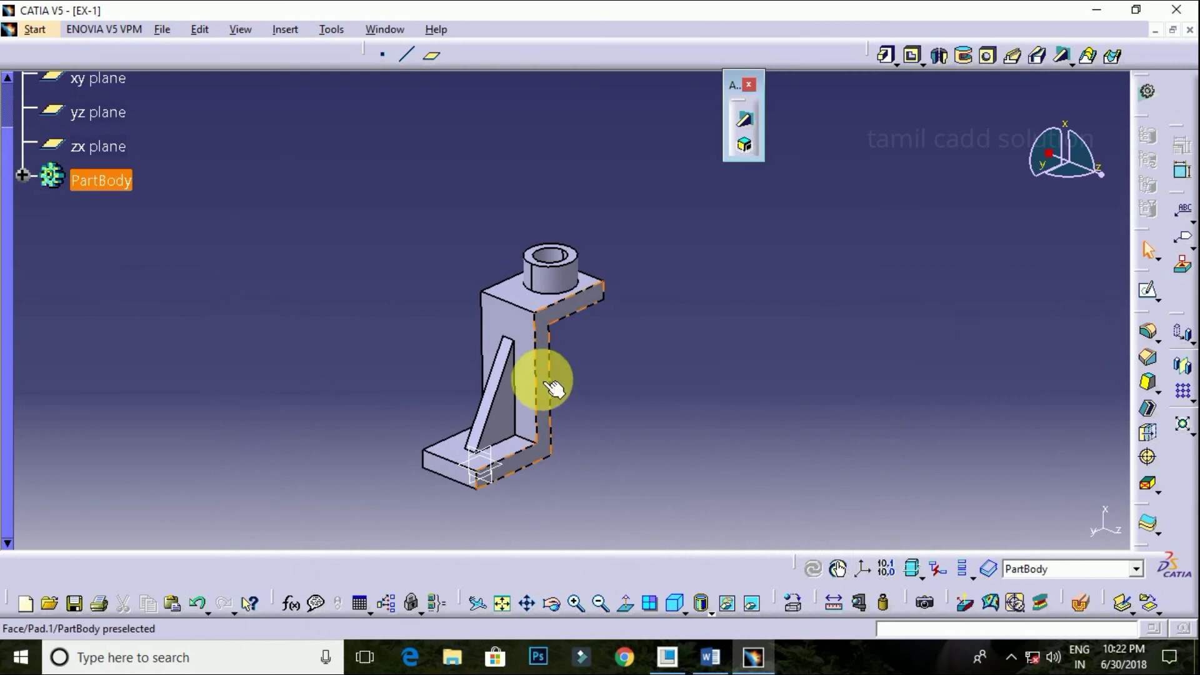
mouse_move(563, 321)
middle_mouse_down()
mouse_move(573, 347)
mouse_move(539, 250)
middle_mouse_up()
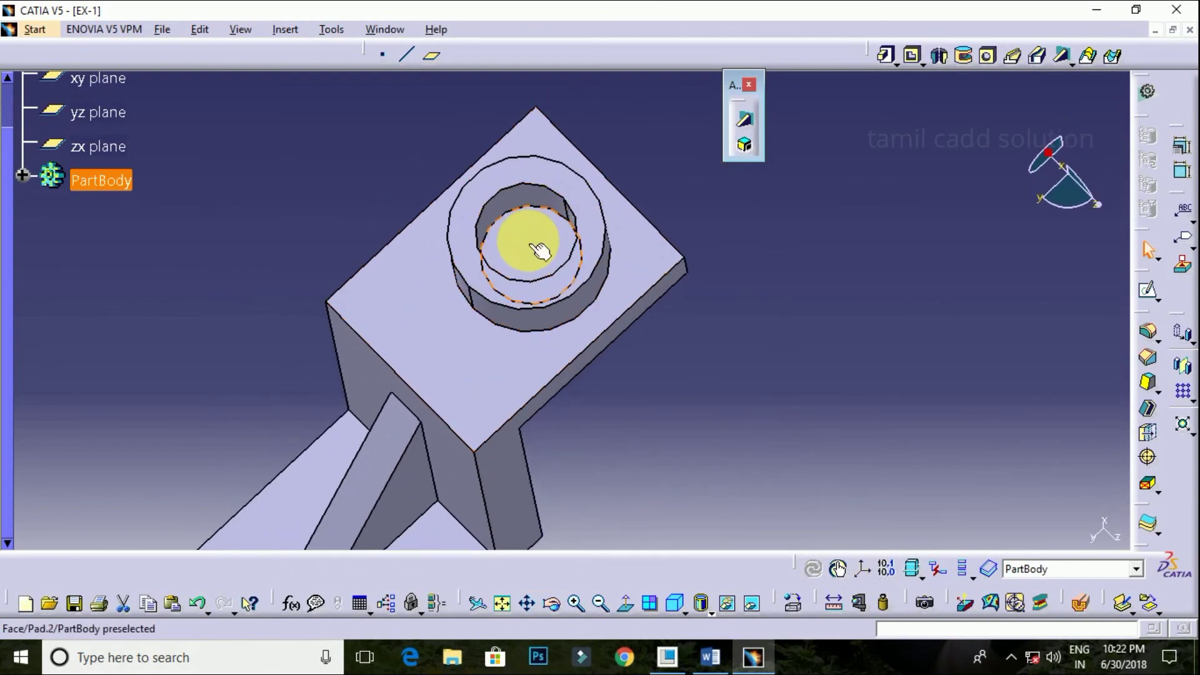
left_click(789, 213)
left_click(527, 233)
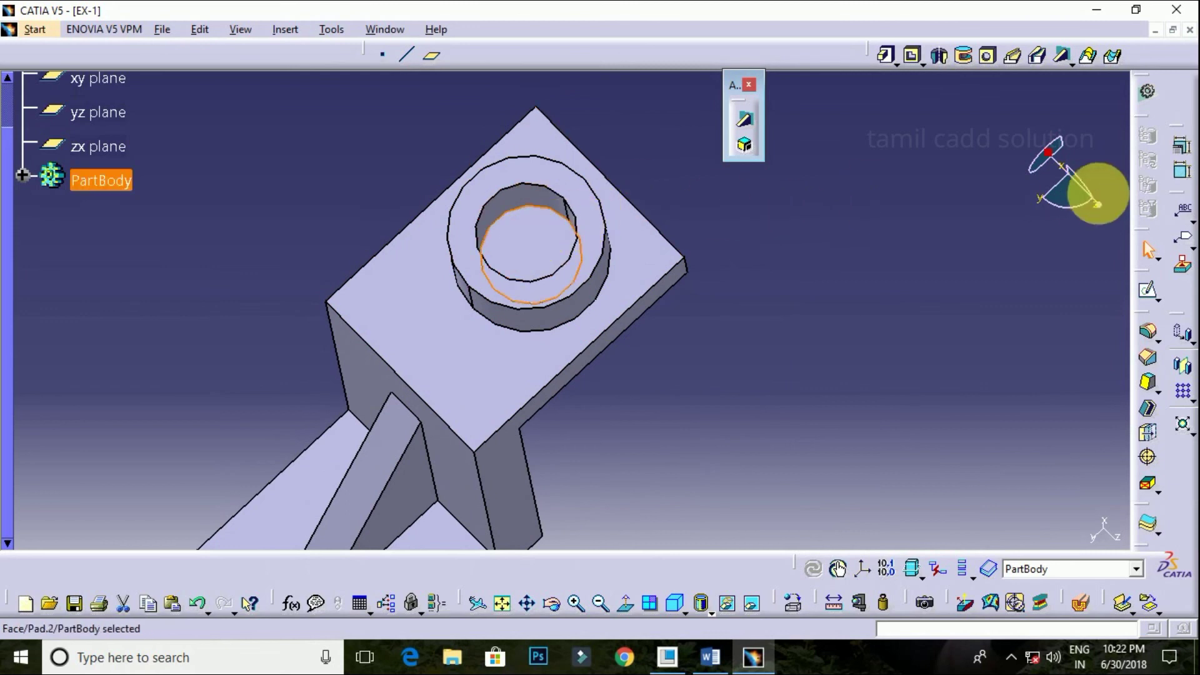
left_click(1145, 291)
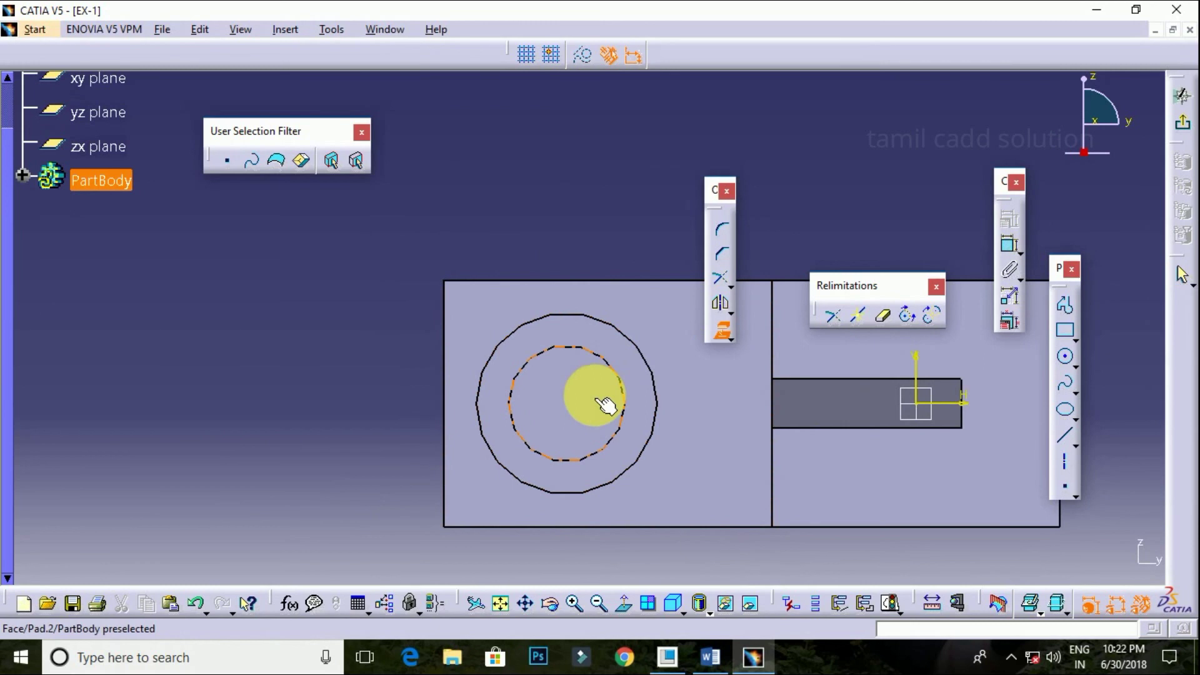
left_click(619, 372)
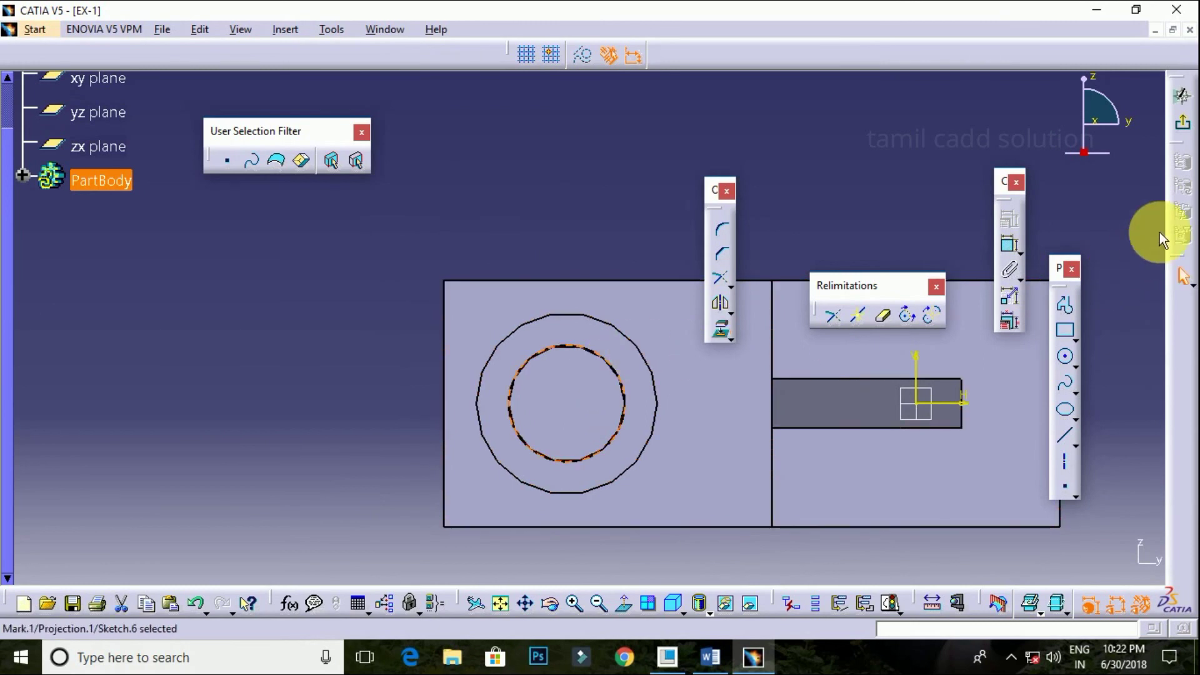
left_click(1184, 127)
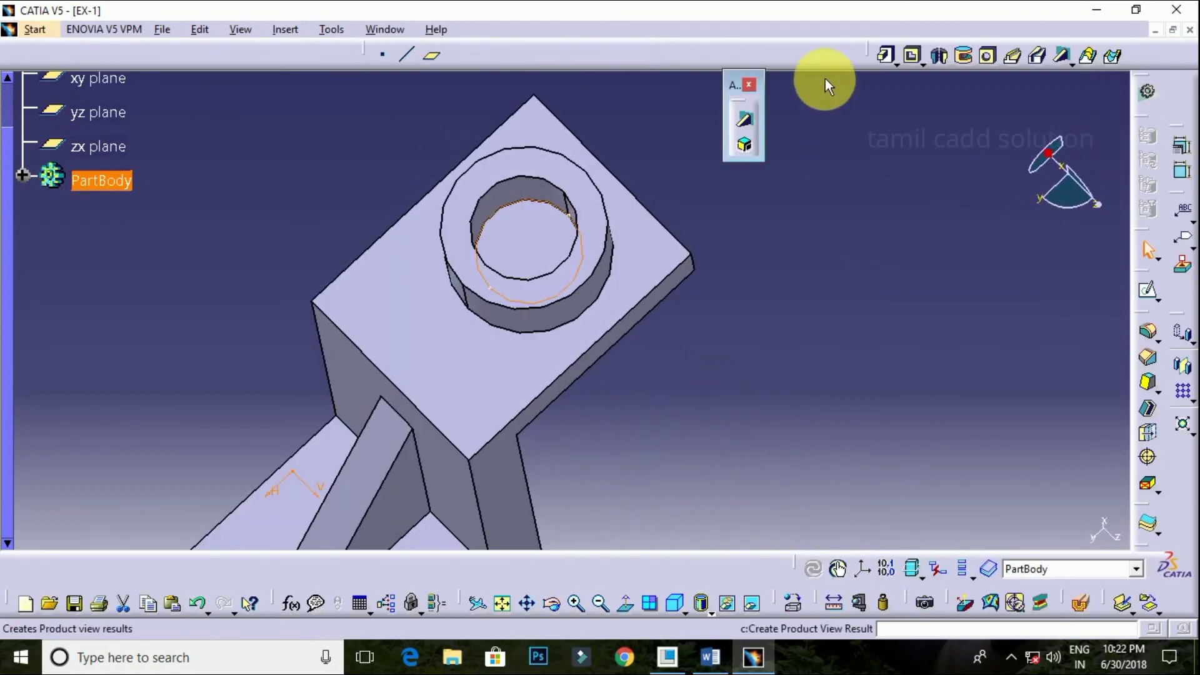
left_click(914, 57)
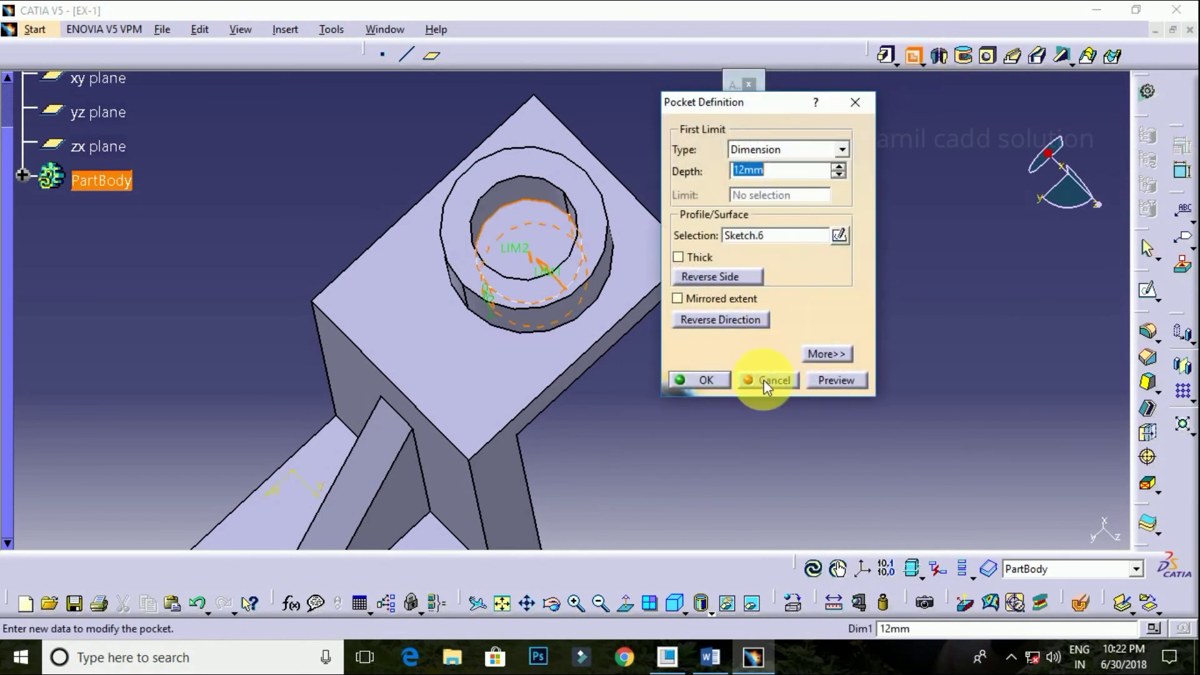
Step: Confirm the 12 mm pocket and orbit to inspect the finished bracket
left_click(703, 380)
mouse_move(688, 445)
middle_mouse_down()
mouse_move(583, 382)
mouse_move(550, 295)
mouse_move(611, 236)
mouse_move(528, 354)
mouse_move(674, 418)
mouse_move(696, 410)
mouse_move(621, 424)
mouse_move(482, 340)
mouse_move(682, 285)
mouse_move(731, 423)
mouse_move(570, 370)
mouse_move(576, 442)
mouse_move(681, 267)
mouse_move(611, 282)
mouse_move(611, 268)
mouse_move(670, 281)
mouse_move(687, 300)
mouse_move(681, 320)
middle_mouse_up()
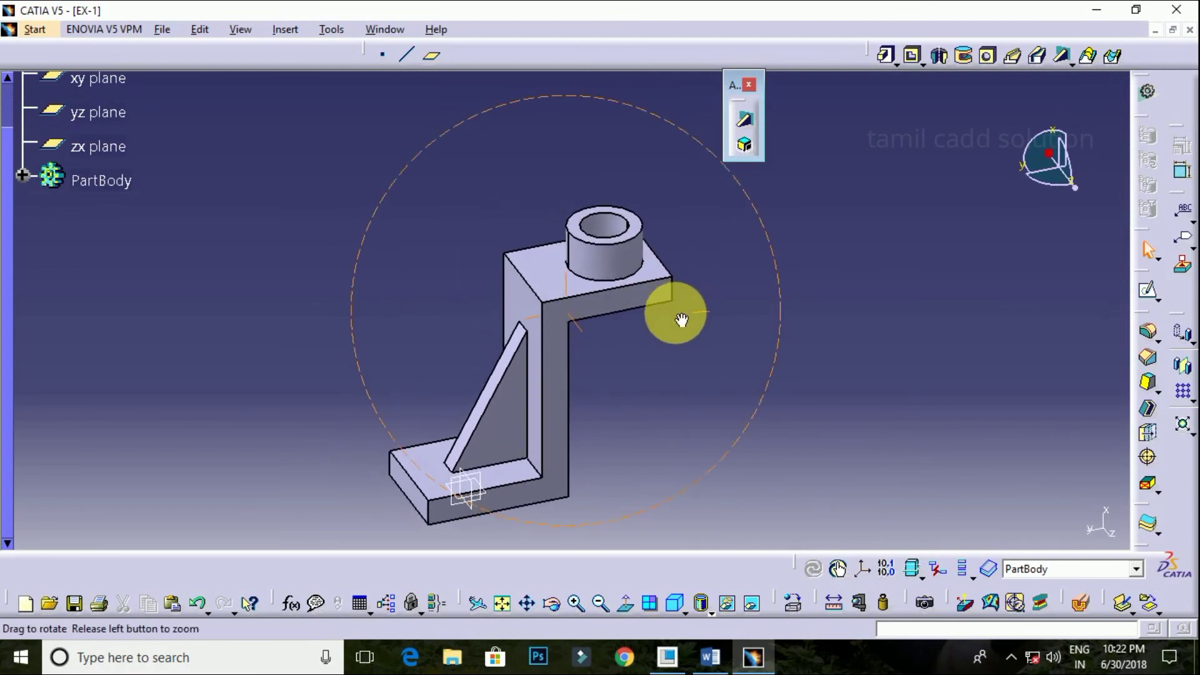